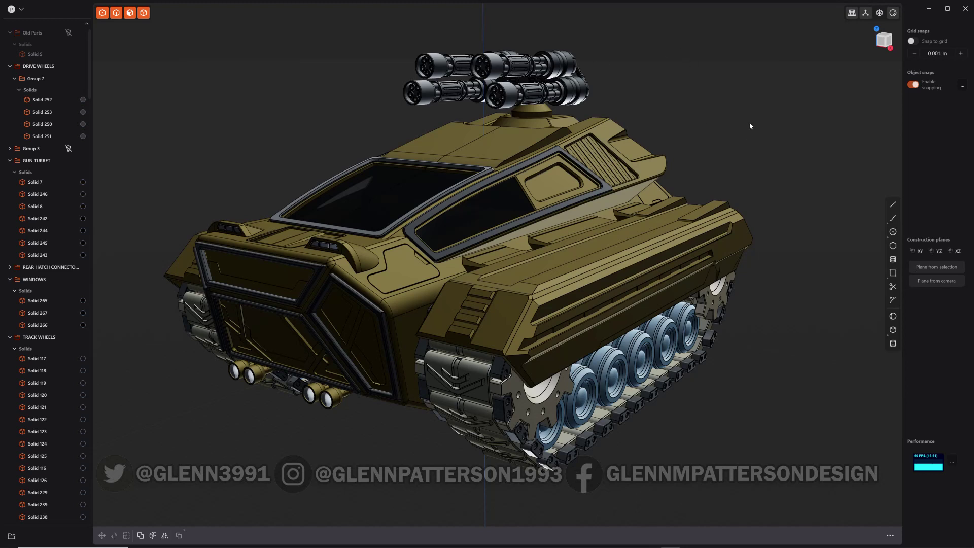
Examine the finished tank model from several angles, including its tracks, wheels and gun turret.
mouse_move(754, 120)
middle_mouse_down()
mouse_move(735, 140)
mouse_move(748, 143)
mouse_move(748, 129)
middle_mouse_up()
middle_click_drag(263, 443, 689, 416)
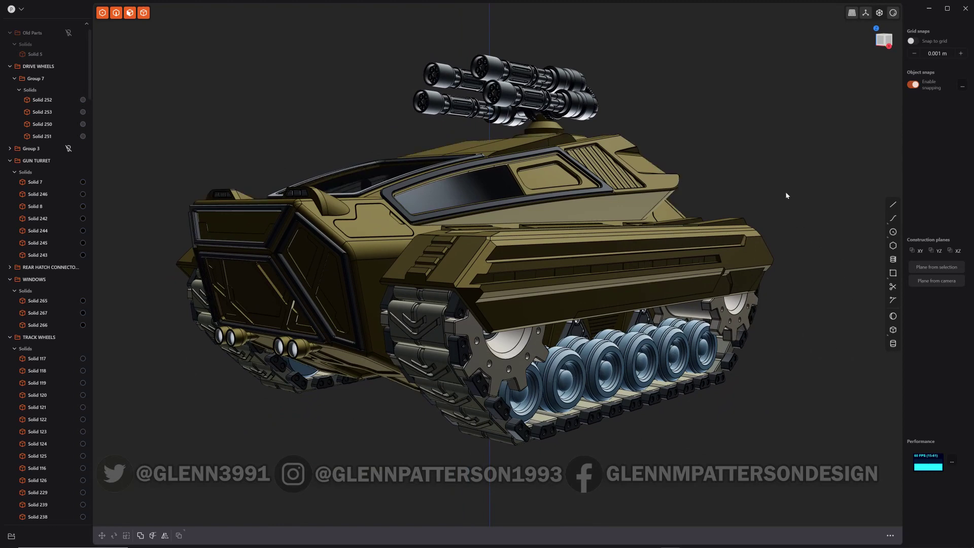
middle_click_drag(784, 189, 756, 421)
mouse_move(188, 345)
middle_mouse_down()
mouse_move(264, 383)
mouse_move(341, 380)
mouse_move(223, 365)
mouse_move(197, 345)
middle_mouse_up()
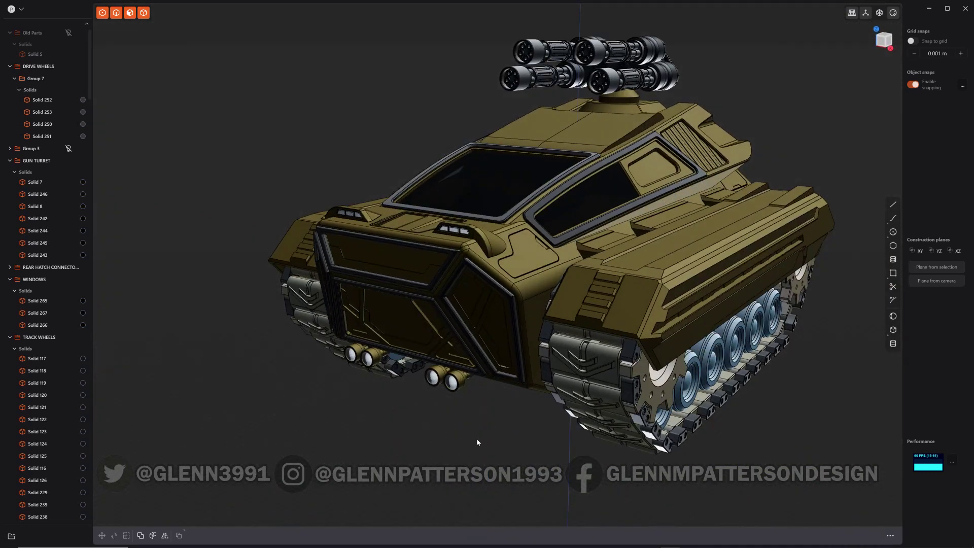
middle_click_drag(482, 440, 661, 476)
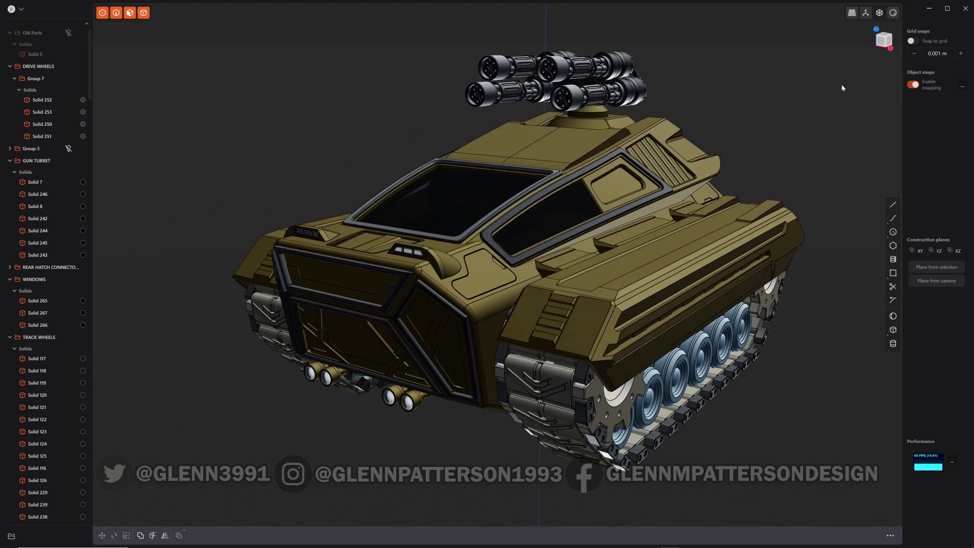
left_click(865, 13)
scroll(604, 252, "up", 3)
scroll(604, 252, "up", 2)
Clear the scene to start a new file and delete the default cube in the Right view.
left_click(21, 12)
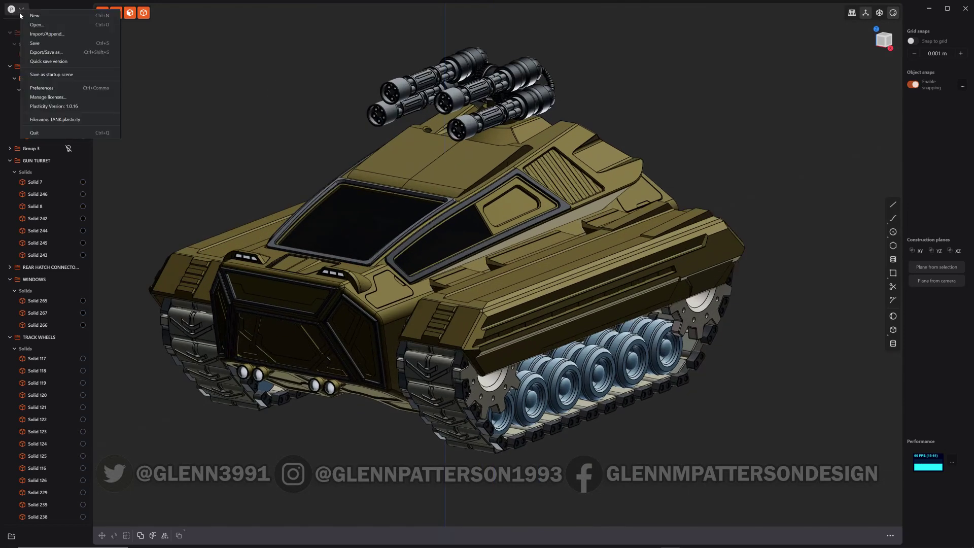
left_click(34, 16)
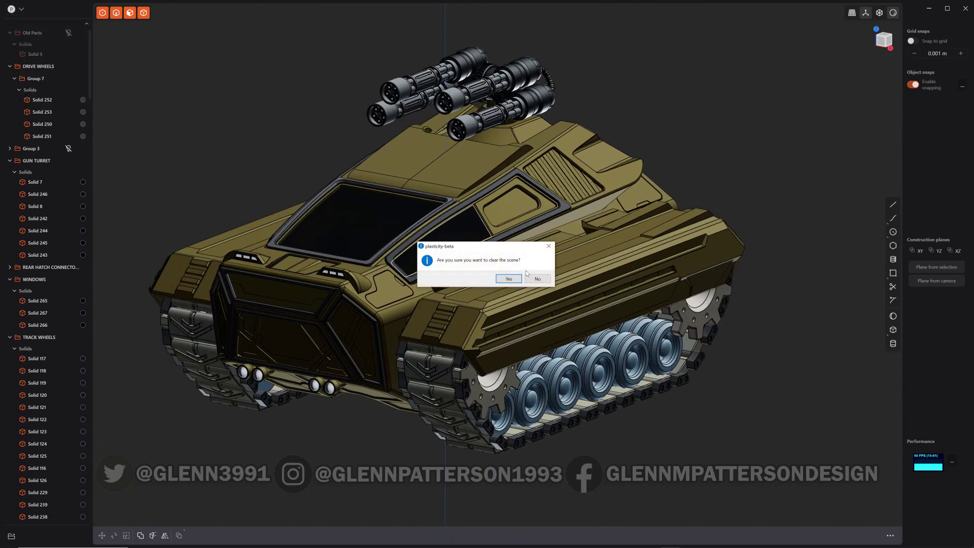
left_click(507, 279)
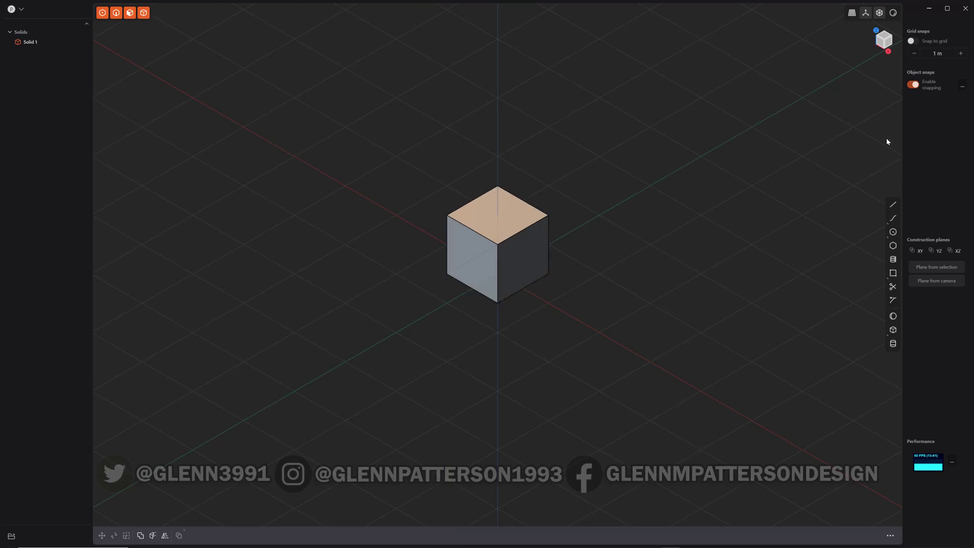
left_click(889, 46)
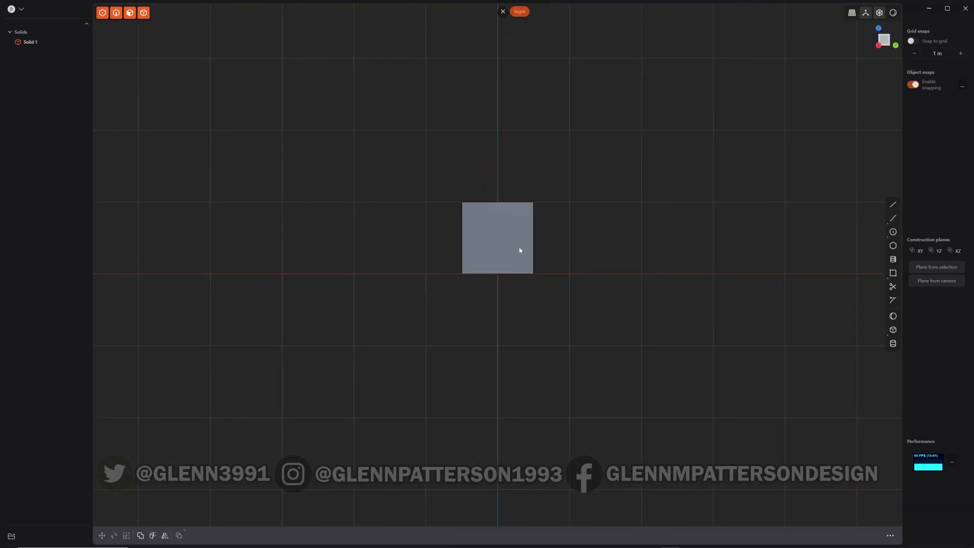
left_click(511, 240)
key("x")
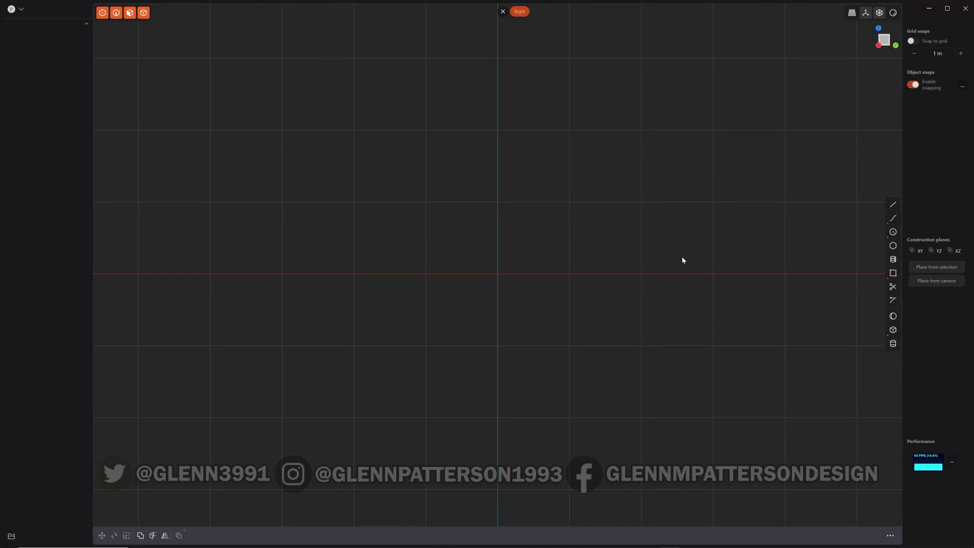
Draw a circle of about 0.88 m radius on the YZ plane, above the horizontal axis and left of the vertical centre axis.
scroll(646, 257, "down", 3)
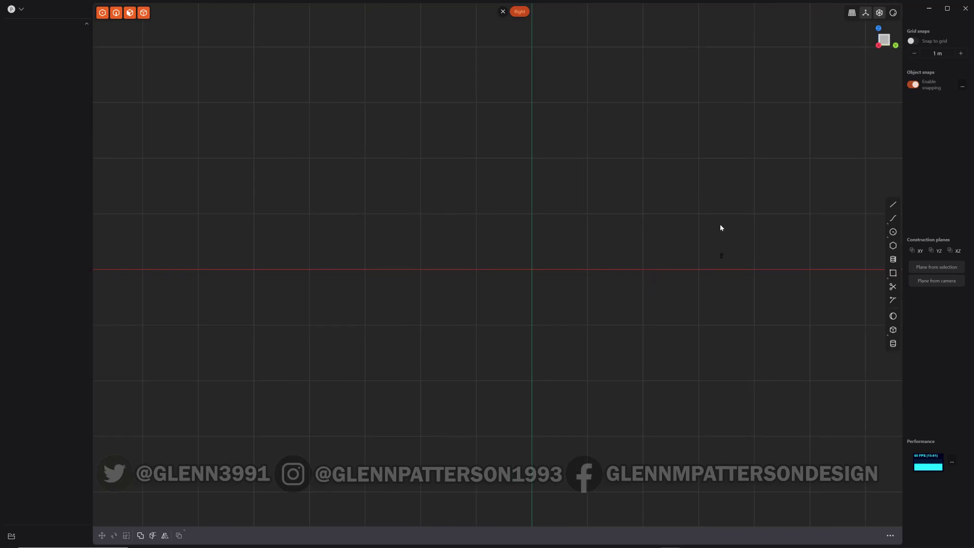
middle_click_drag(721, 228, 673, 295)
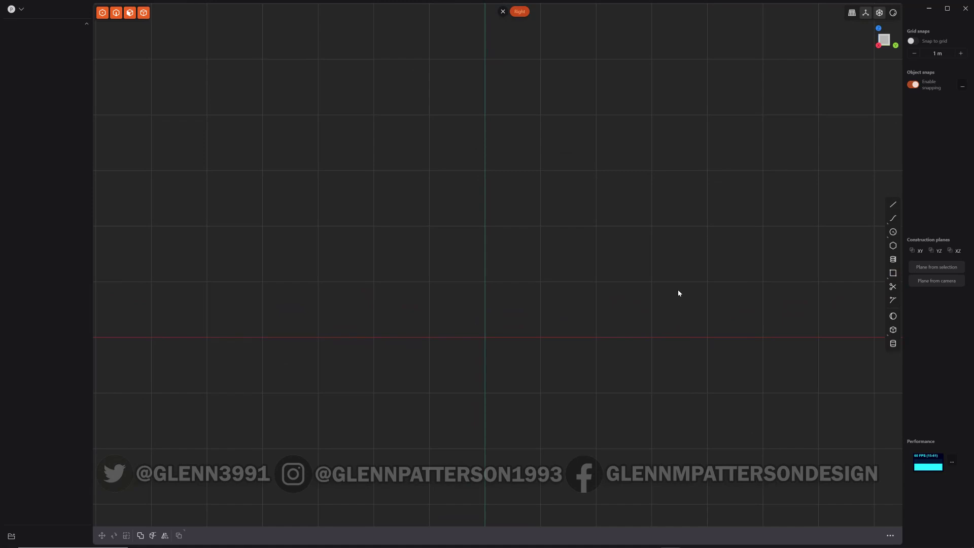
left_click(893, 232)
left_click(314, 198)
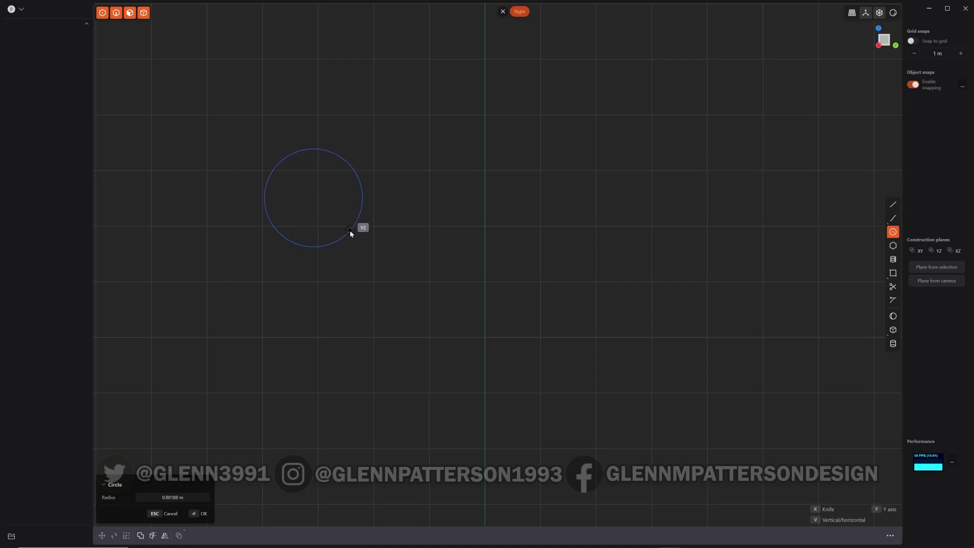
left_click(350, 231)
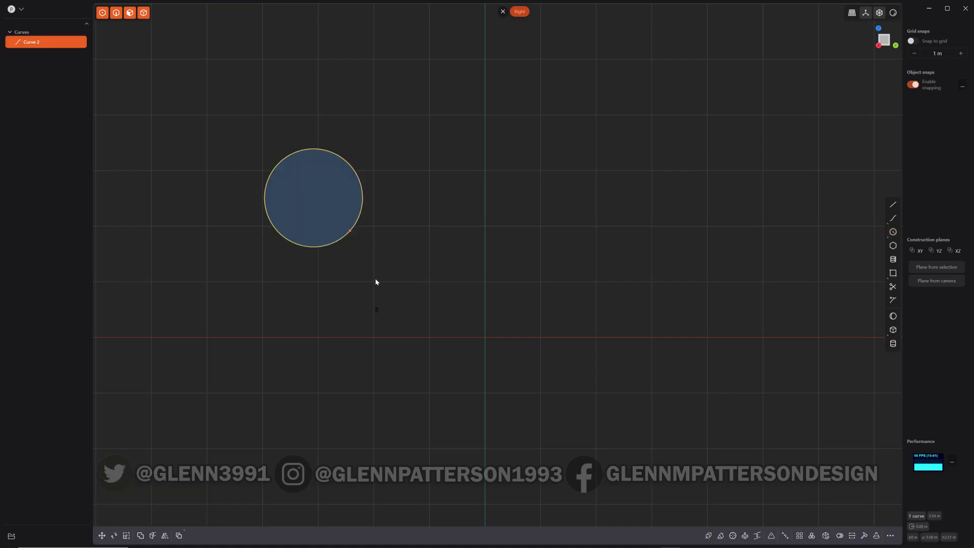
Duplicate the circle and move the copy about 1.17 m along Y and -2.05 m along Z, below the original.
key("shift+d")
left_click(370, 279)
left_click_drag(370, 278, 409, 323)
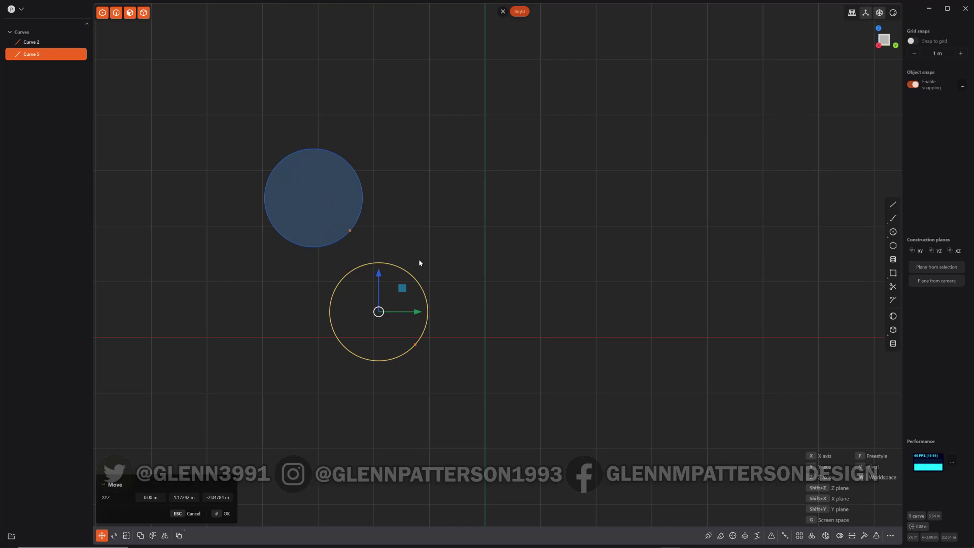
Scale the duplicated circle uniformly down to a radius of about 0.57 m.
key("s")
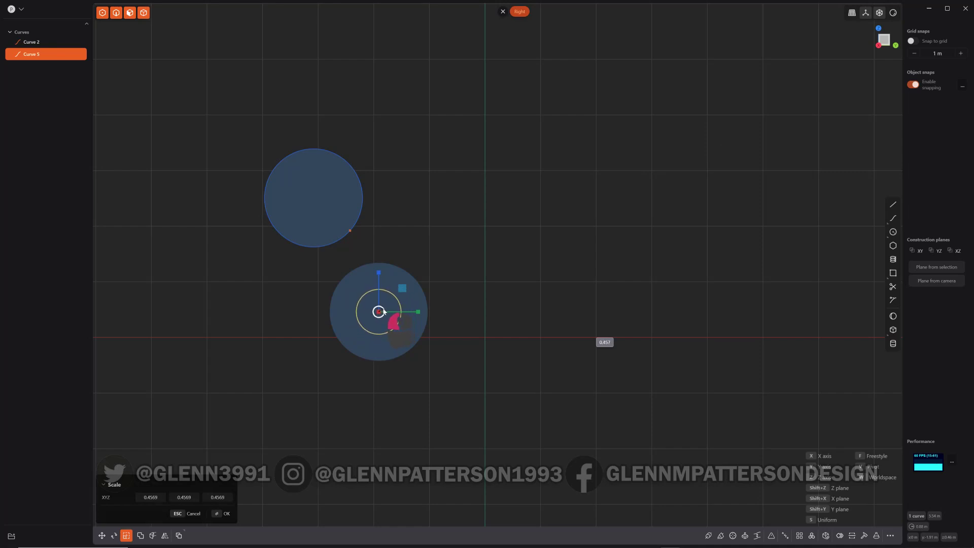
left_click(385, 311)
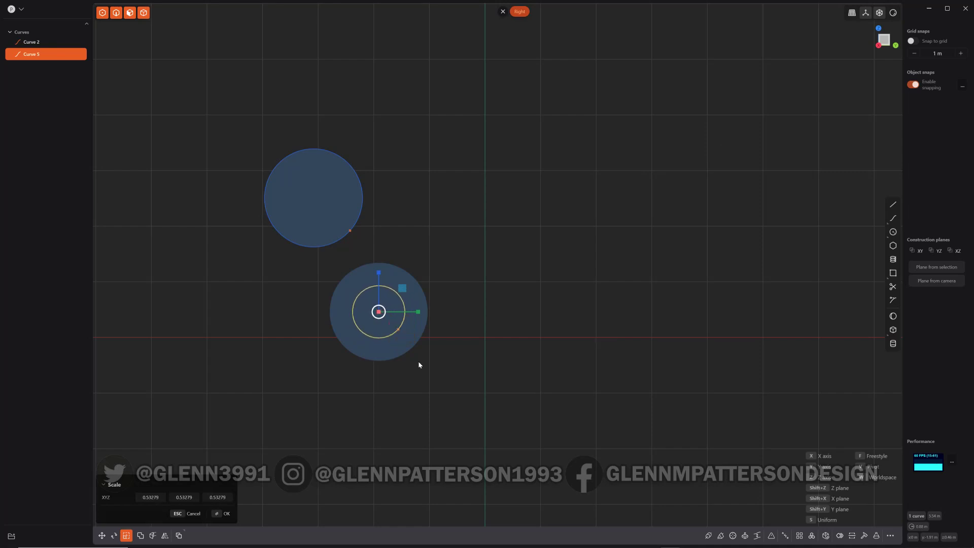
left_click(457, 374)
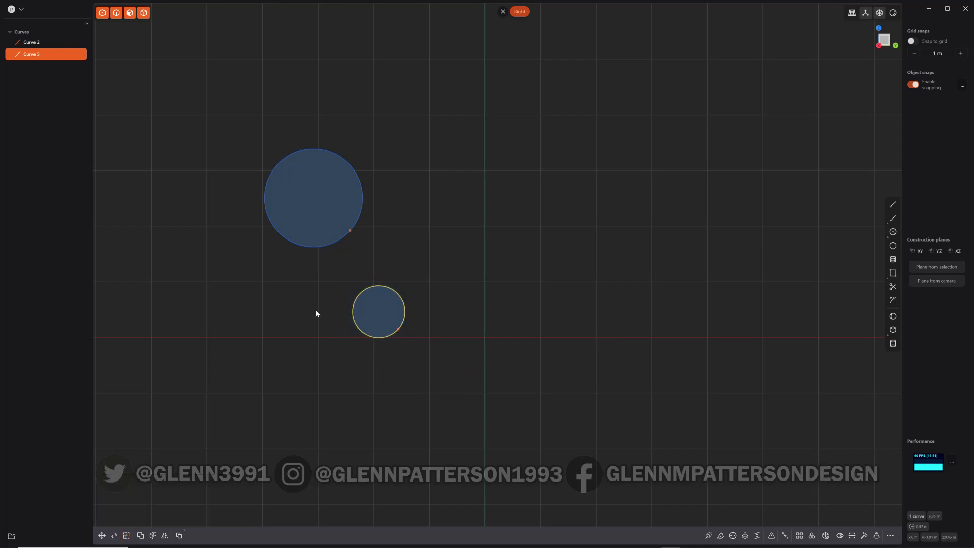
key("s")
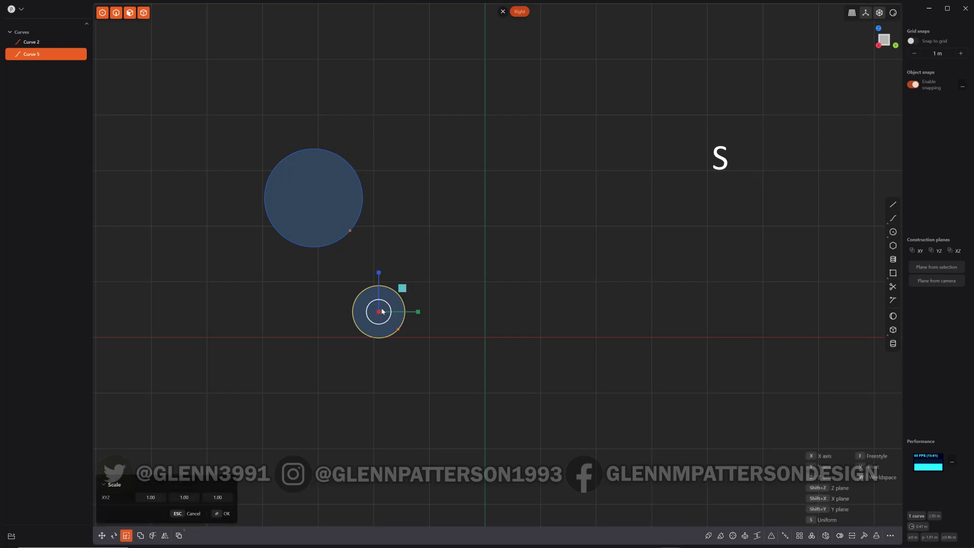
left_click_drag(388, 305, 392, 304)
left_click(412, 359)
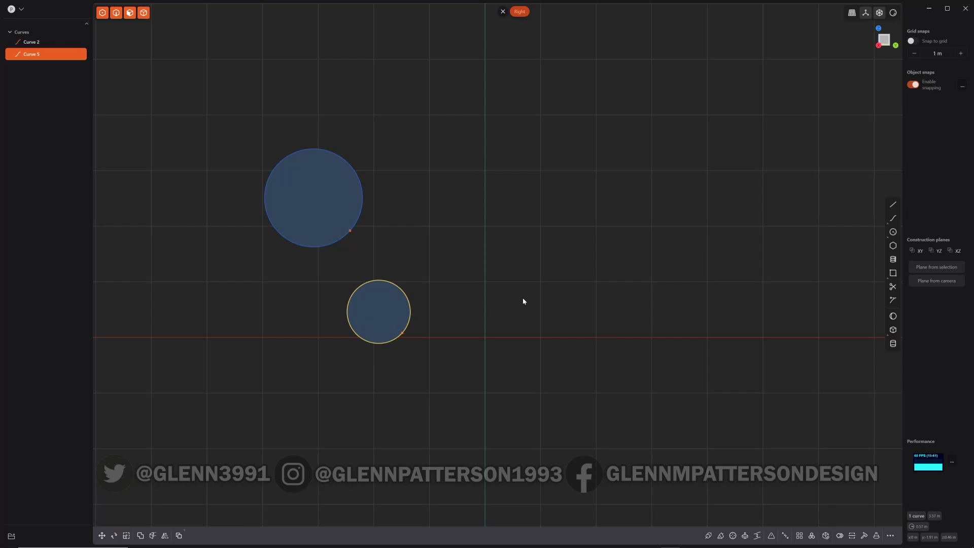
Move both circles together along the Y axis, farther from the vertical centre axis.
left_click_drag(436, 109, 231, 403)
key("g")
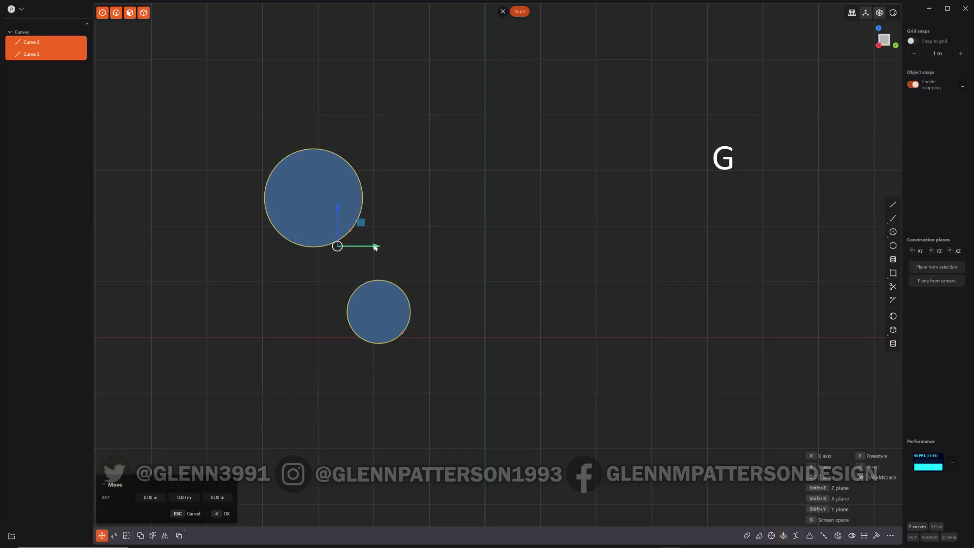
left_click_drag(375, 246, 349, 251)
right_click(441, 220)
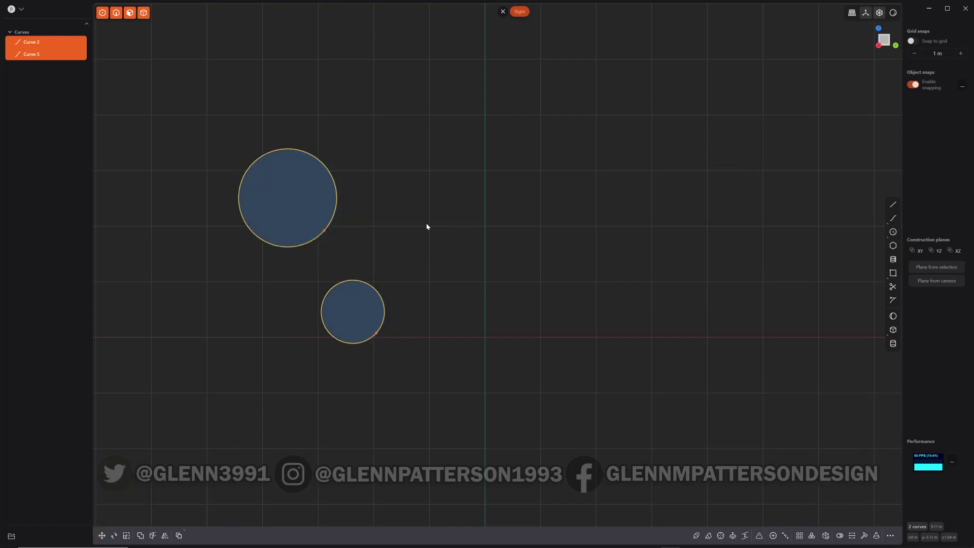
mouse_move(426, 226)
middle_mouse_down()
mouse_move(437, 230)
mouse_move(427, 229)
middle_mouse_up()
left_click(885, 45)
key("alt+x")
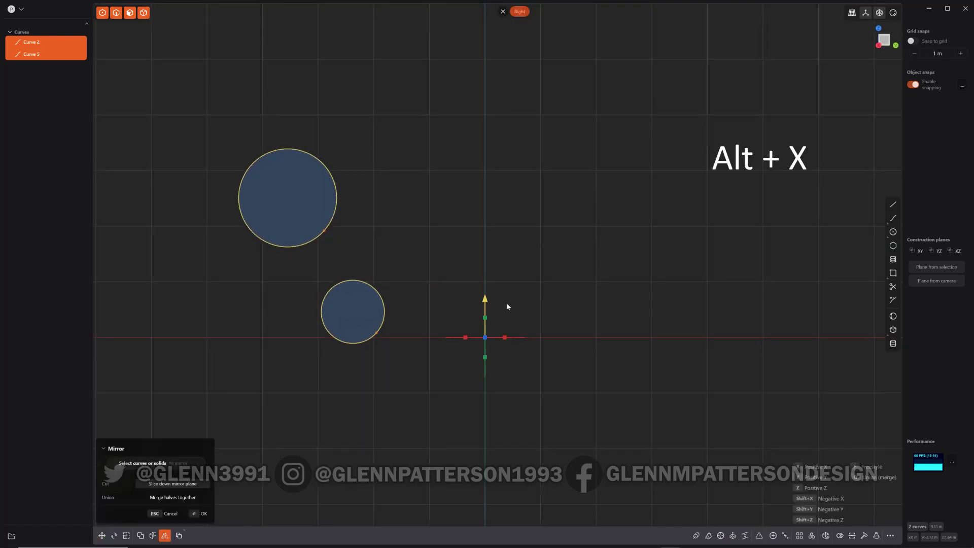
left_click(464, 337)
key("Escape")
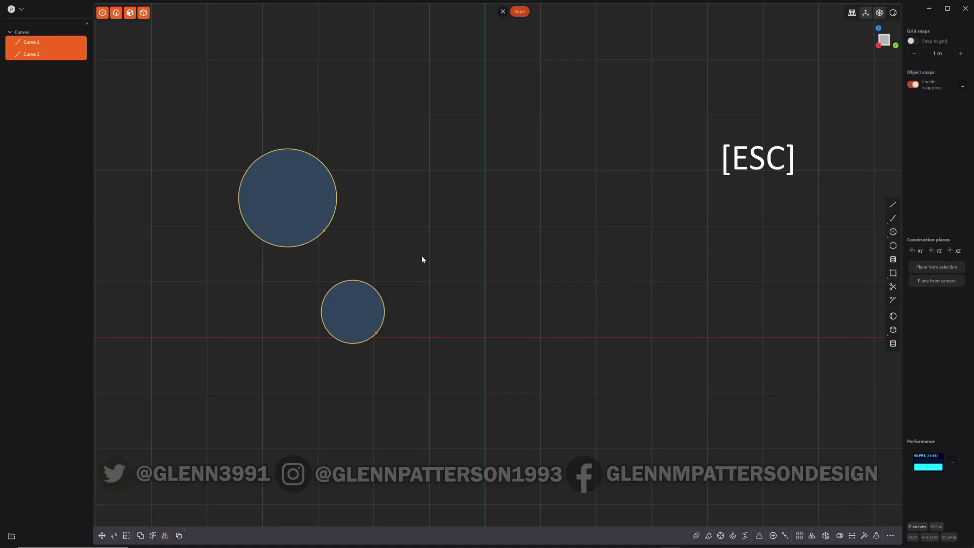
Shift both circles farther outward along Y and mirror them across the vertical centre axis.
key("g")
left_click_drag(348, 246, 328, 248)
key("alt+x")
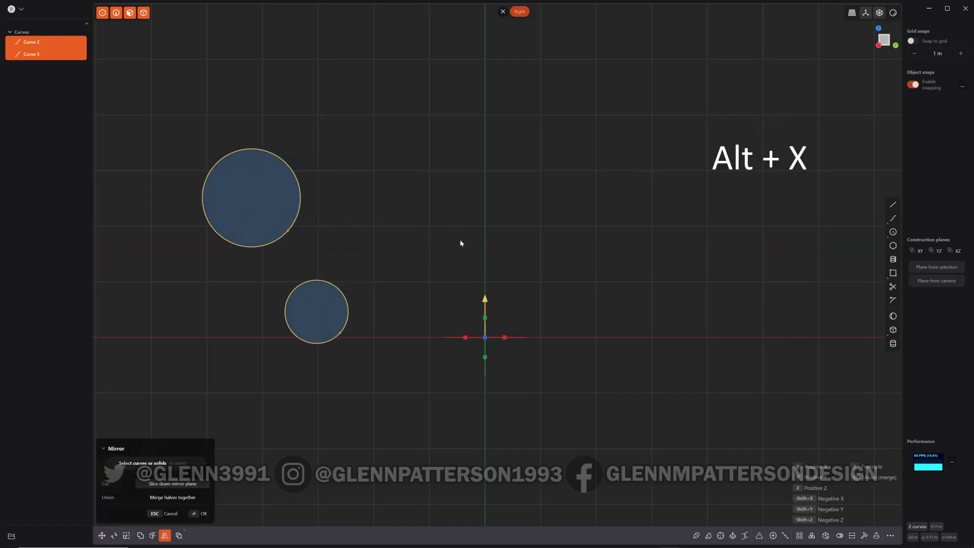
left_click(466, 338)
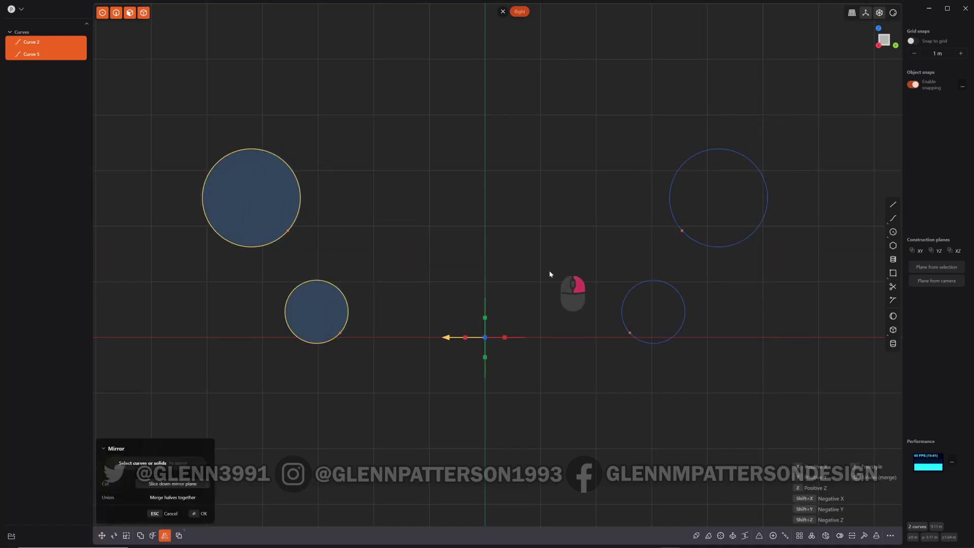
key("Return")
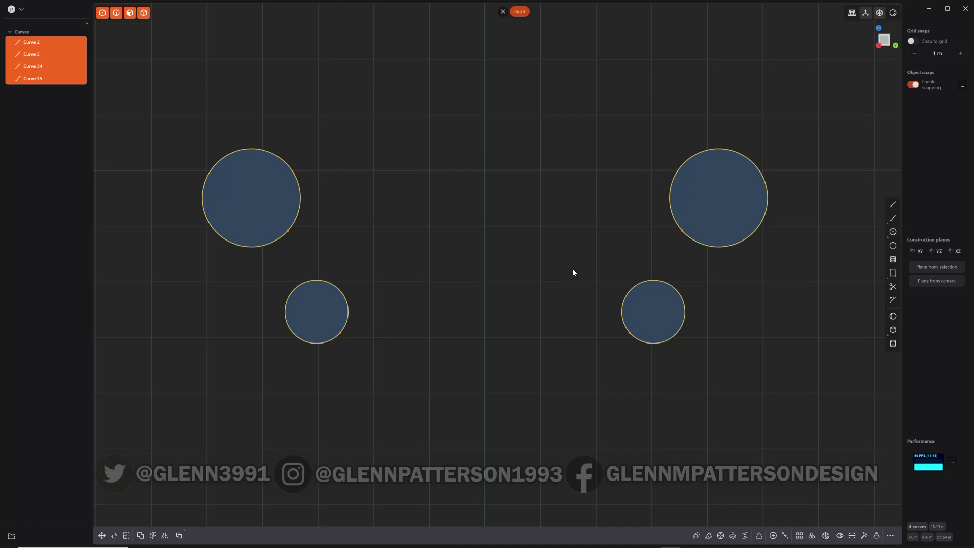
Draw a tangent line about 8.4 m long joining the tops of the two large circles.
key("shift+a")
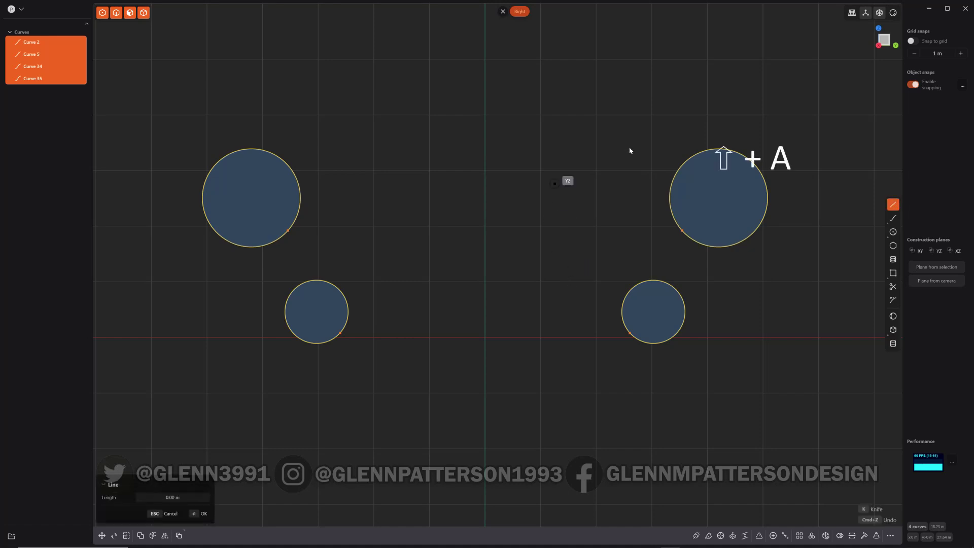
left_click(706, 151)
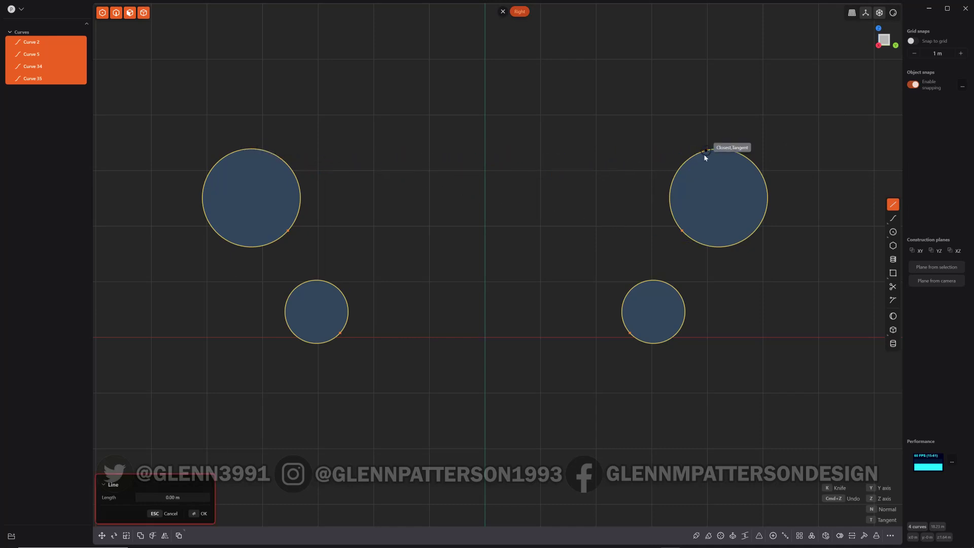
left_click(250, 151)
key("Escape")
Draw a tangent line about 2.3 m long from the left large circle's outer side to the left small circle's outer side.
key("shift+a")
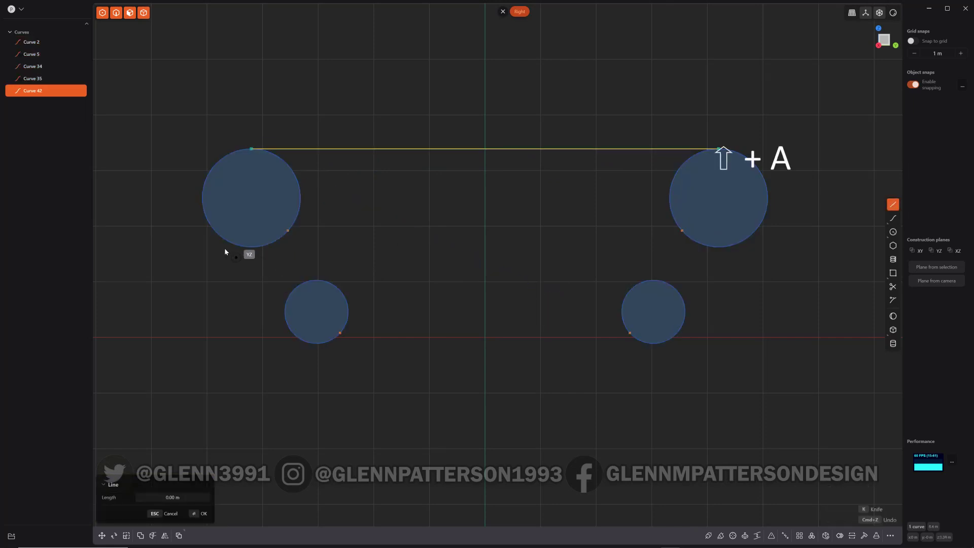
left_click(209, 226)
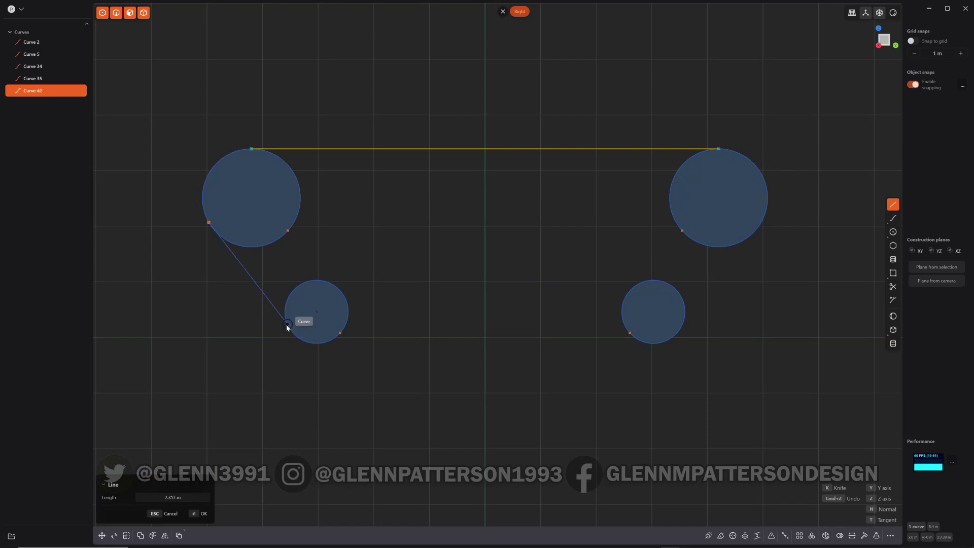
left_click(295, 334)
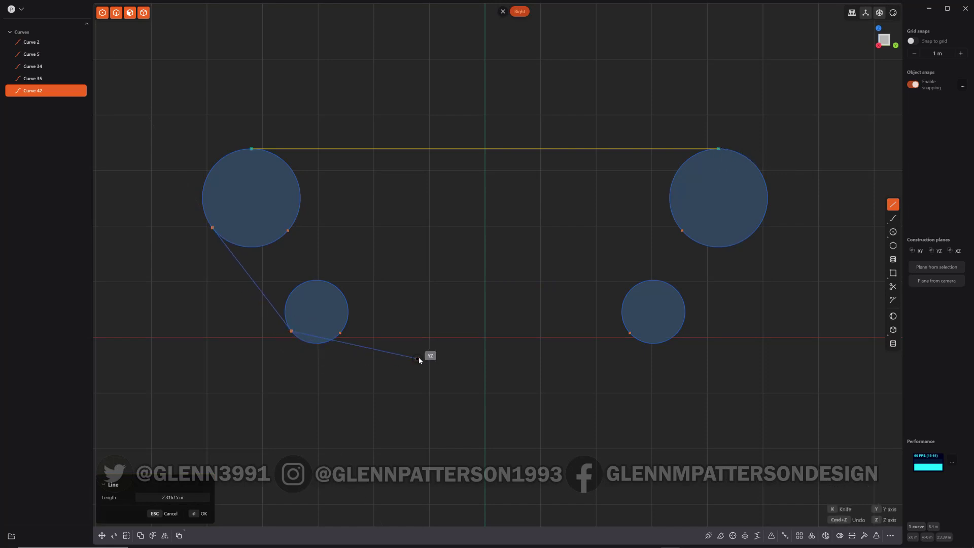
key("Escape")
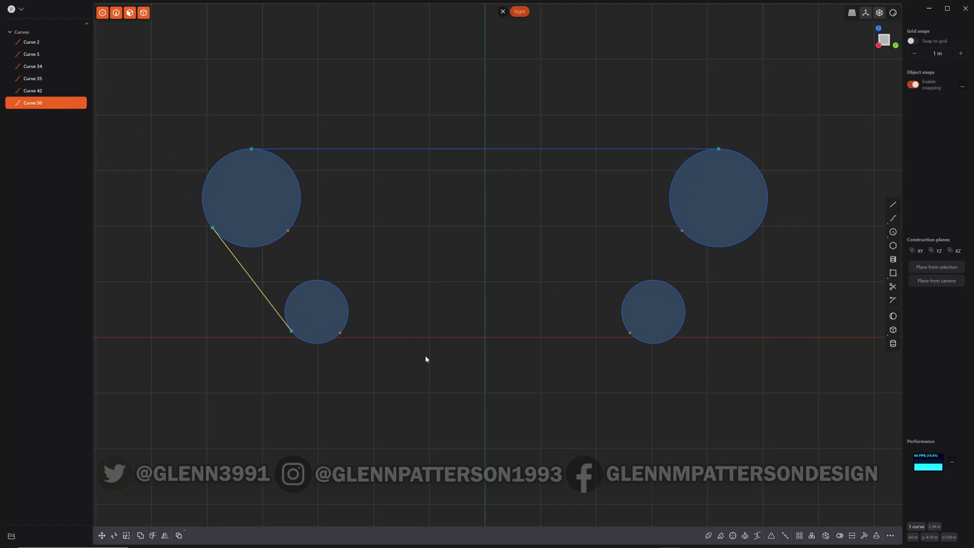
Draw a horizontal tangent line about 6 m long joining the bottoms of the two small circles.
key("shift+a")
left_click(324, 342)
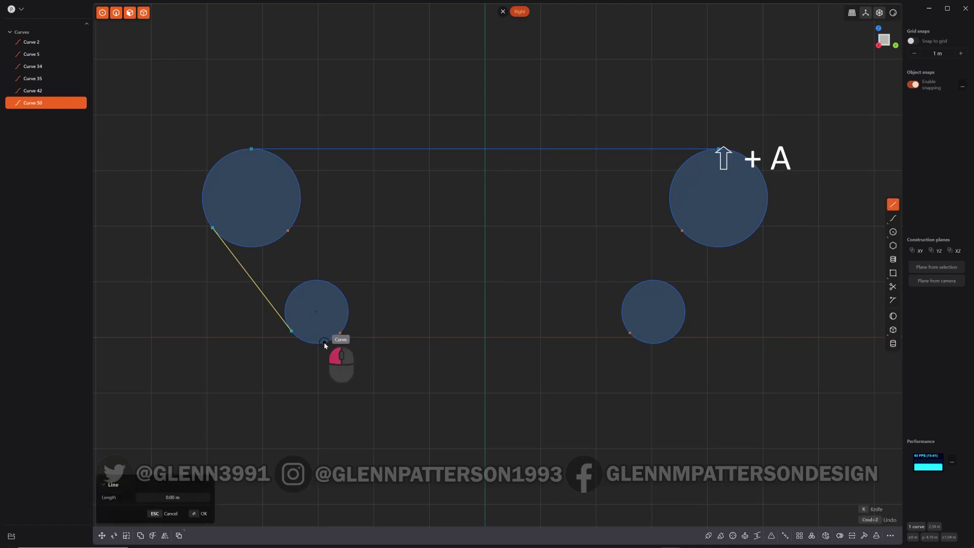
left_click(653, 343)
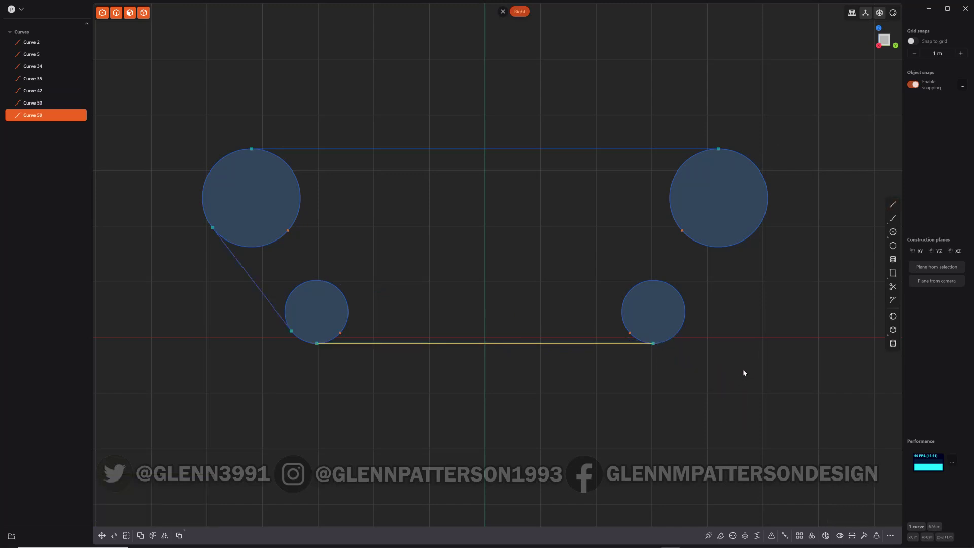
Draw a tangent line about 2.3 m long from the right small circle's outer side to the right large circle's outer side.
key("shift+a")
left_click(679, 331)
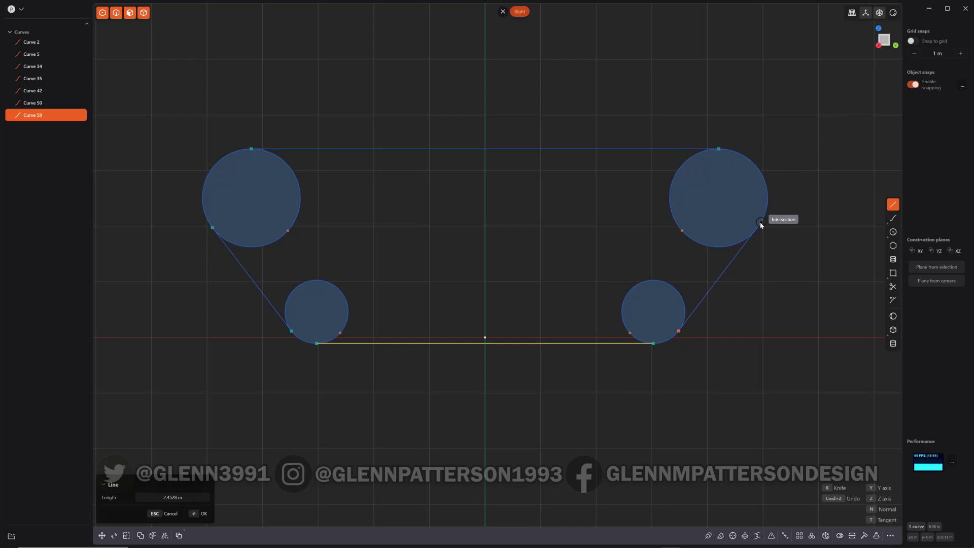
left_click(757, 228)
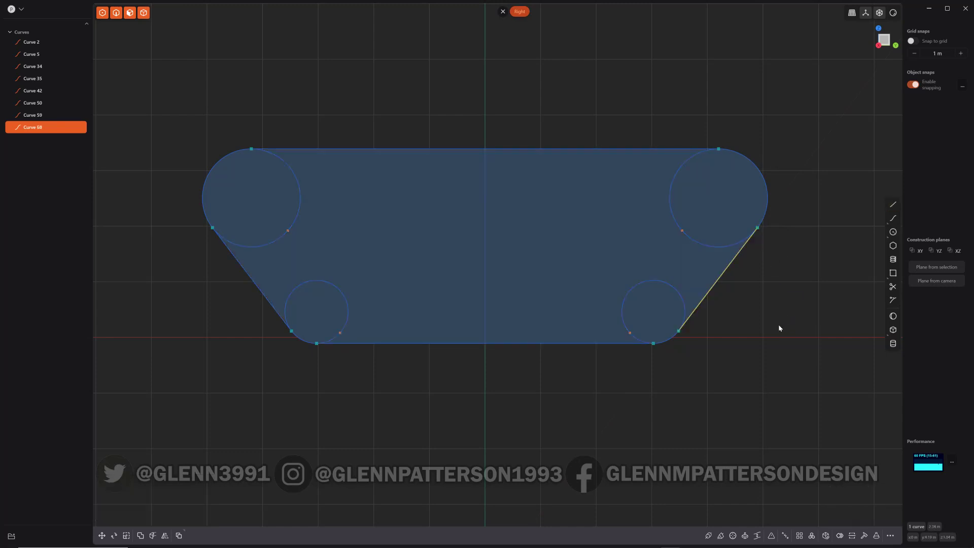
Duplicate the four circles in place, group the copies and hide the group.
left_click(680, 191)
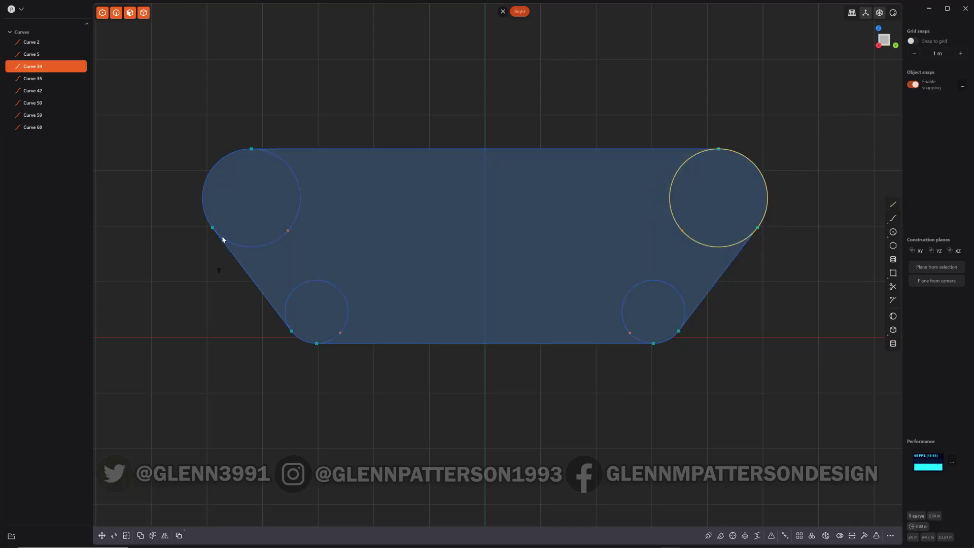
left_click(265, 246, "shift")
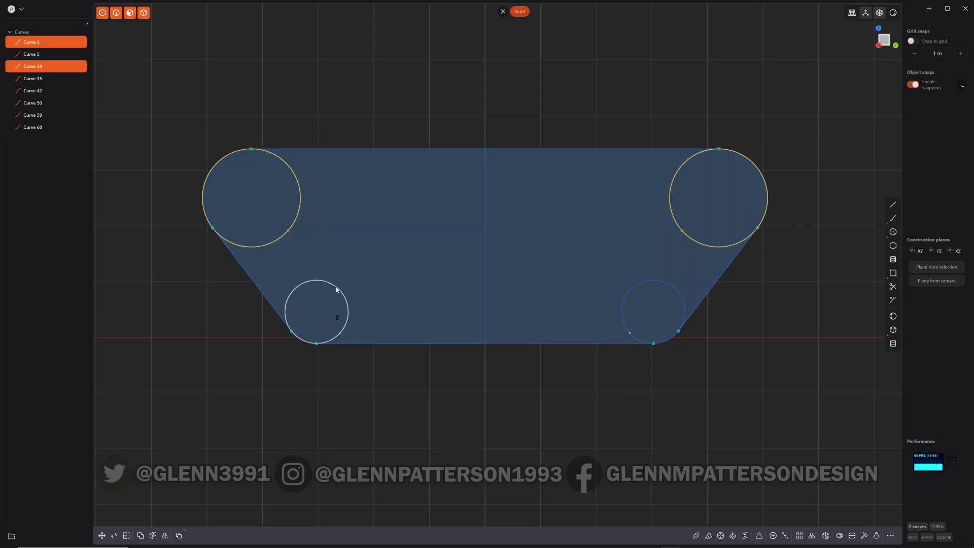
left_click(345, 299, "shift")
left_click(629, 293, "shift")
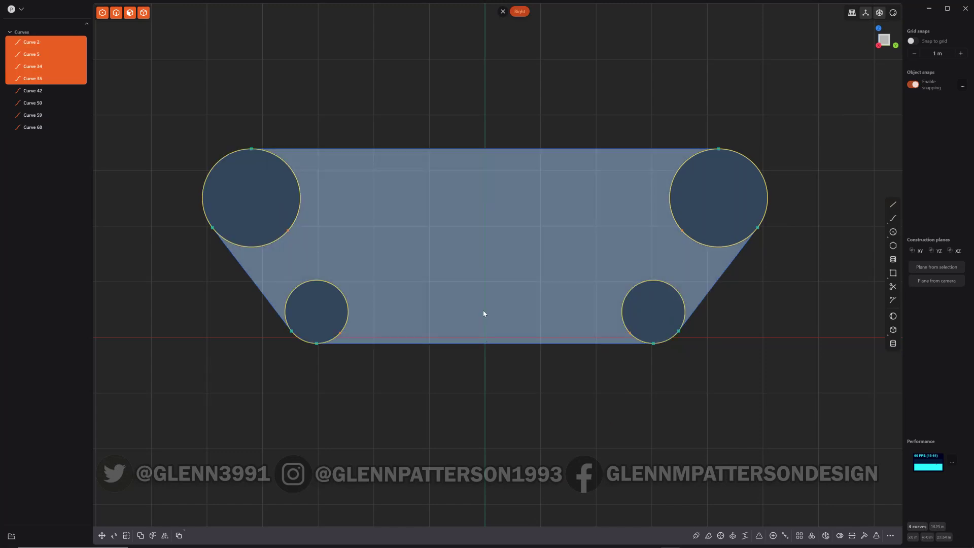
key("shift+d")
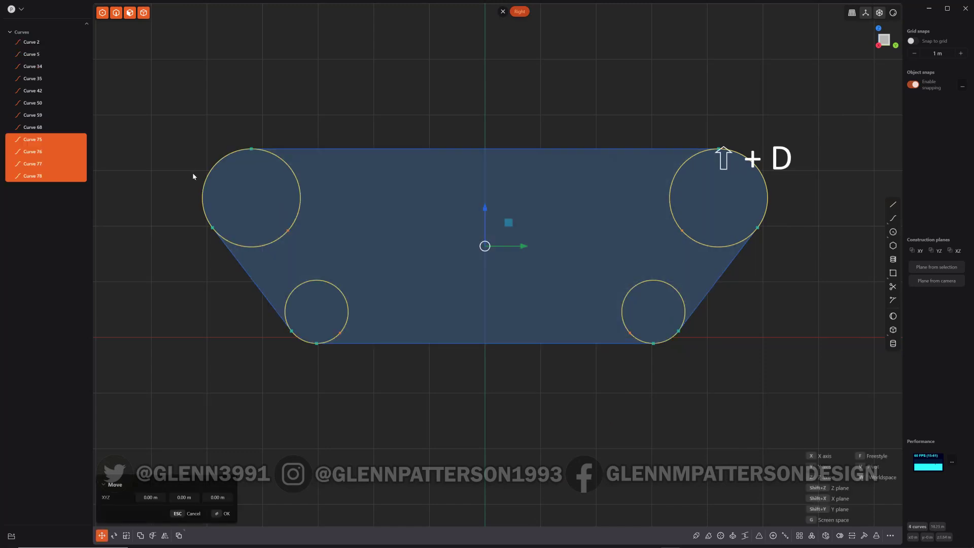
key("ctrl+g")
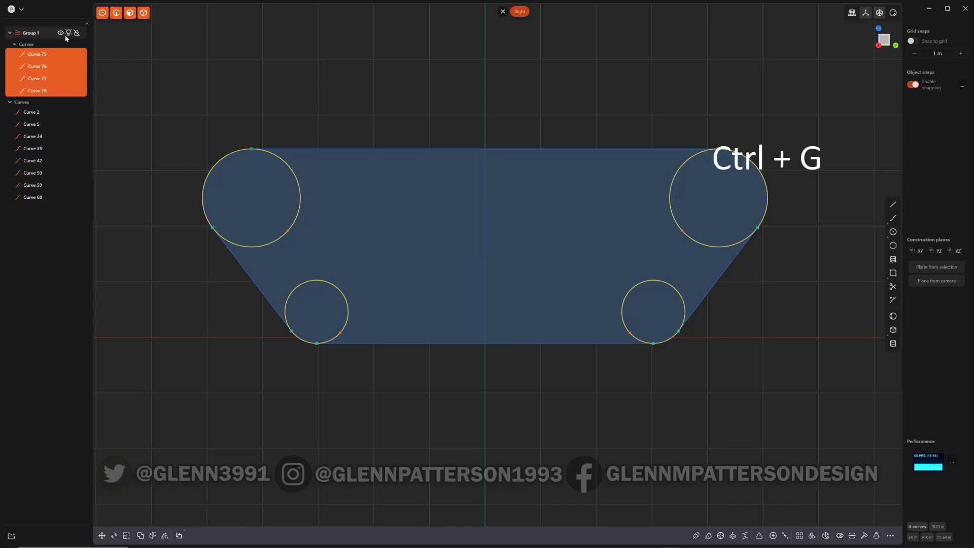
left_click(65, 34)
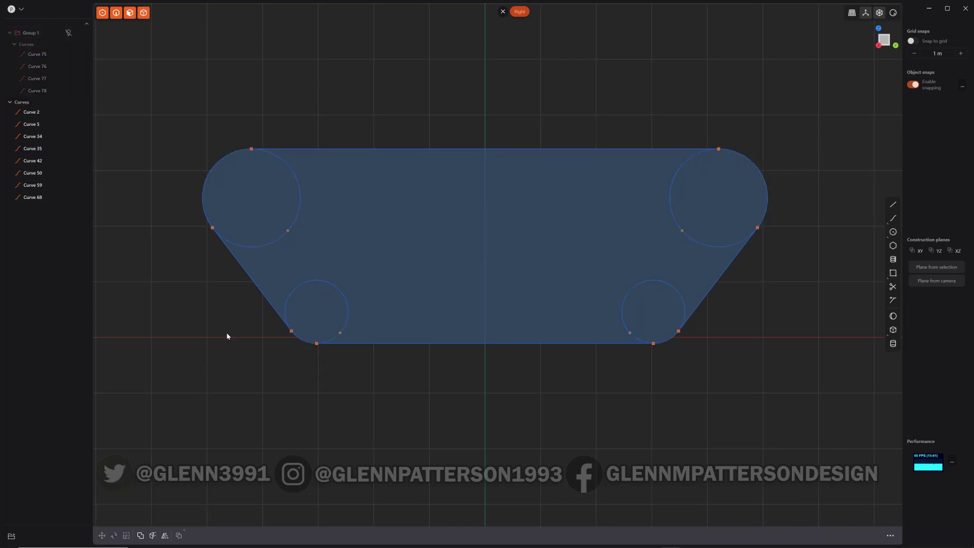
Trim away the inner arcs of all four circles, leaving only the outer track outline.
left_click(892, 288)
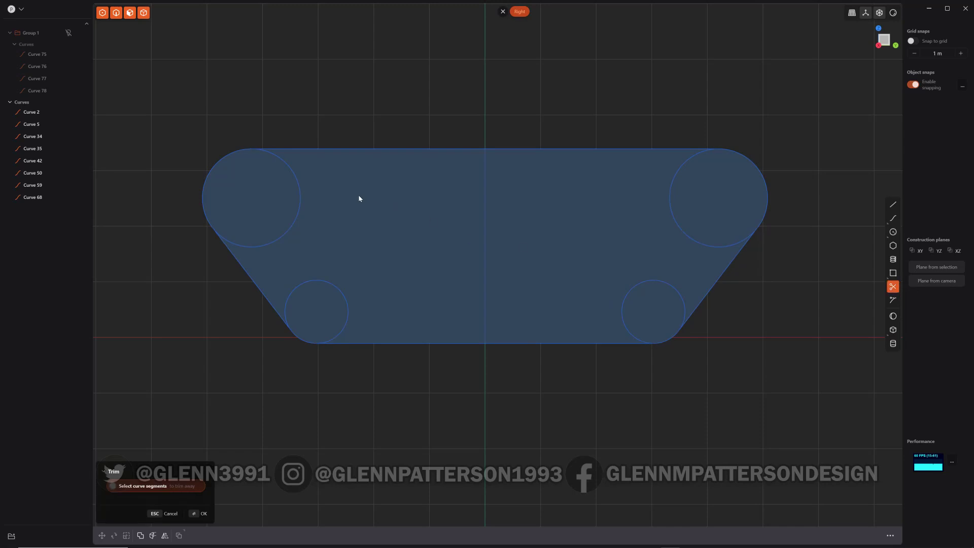
left_click_drag(325, 250, 285, 302)
left_click_drag(693, 222, 522, 249)
key("Escape")
Join the remaining lines and arcs into a single closed track curve.
left_click_drag(811, 100, 179, 394)
key("e")
key("j")
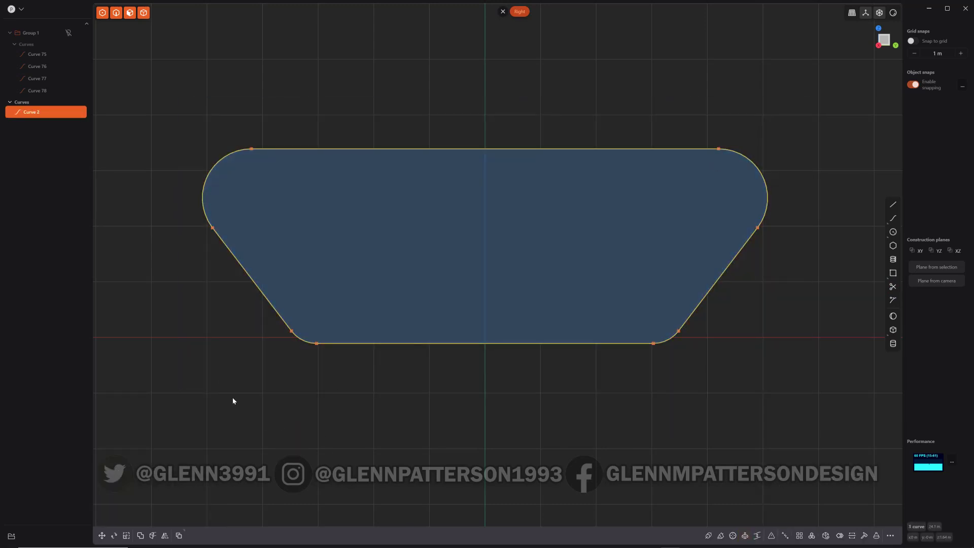
Show the grouped circles and extrude the front large circle symmetrically about 1.03 m to each side as a solid cylinder.
left_click(69, 33)
middle_click_drag(212, 382, 374, 425)
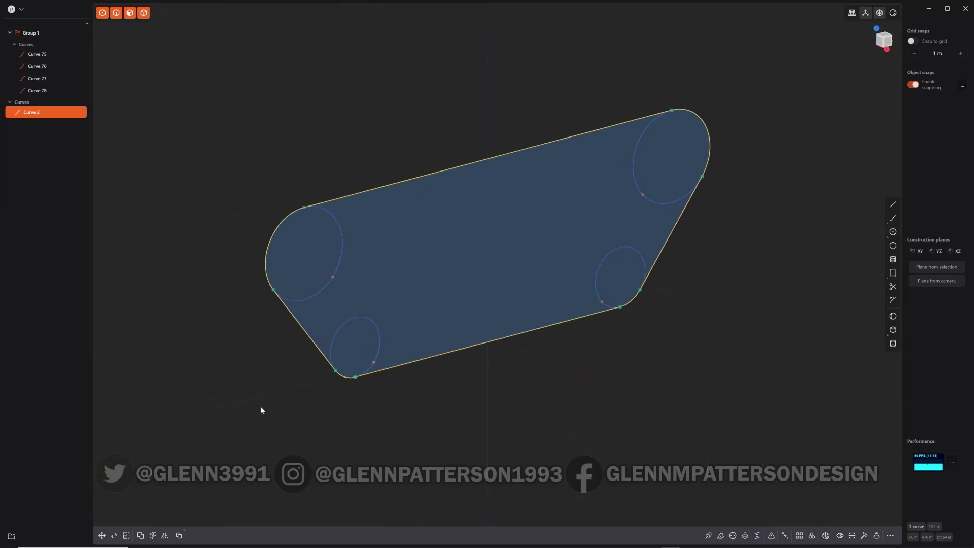
left_click(306, 240)
key("e")
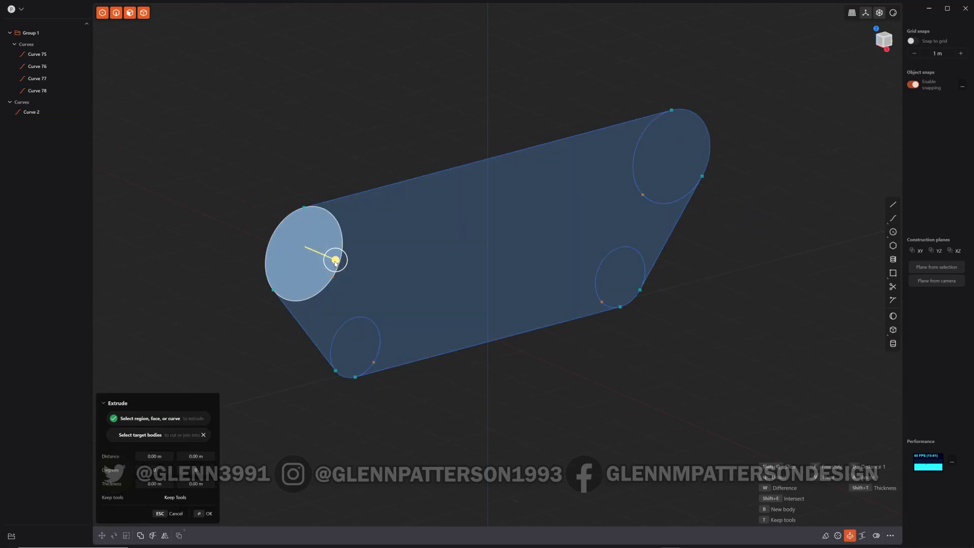
left_click_drag(334, 262, 369, 281)
key("Tab")
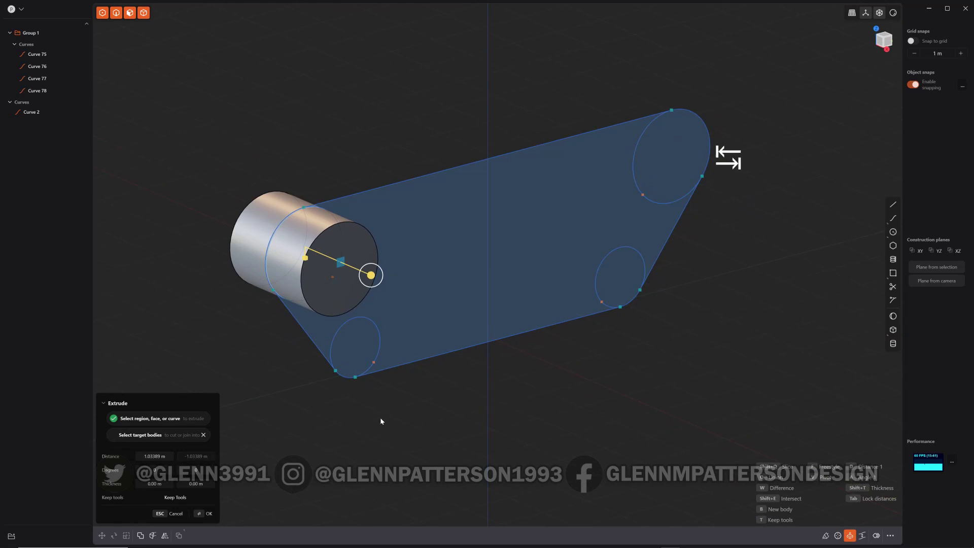
key("Return")
In the front view, draw a vertical line about 3.4 m long near the cylinder's left end and mirror it across the X axis.
key("1")
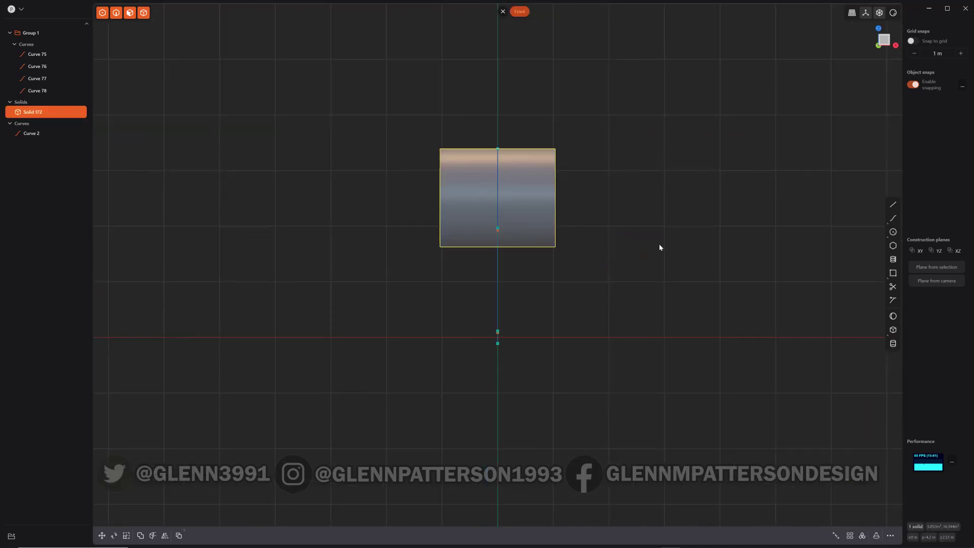
key("shift+a")
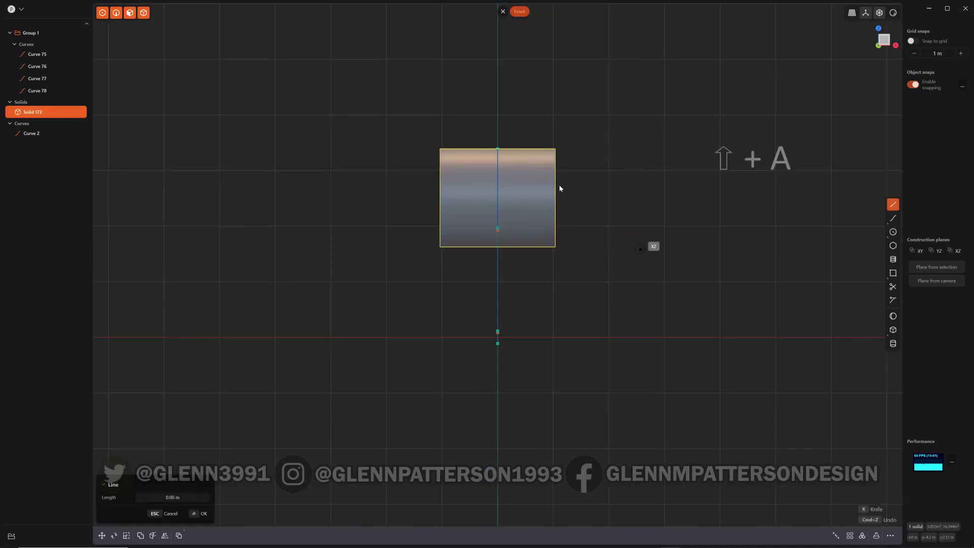
left_click(455, 123)
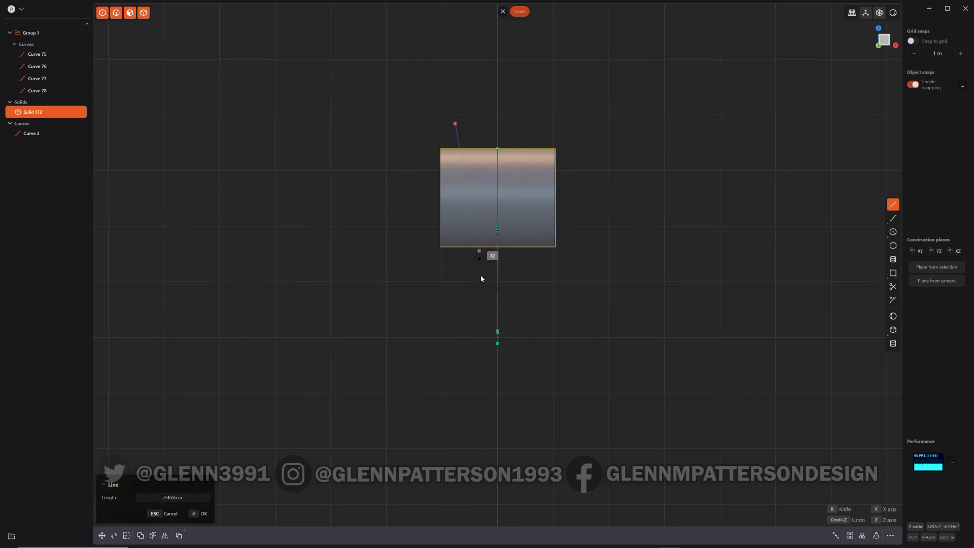
left_click(462, 311)
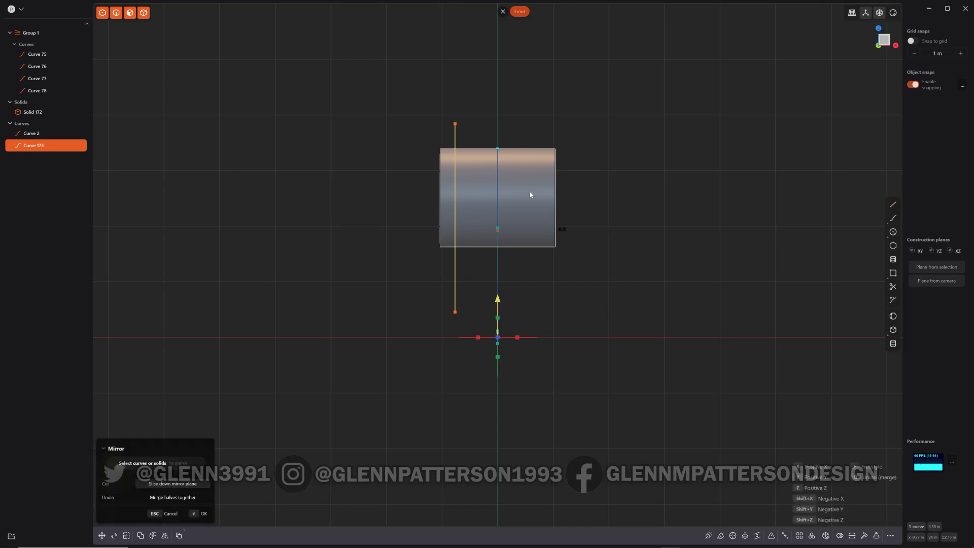
key("alt+x")
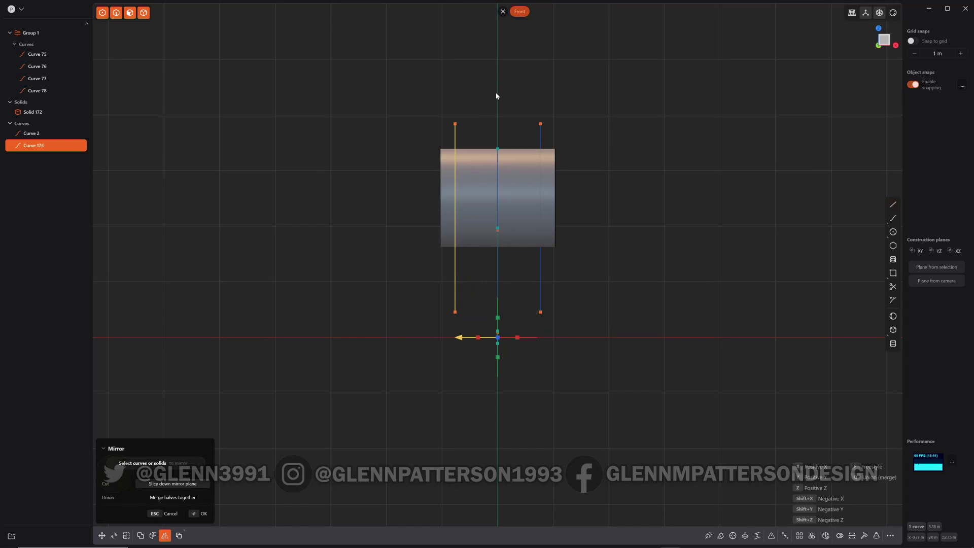
right_click(702, 202)
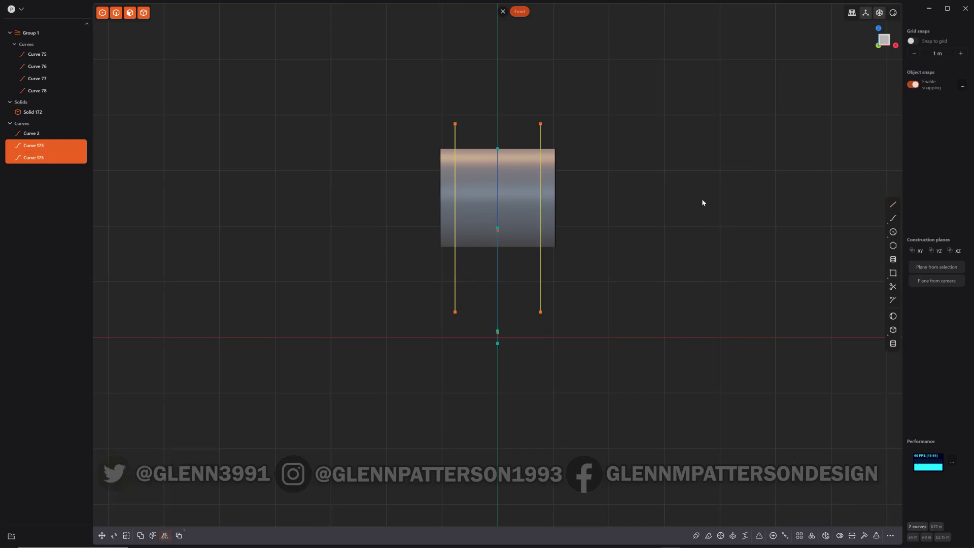
Imprint the two vertical lines onto the cylinder to split off a narrow band at each end.
middle_click_drag(704, 236, 654, 268)
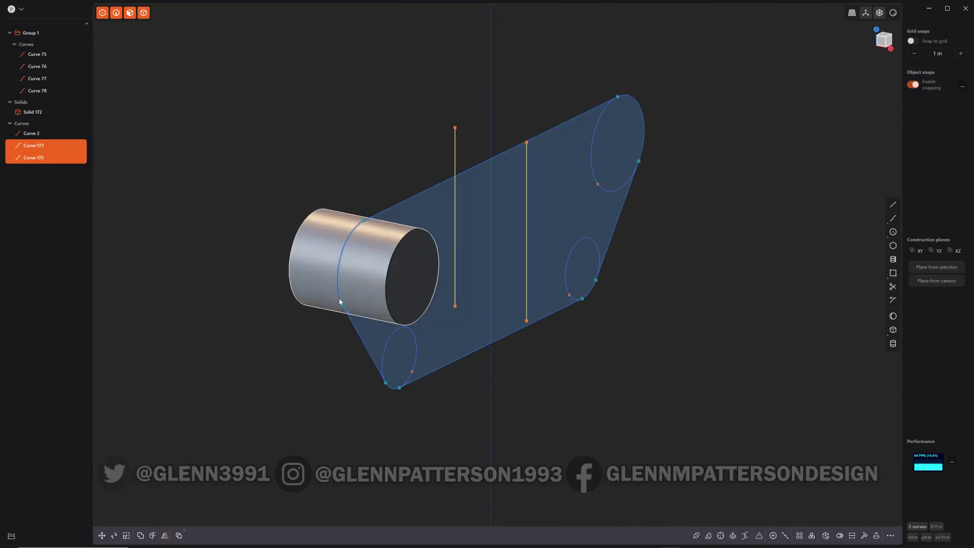
key("shift+i")
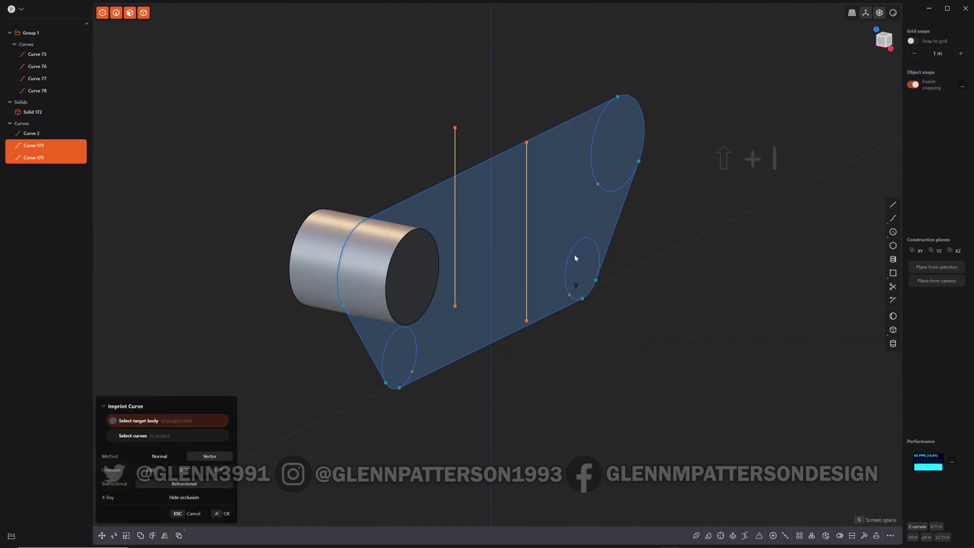
left_click(362, 272)
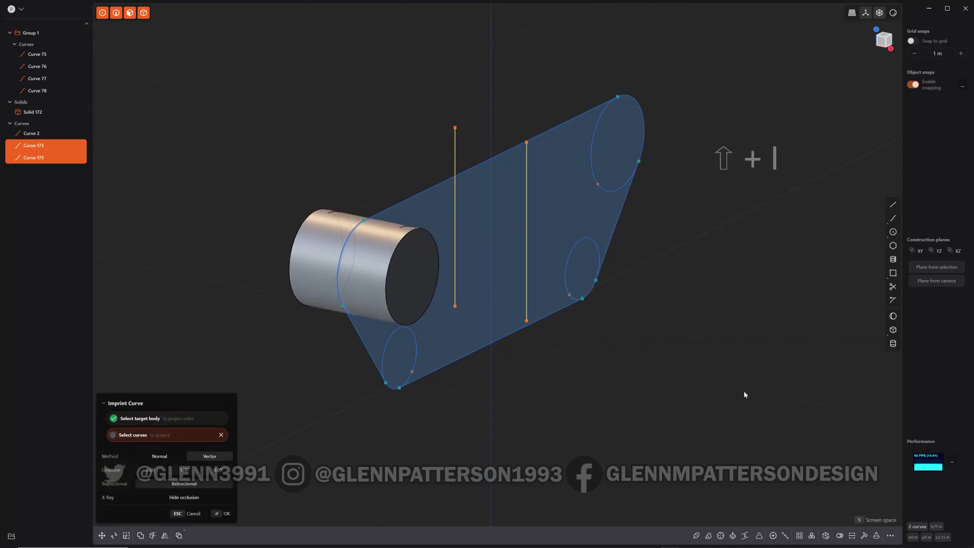
key("Return")
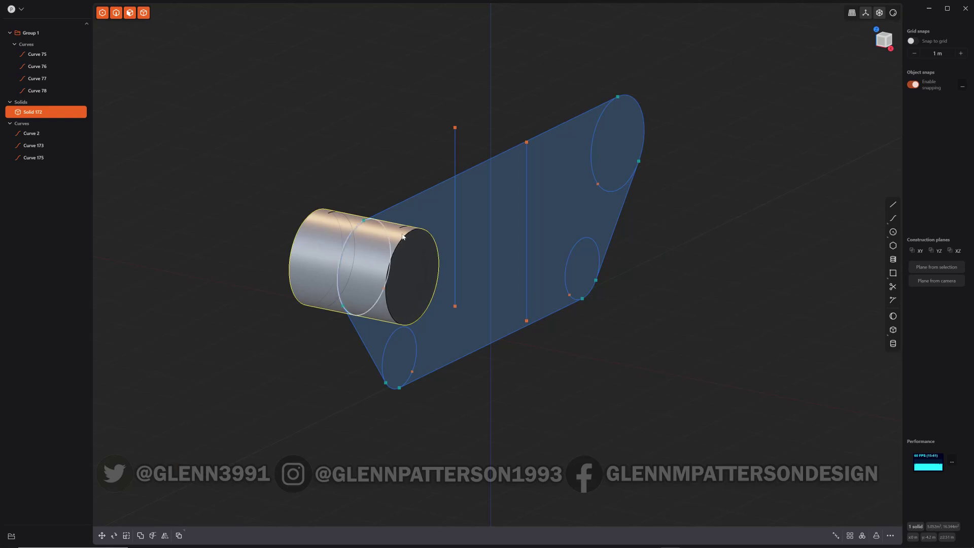
left_click(432, 279)
key("f")
left_click(332, 215, "shift")
key("Return")
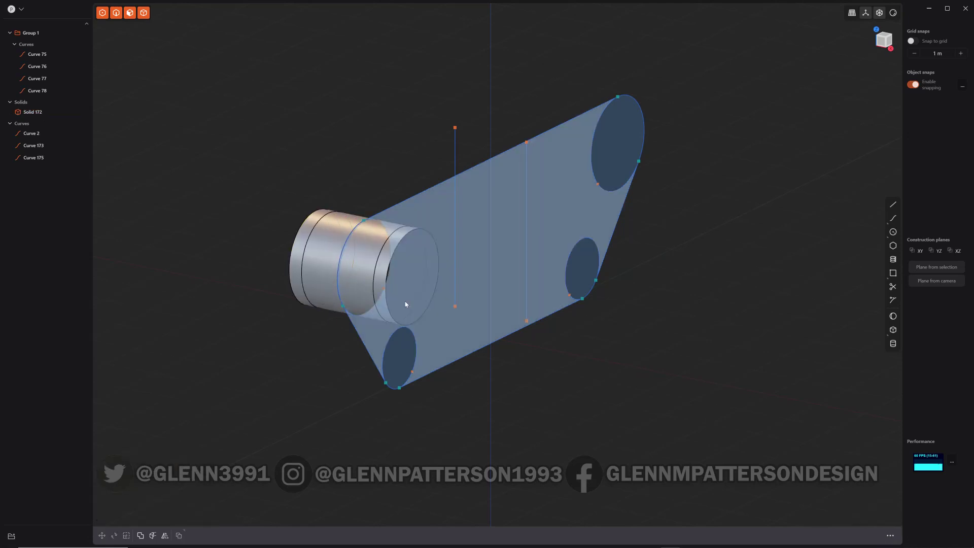
Offset the two narrow end bands of the cylinder outward by about 0.38 m to form raised flanges.
left_click(297, 258)
key("o")
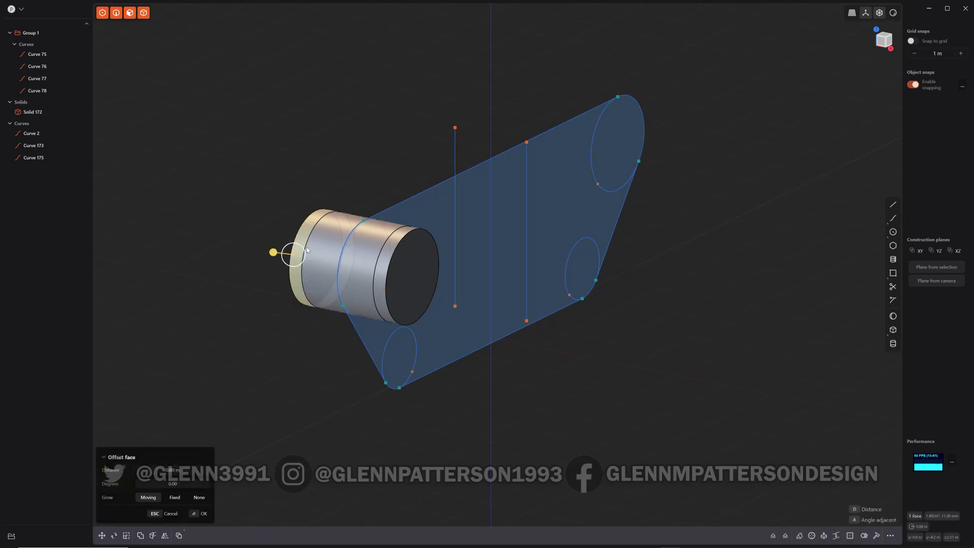
left_click(388, 250, "shift")
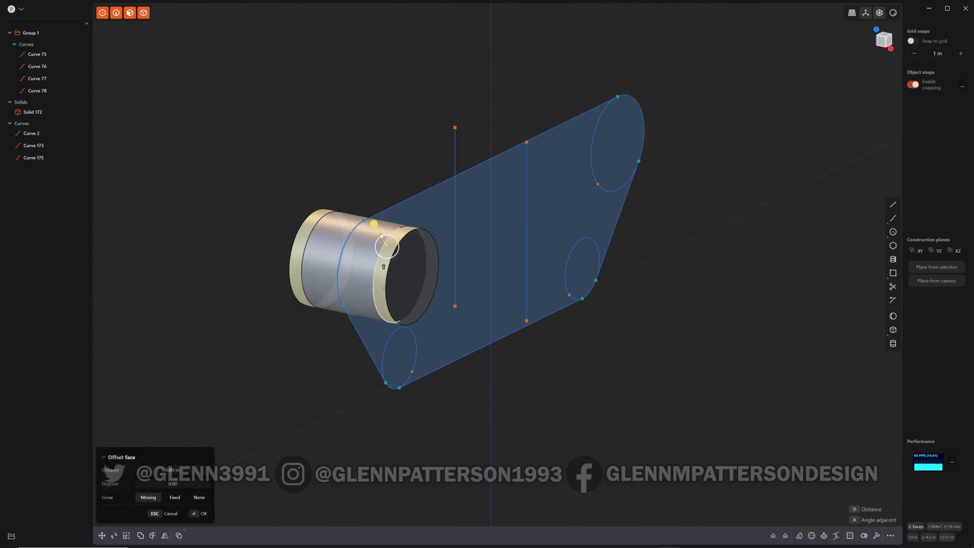
left_click_drag(373, 224, 367, 214)
middle_click_drag(623, 428, 513, 379)
scroll(228, 196, "up", 3)
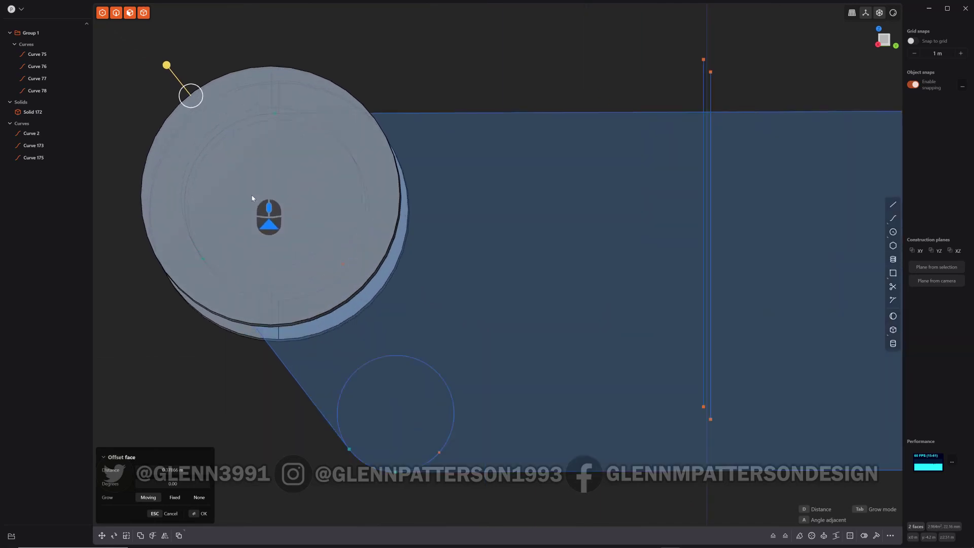
left_click(886, 40)
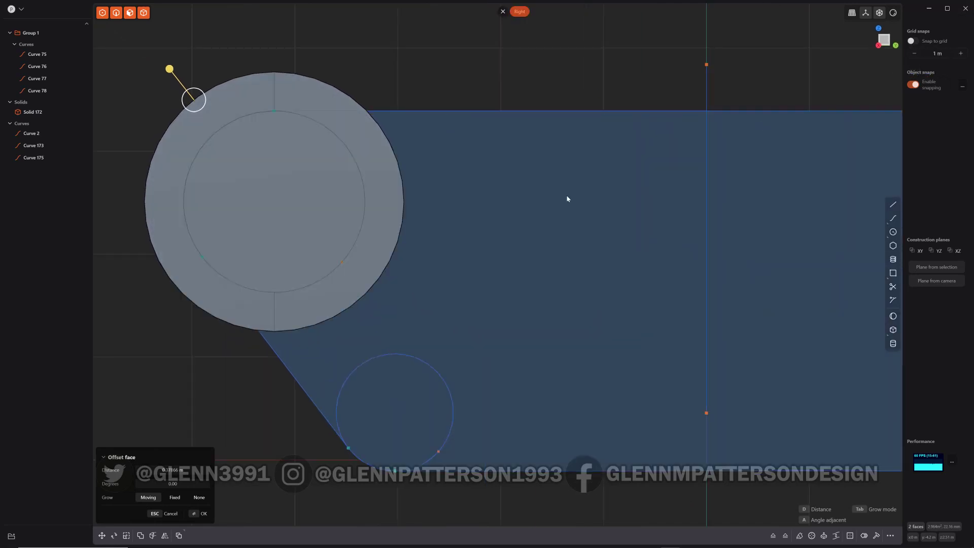
key("Return")
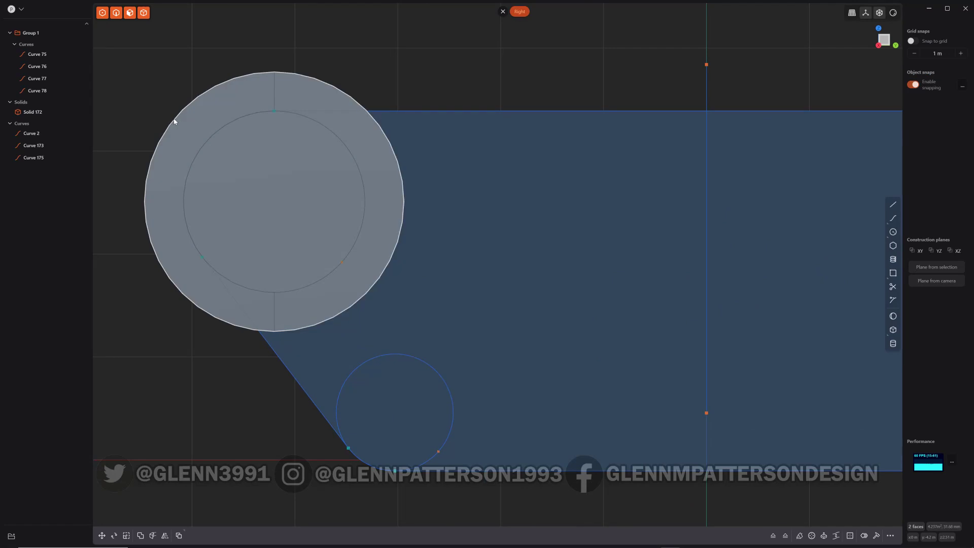
left_click(174, 121)
key("f")
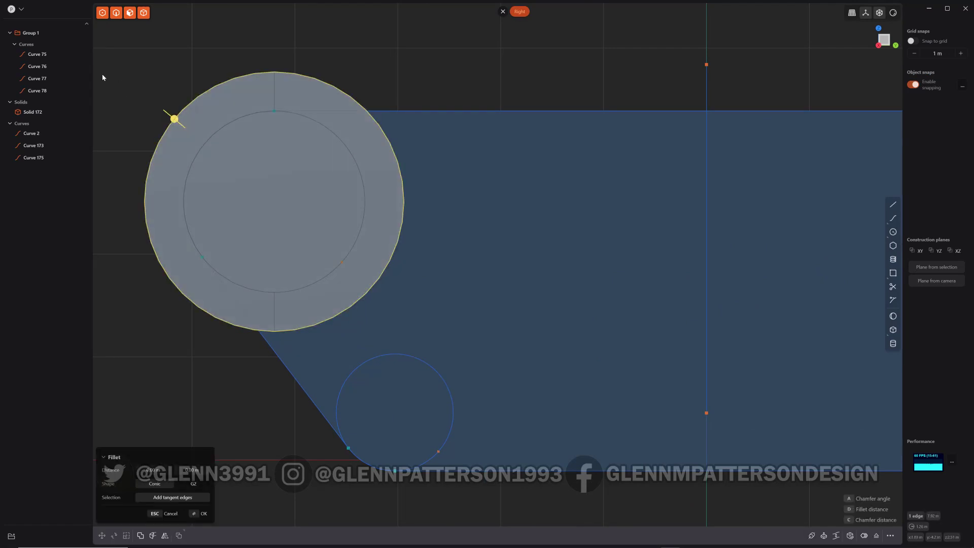
left_click(115, 82)
Scale the whole flanged wheel down uniformly to a factor of about 0.84.
double_click(182, 124)
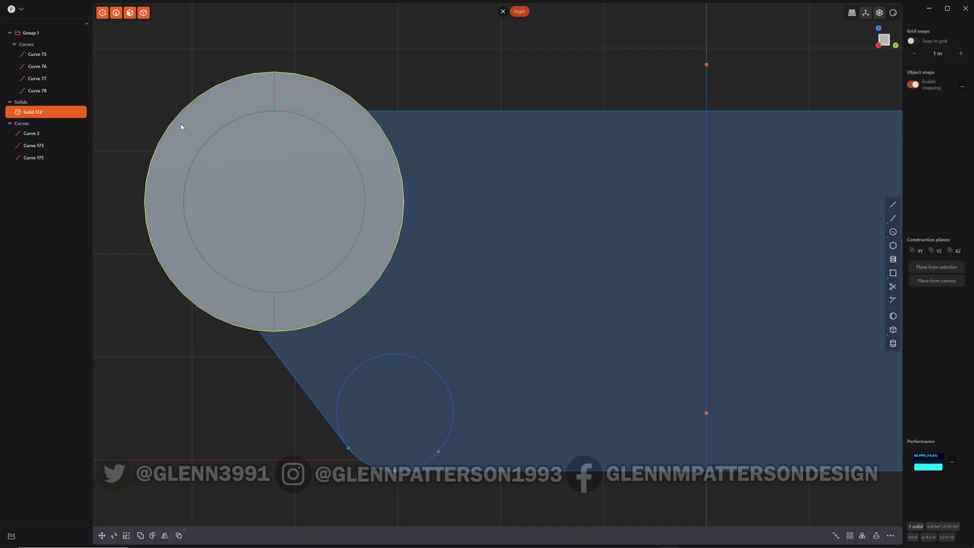
key("s")
left_click_drag(276, 194, 275, 193)
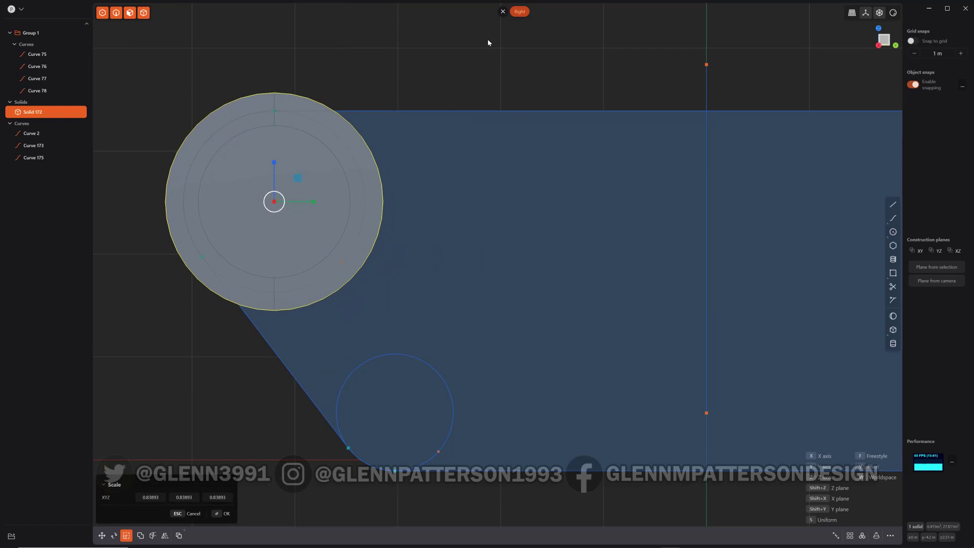
key("Return")
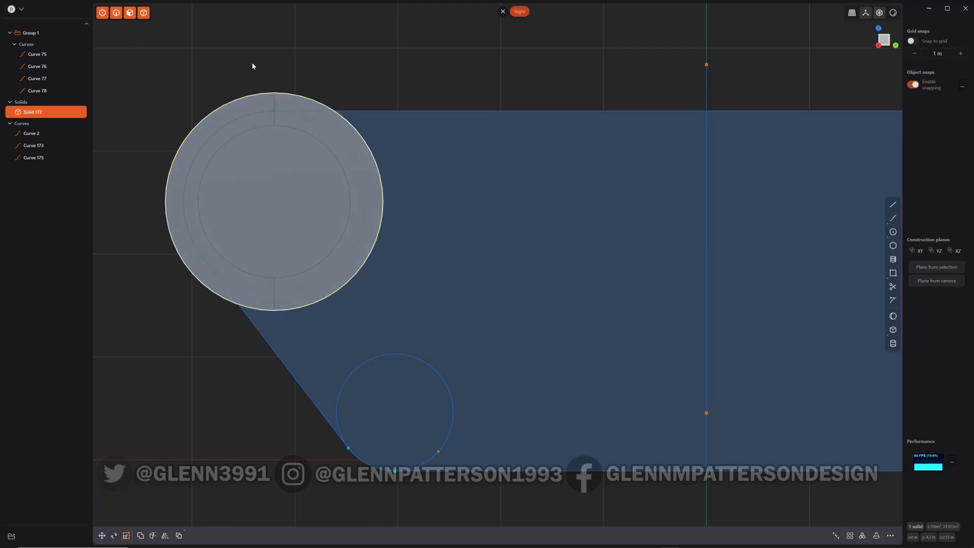
Delete the redundant topology from the flanged wheel and reselect the solid.
middle_click_drag(253, 96, 318, 90)
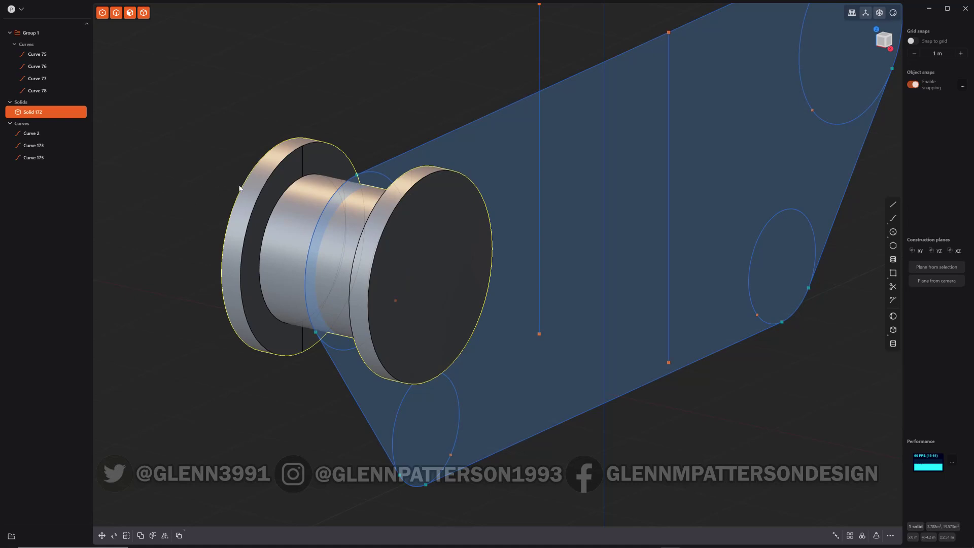
type("fde")
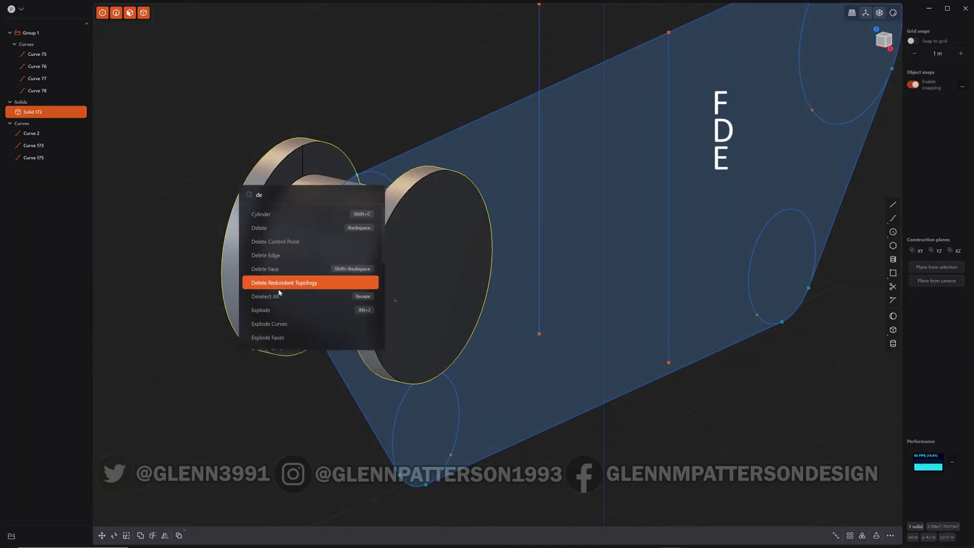
left_click(280, 296)
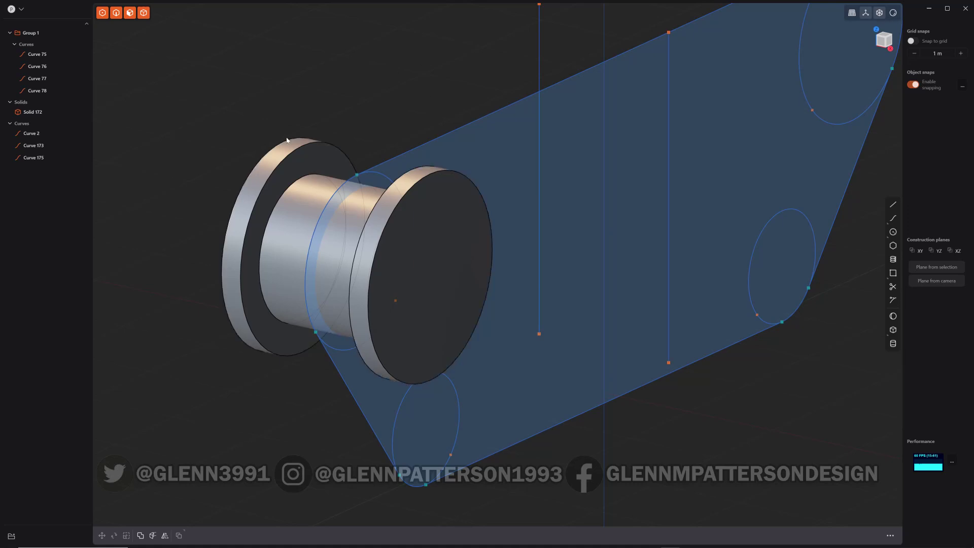
left_click(287, 222)
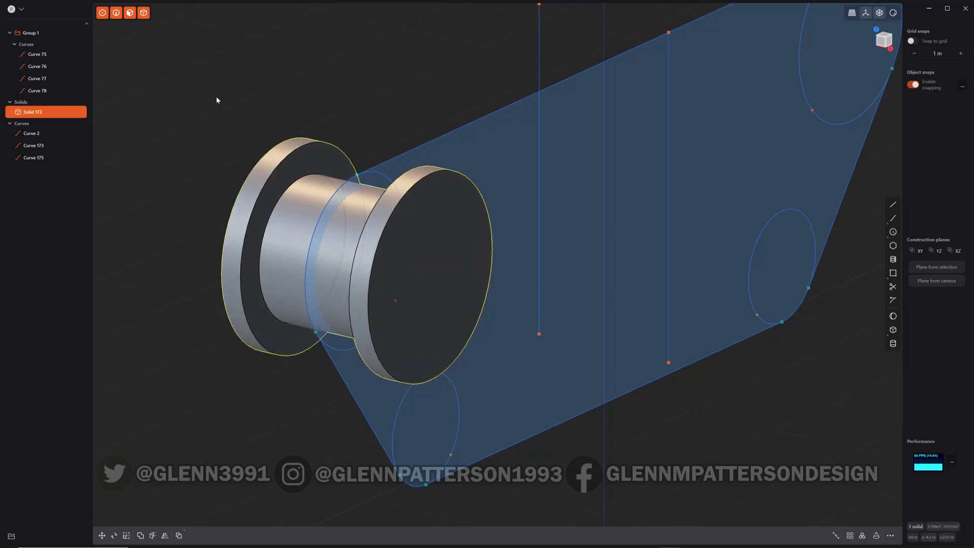
Restrict selection to faces and select all faces of the wheel's two flanges from the top view, excluding the central drum.
left_click(432, 292)
right_click_drag(434, 289, 440, 268)
middle_click_drag(440, 268, 419, 272)
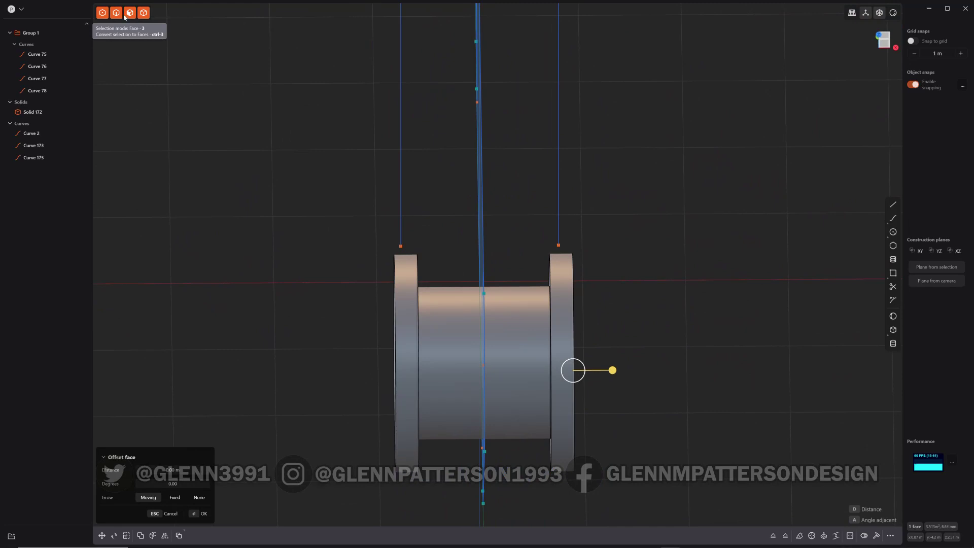
left_click(130, 14)
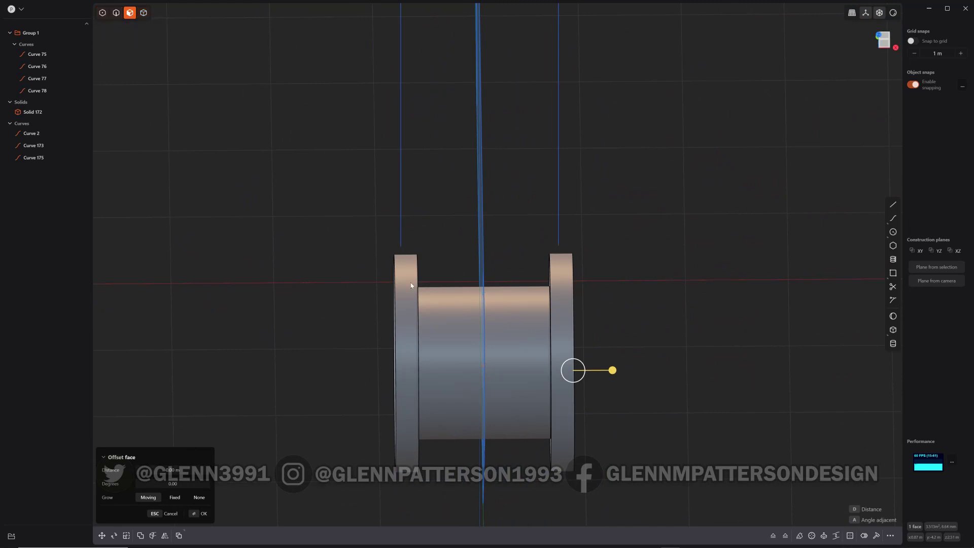
left_click(889, 39)
scroll(687, 388, "down", 3)
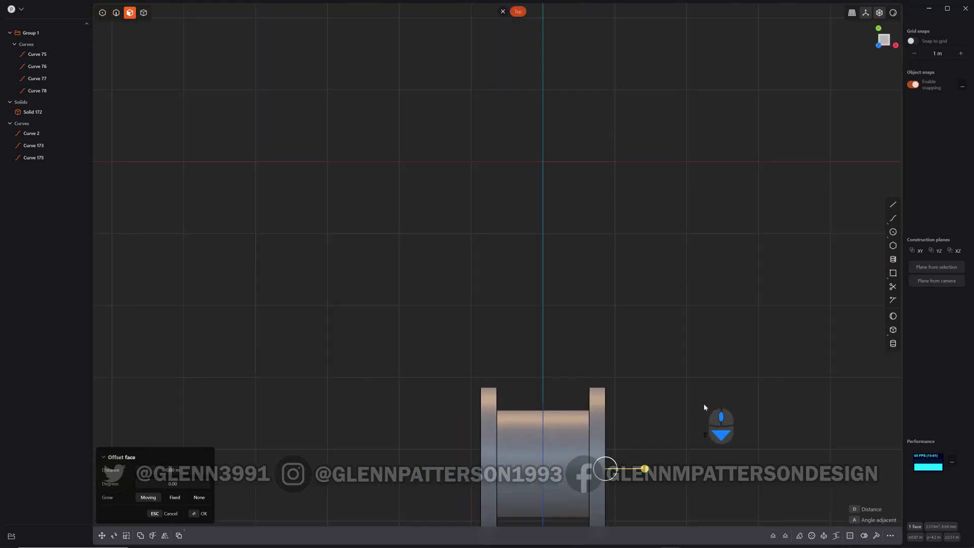
middle_click_drag(654, 420, 601, 236, "shift")
left_click_drag(597, 178, 232, 447)
key("e")
left_click(517, 296, "ctrl")
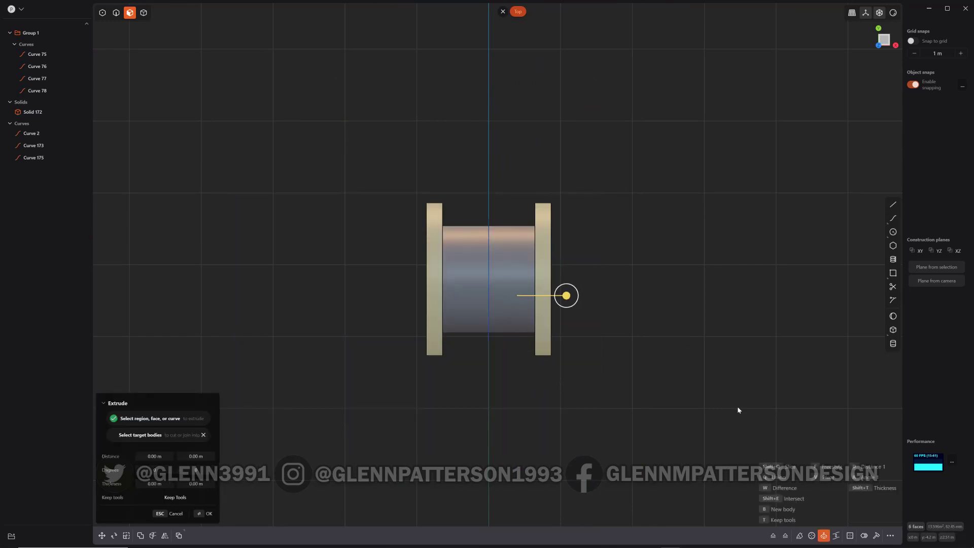
Remove the track profile and circle regions from the selection, and leave Extrude with only the flange faces selected.
middle_click_drag(737, 406, 669, 321)
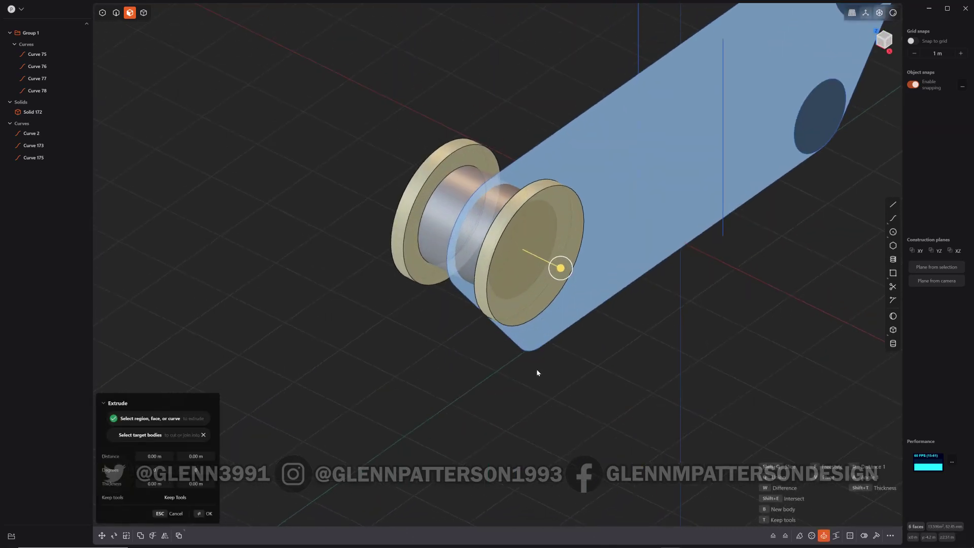
key("v")
left_click(549, 139, "shift")
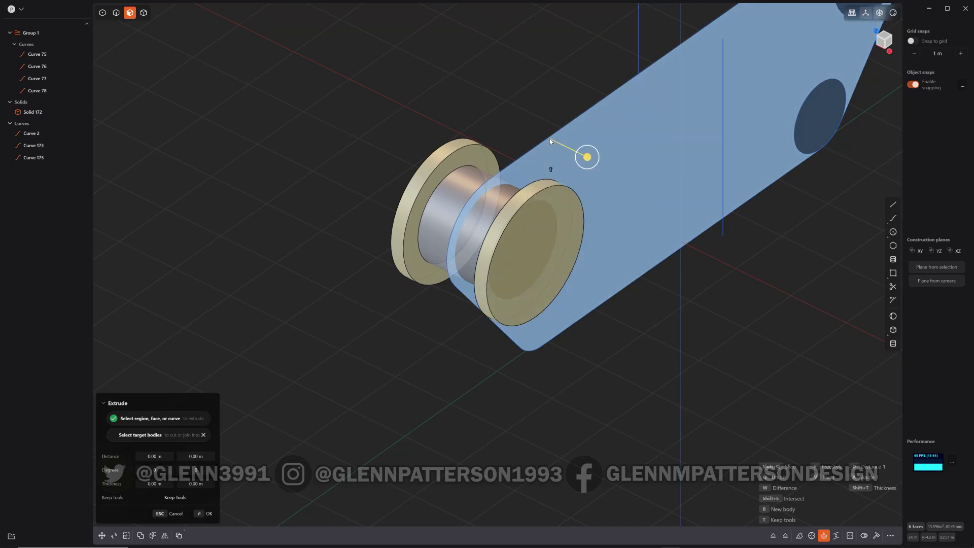
left_click(617, 130)
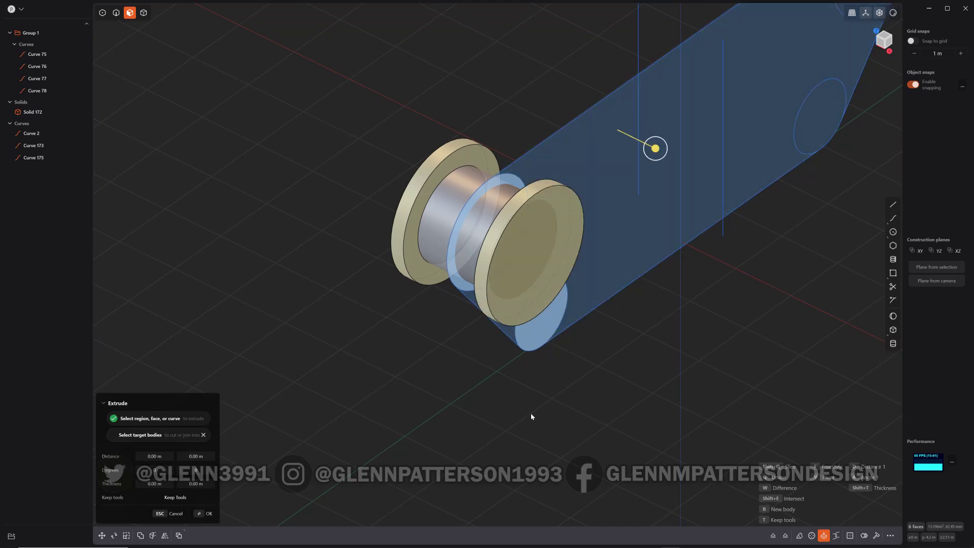
left_click(455, 279, "ctrl")
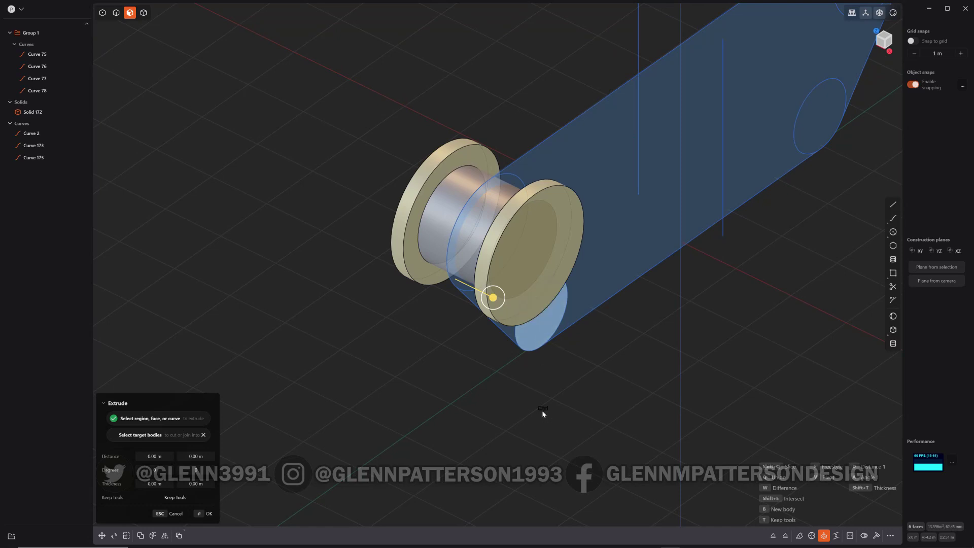
key("Escape")
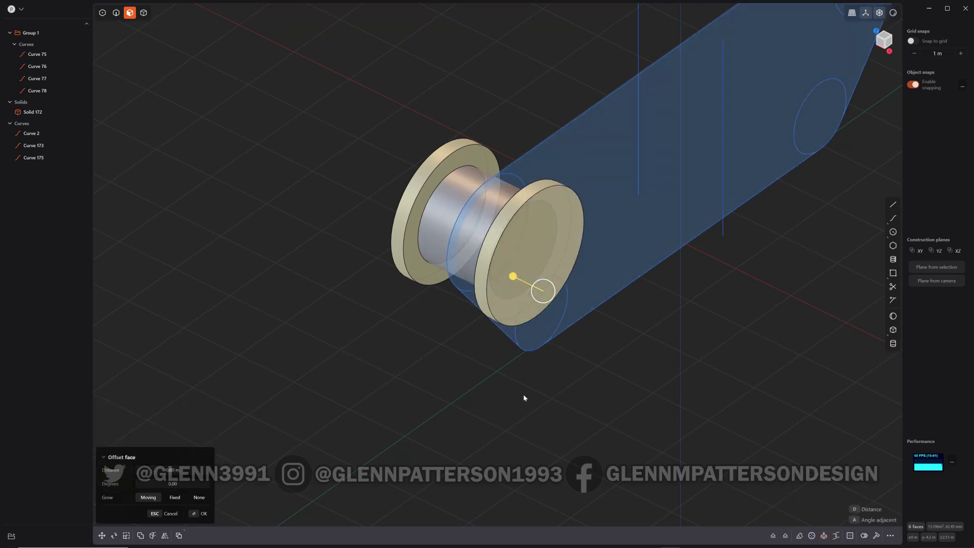
Scale the selected flange faces along the X axis by about 1.3 to spread the two flanges apart.
key("s")
left_click_drag(518, 247, 528, 254)
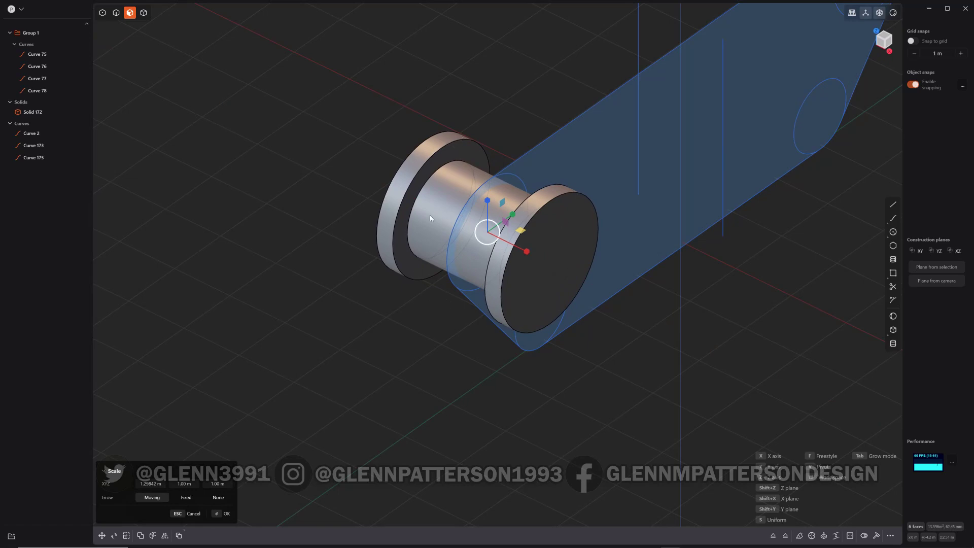
middle_click_drag(646, 461, 570, 410)
right_click(528, 448)
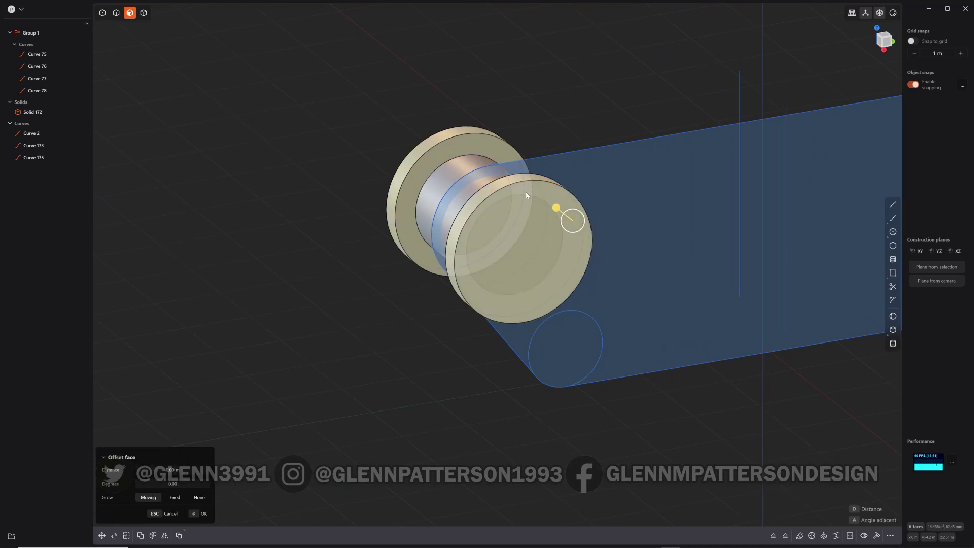
Inset the wheel's front end face and push the inner disc through the wheel to cut a central bore about 0.35 m in radius.
left_click(528, 251)
middle_click_drag(520, 262, 538, 269)
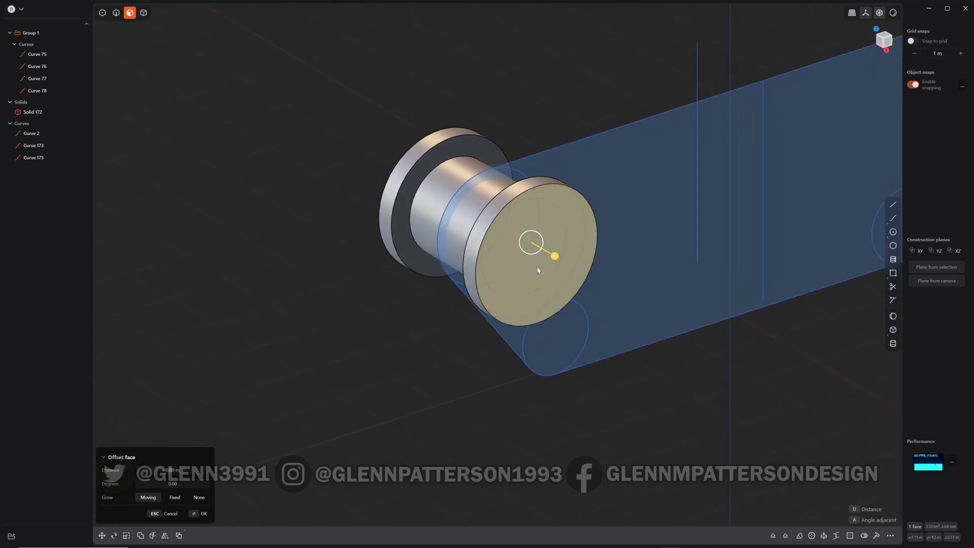
key("o")
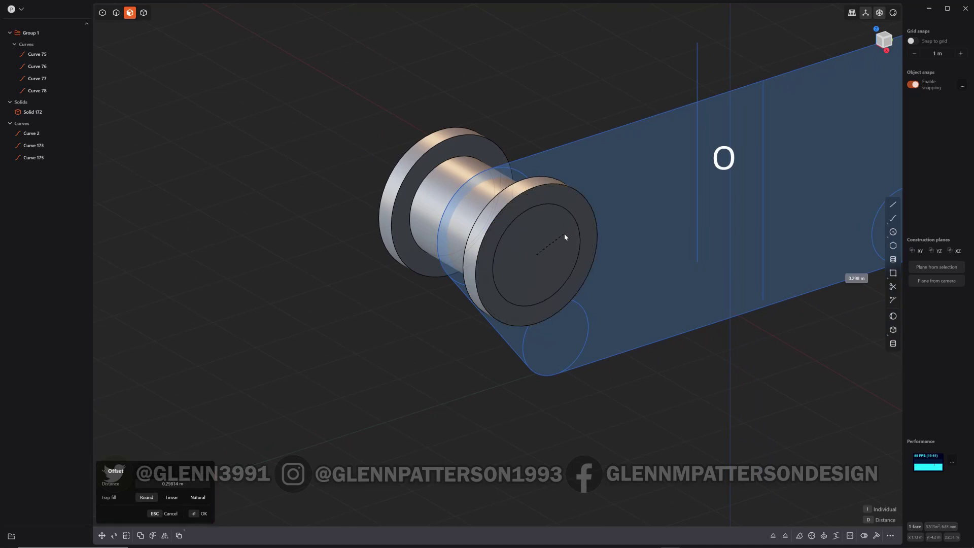
left_click(581, 213)
left_click(540, 259)
left_click_drag(564, 270, 537, 259)
left_click(557, 250)
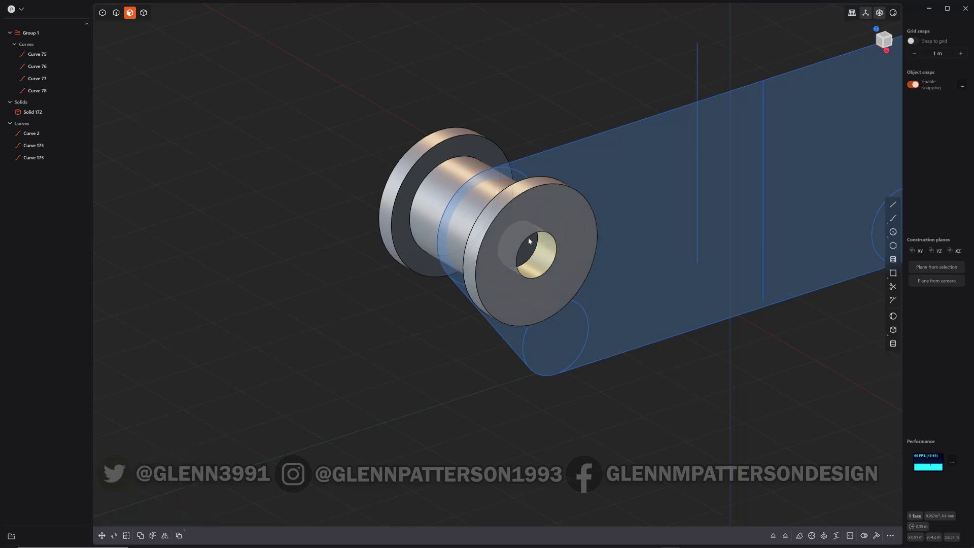
Cut a wide chamfer on the bore's edge at the front end face of the wheel.
left_click(548, 234)
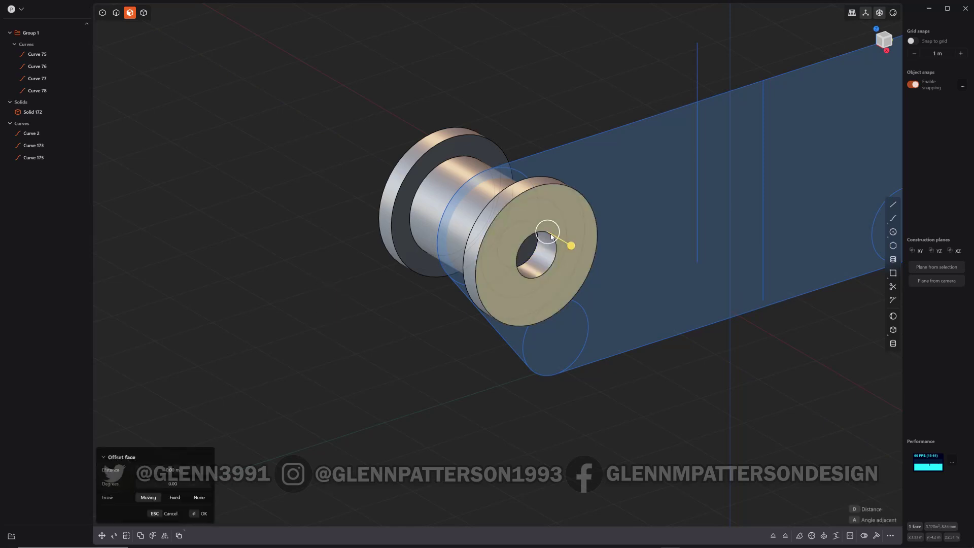
key("5")
left_click(539, 236)
key("f")
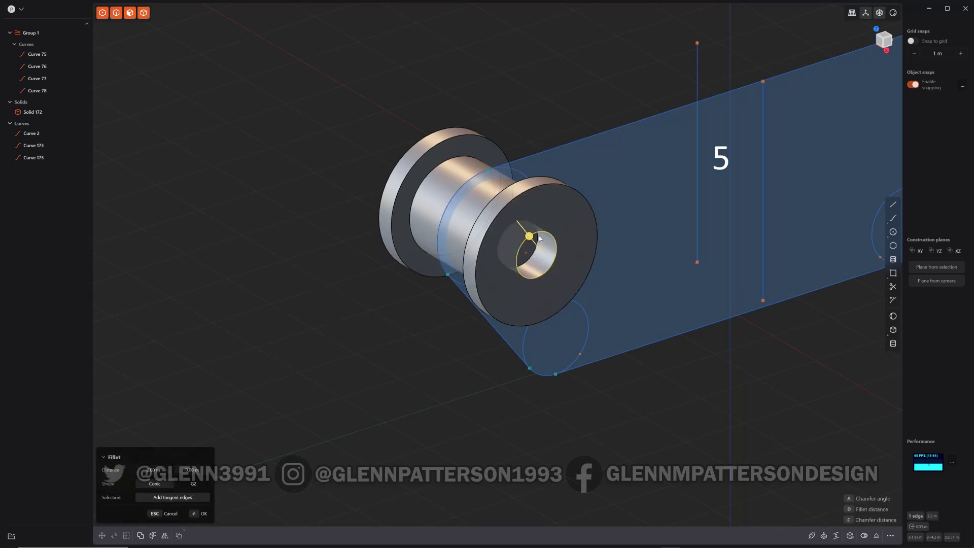
left_click_drag(529, 236, 526, 216)
key("Return")
middle_click_drag(382, 419, 439, 430)
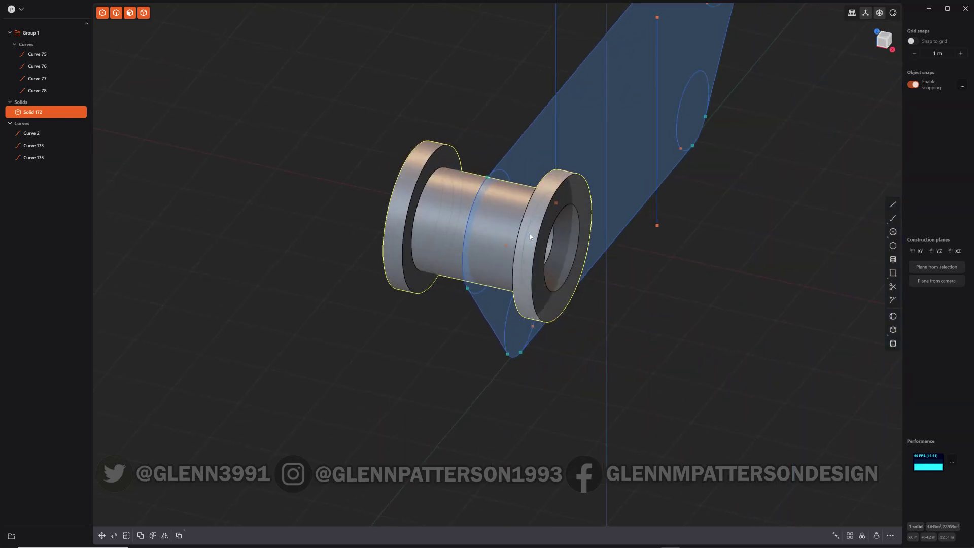
Offset the outer rim faces of both flanges slightly outward.
left_click(529, 233)
left_click(393, 217)
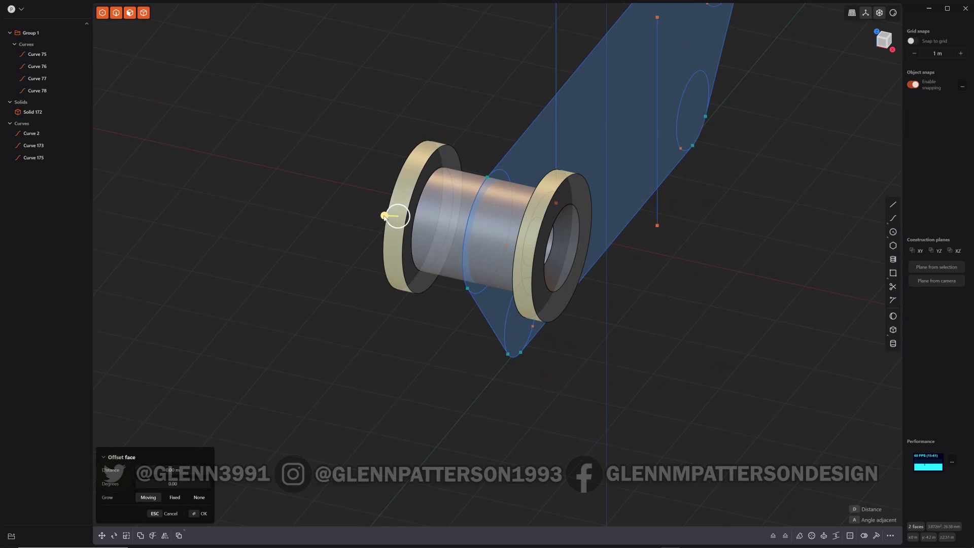
left_click_drag(384, 217, 382, 216)
middle_click_drag(438, 391, 354, 440)
middle_click_drag(641, 86, 832, 81)
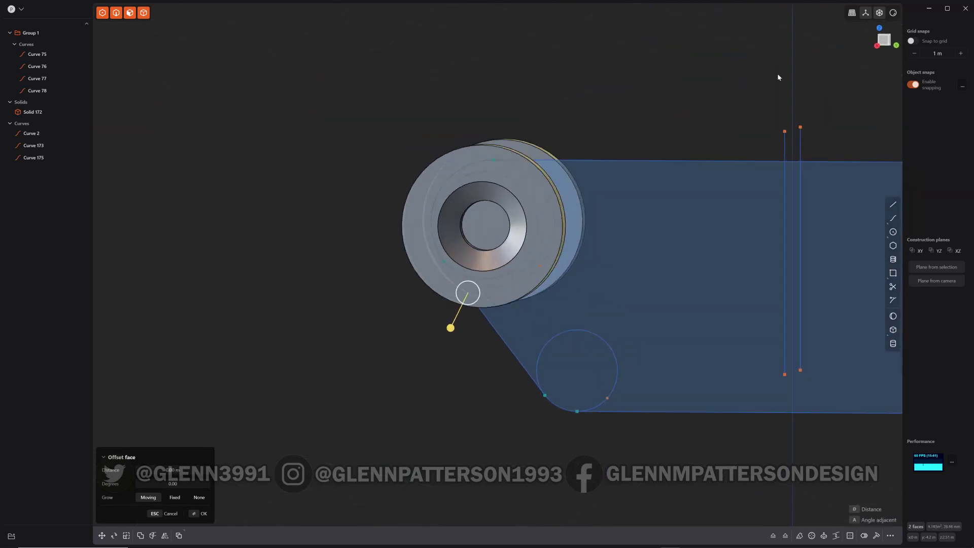
In the right view, draw a small center rectangle centred on the track path's endpoint at the top of the wheel circle.
left_click(886, 42)
scroll(508, 170, "up", 6)
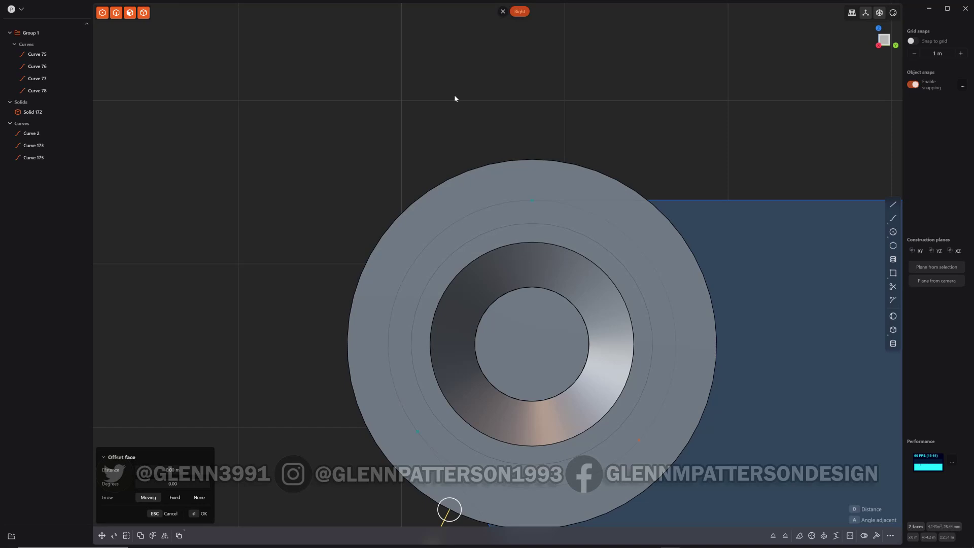
left_click(894, 273)
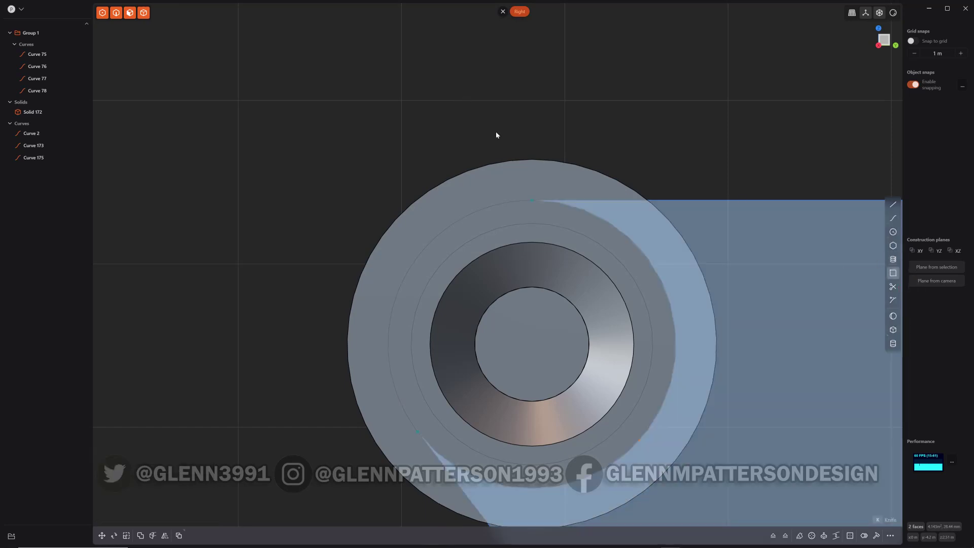
left_click(532, 201)
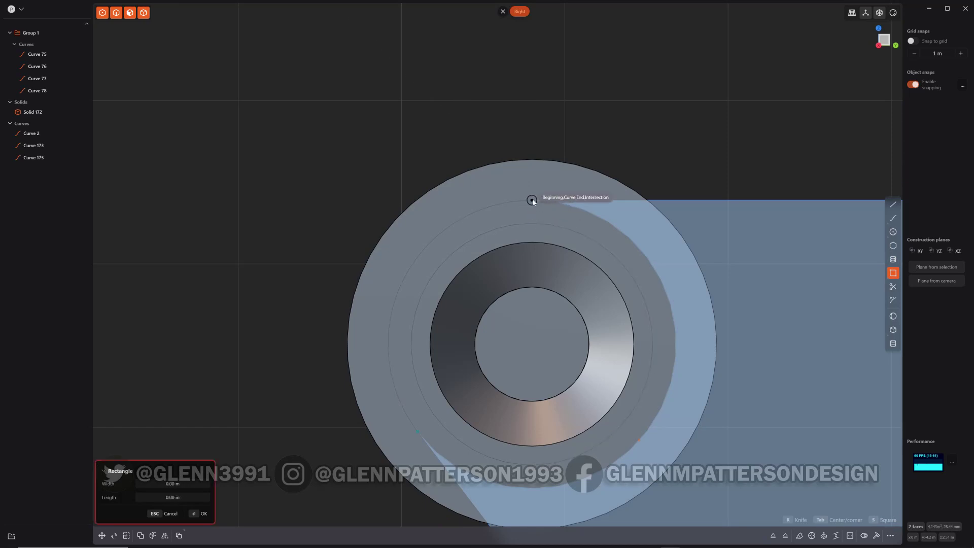
key("Tab")
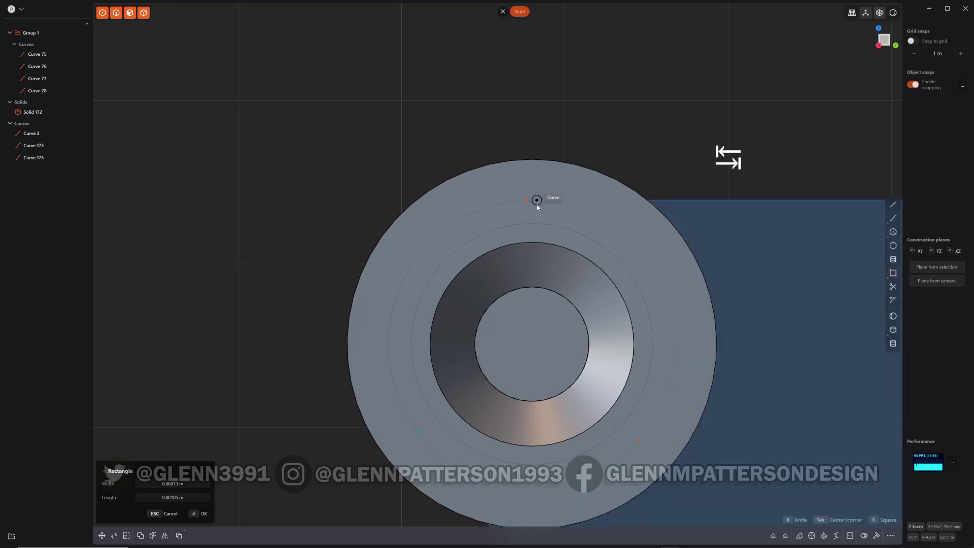
left_click(498, 228)
key("Return")
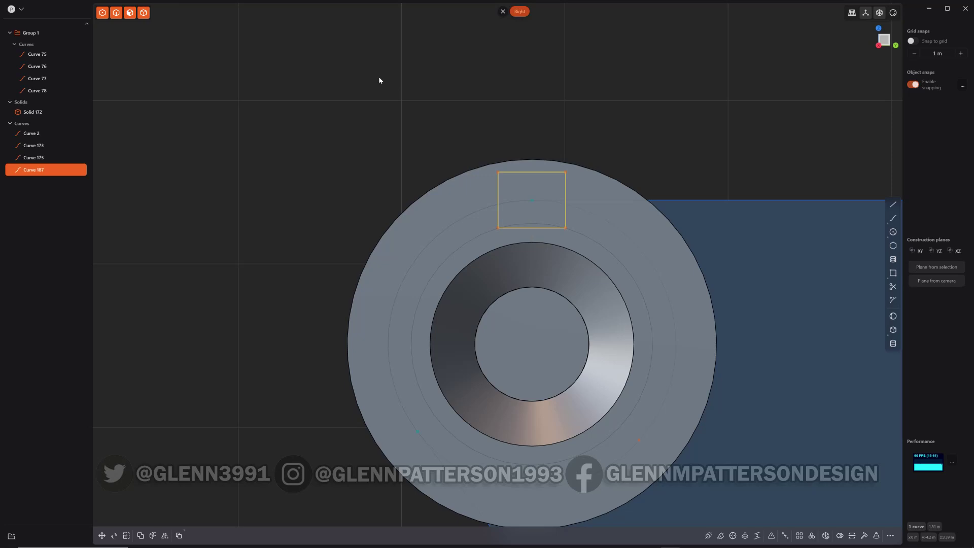
Move the rectangle's two upper vertices up along Z by about 0.27 m, beyond the flange rim.
key("1")
left_click(608, 142)
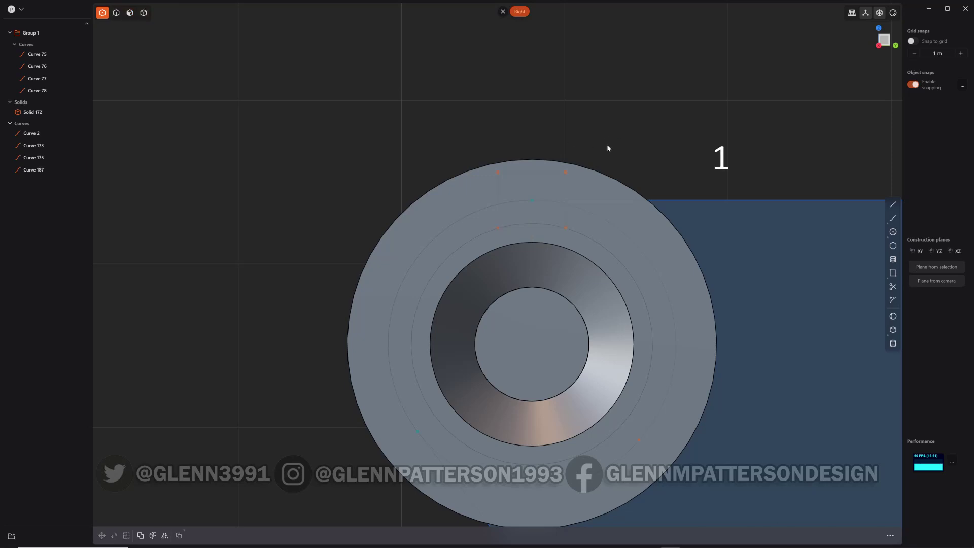
left_click_drag(610, 135, 467, 200)
key("g")
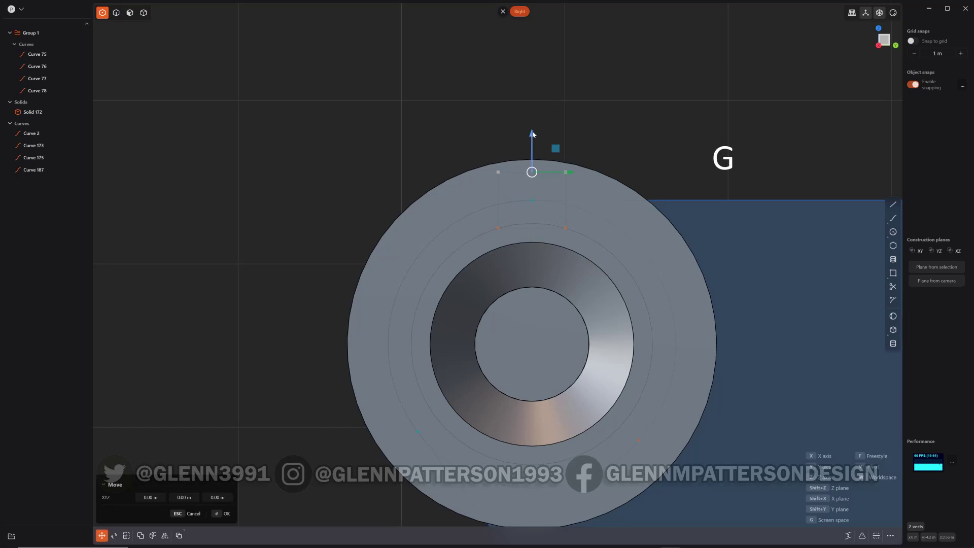
left_click_drag(533, 134, 532, 90)
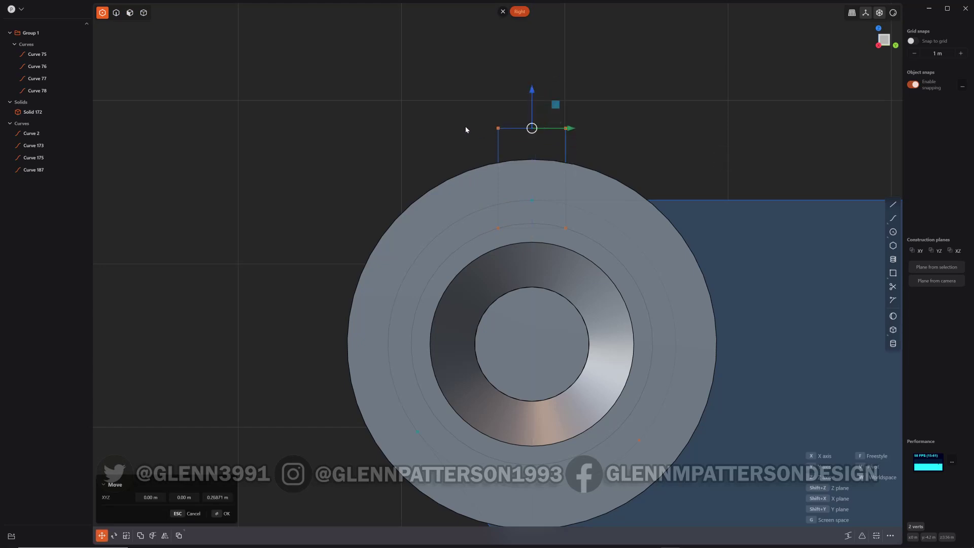
Scale the two upper vertices along Y by about 1.85 to widen the top into a trapezoid.
key("s")
left_click_drag(571, 128, 610, 132)
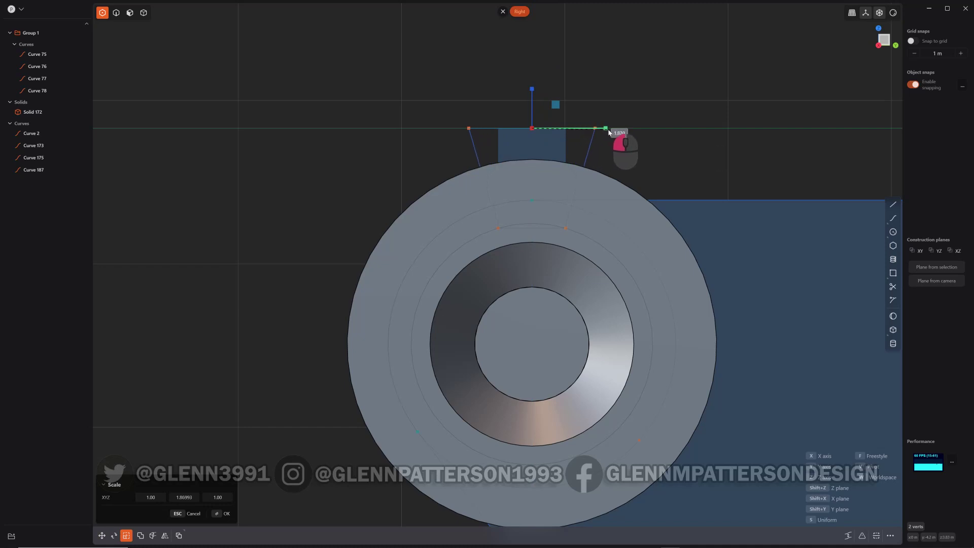
left_click_drag(608, 132, 607, 133)
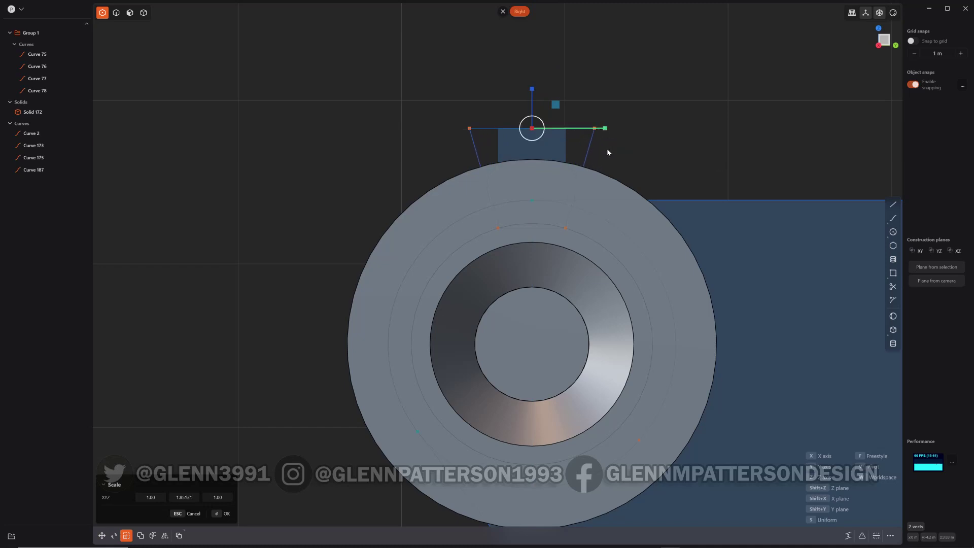
right_click(628, 155)
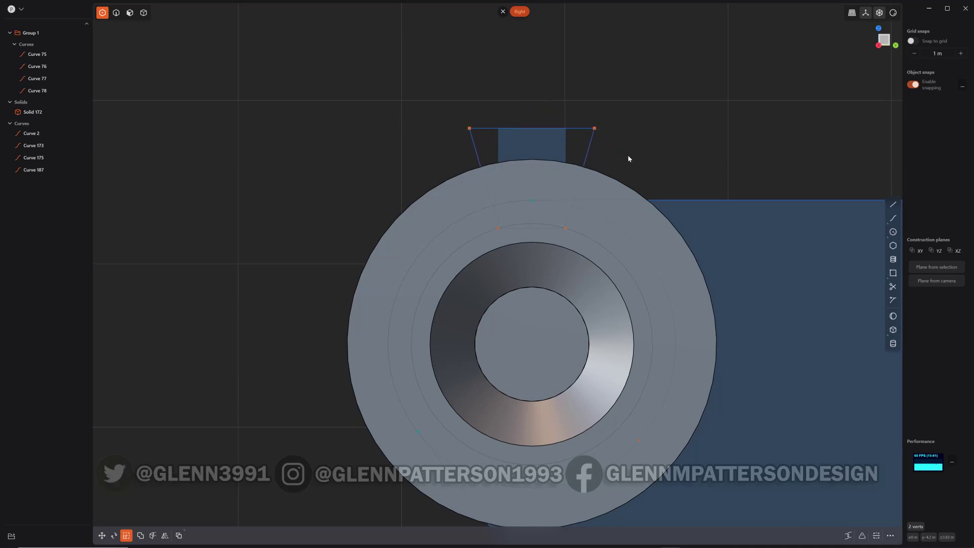
Move the trapezoid's two lower vertices up along Z by about 0.096 m and deselect them.
left_click(566, 228, "shift")
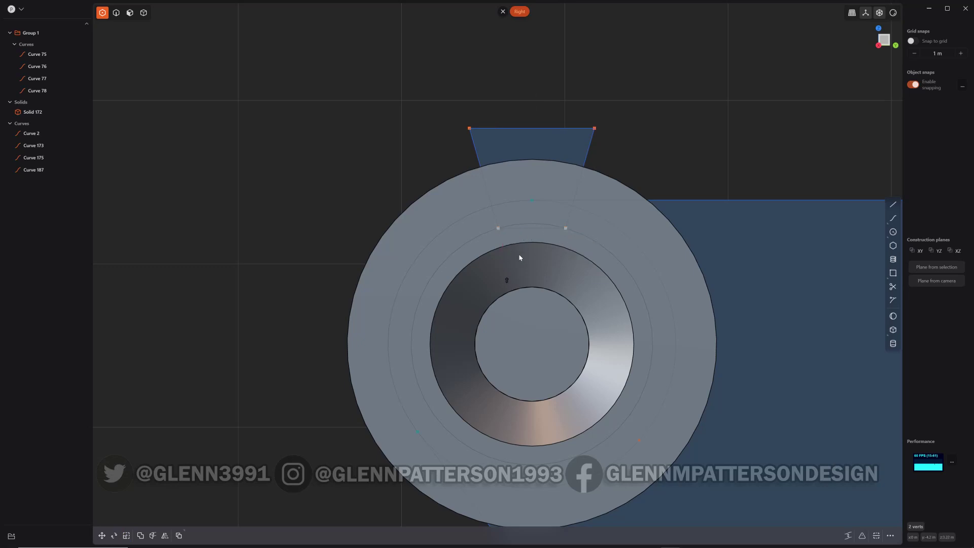
key("g")
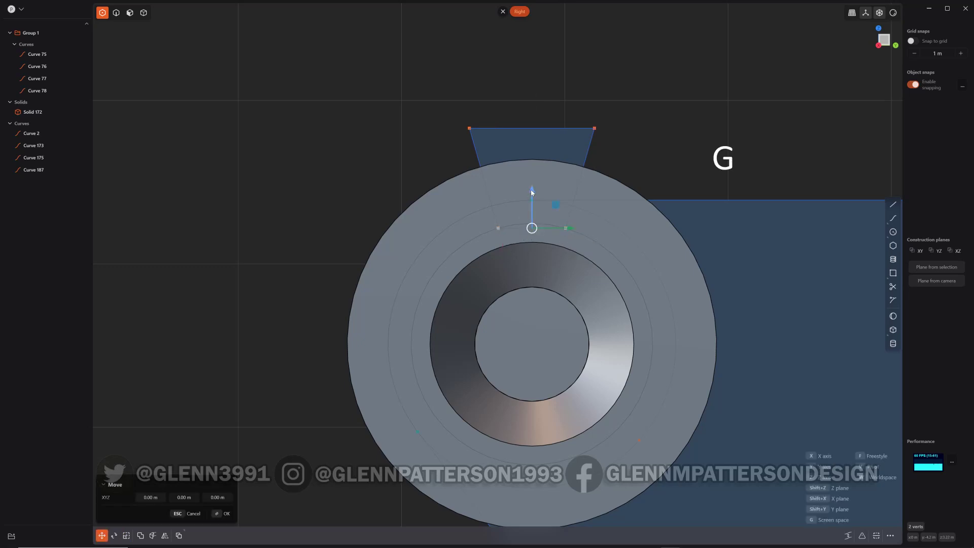
left_click_drag(530, 189, 531, 173)
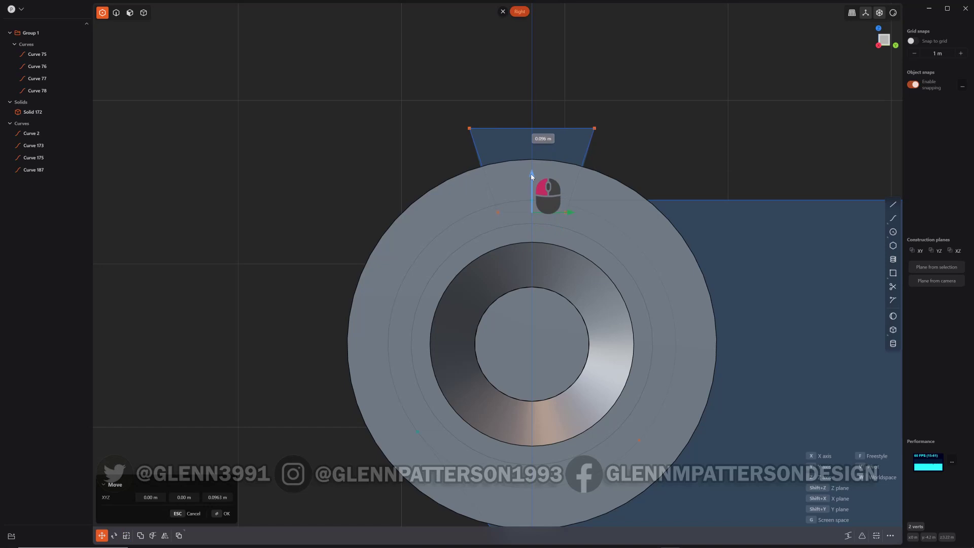
right_click(637, 150)
middle_click_drag(723, 126, 625, 116)
left_click(453, 31)
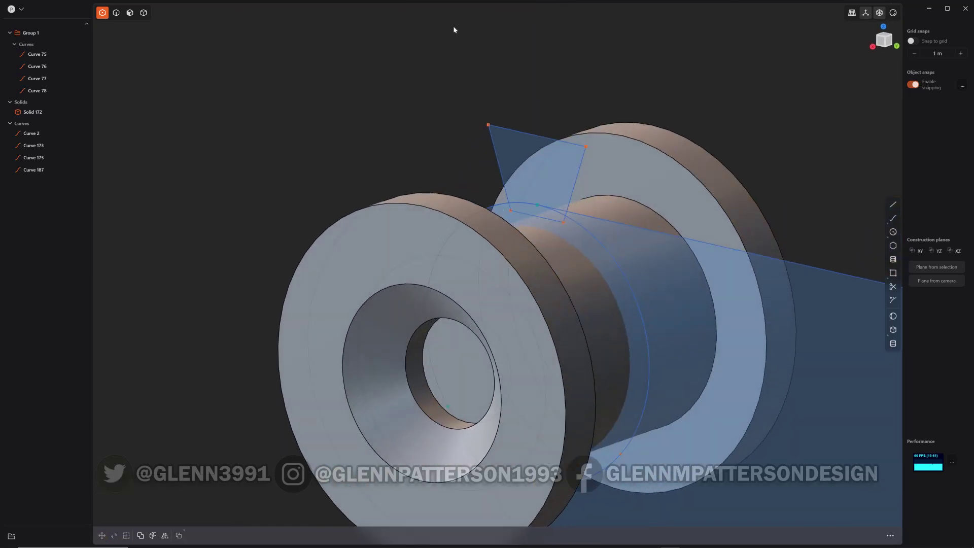
scroll(409, 39, "down", 5)
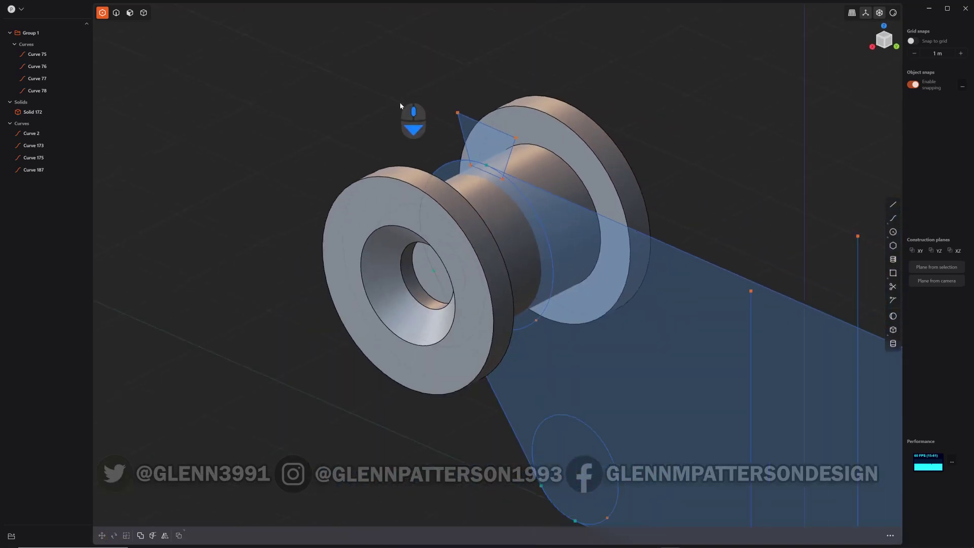
Enable all selection types and select the trapezoid curve at the wheel's upper rim.
middle_click_drag(262, 246, 282, 233)
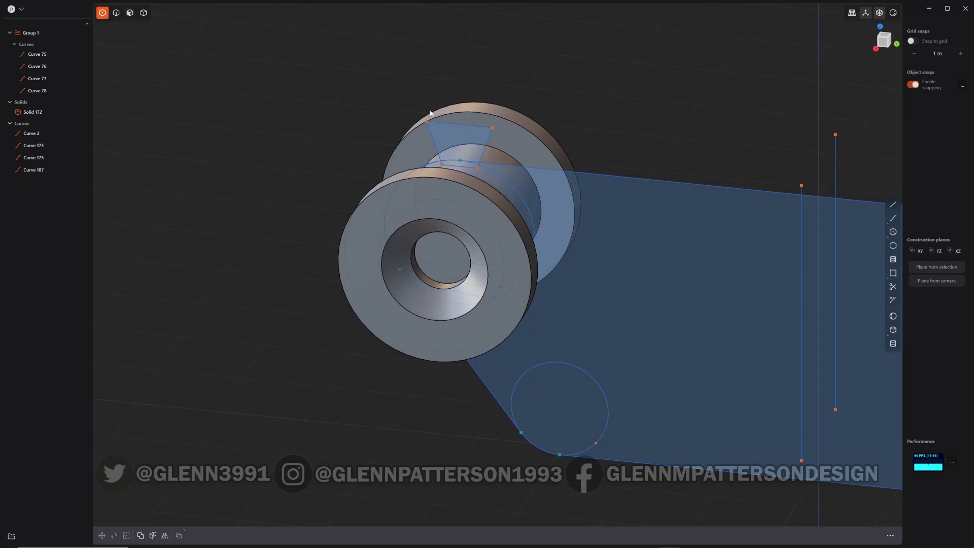
key("5")
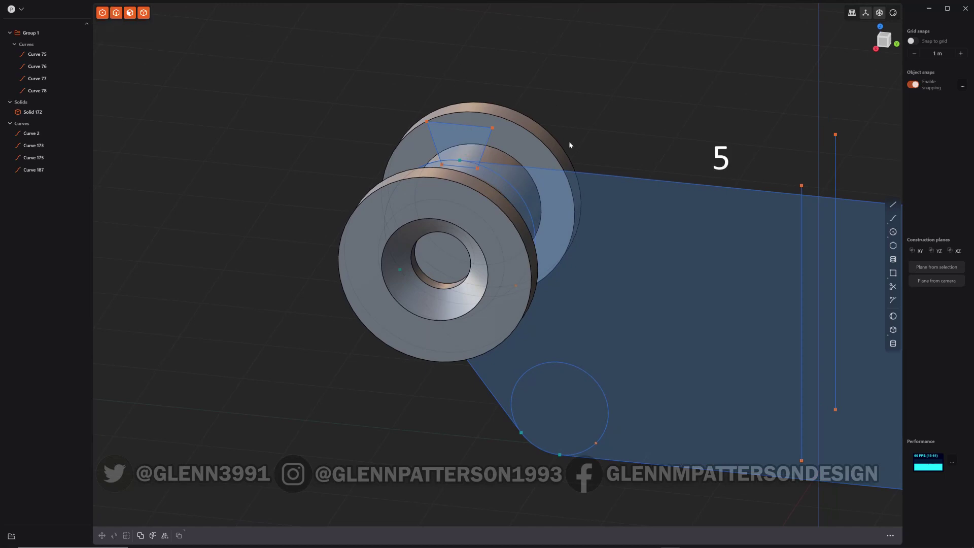
left_click(474, 126)
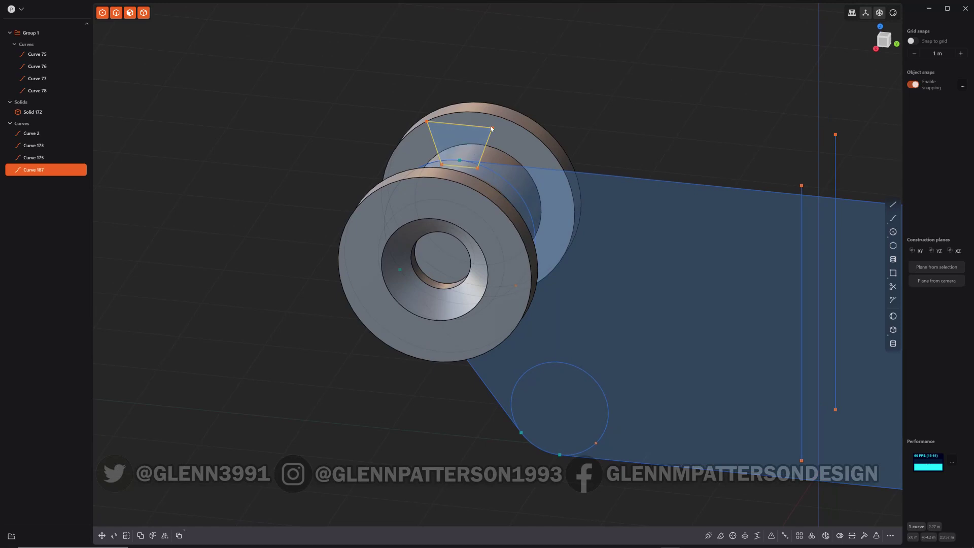
left_click(811, 535)
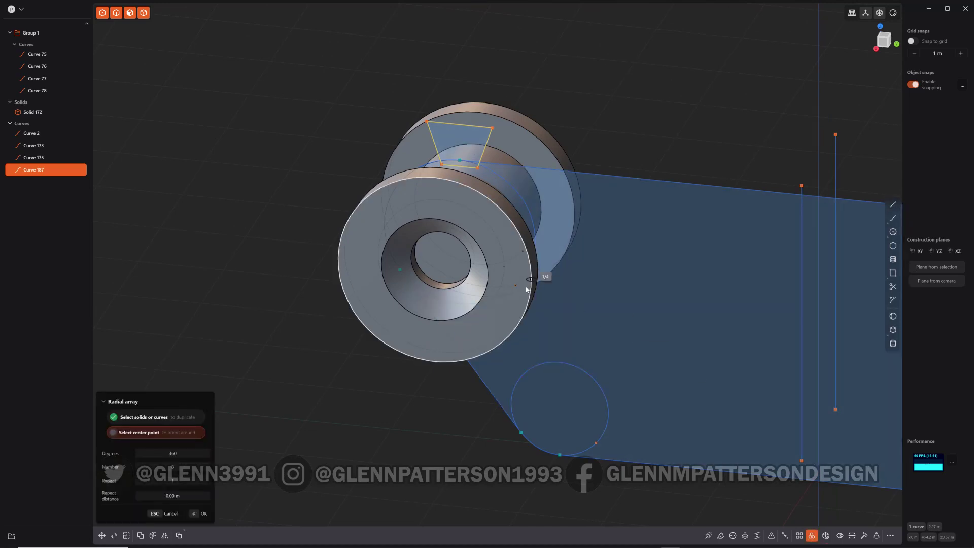
left_click(437, 271)
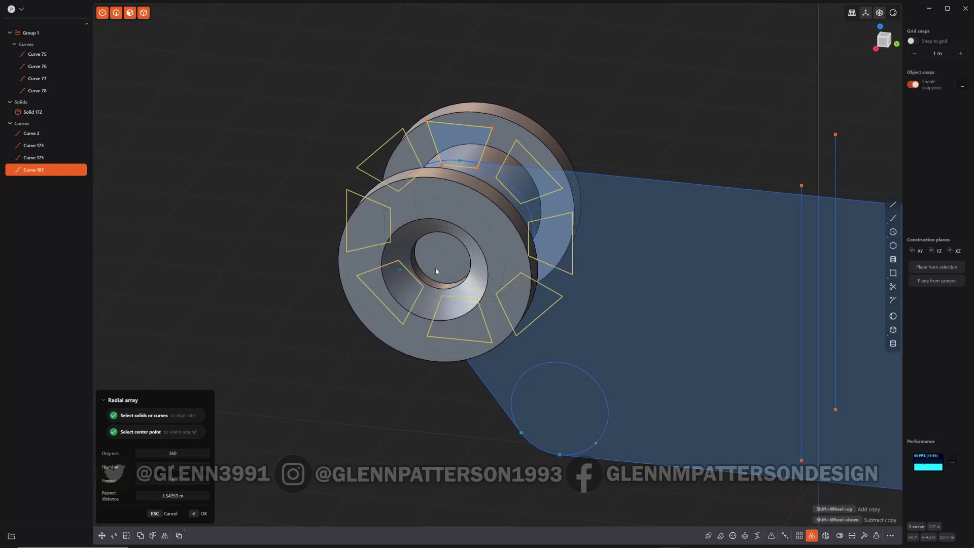
scroll(436, 271, "down", 2, "shift")
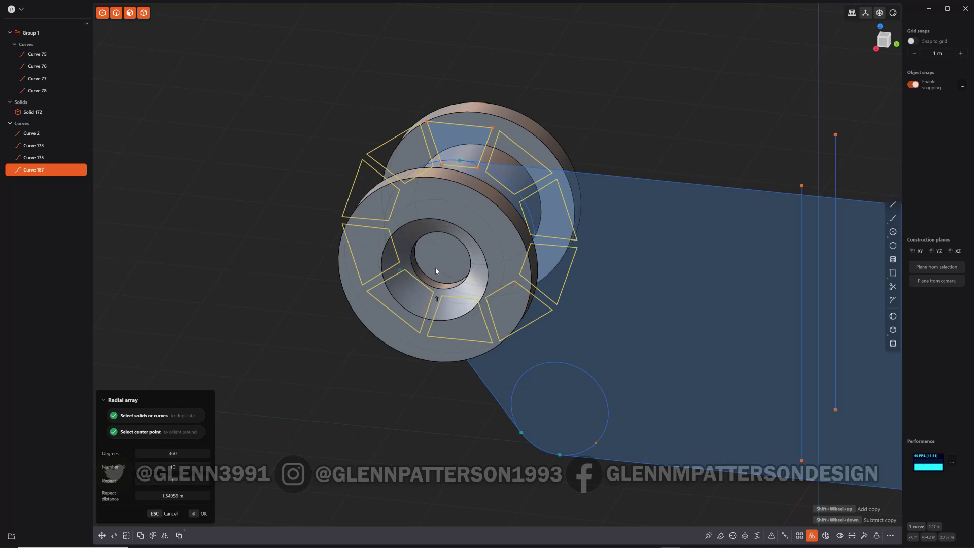
middle_click_drag(436, 271, 446, 254)
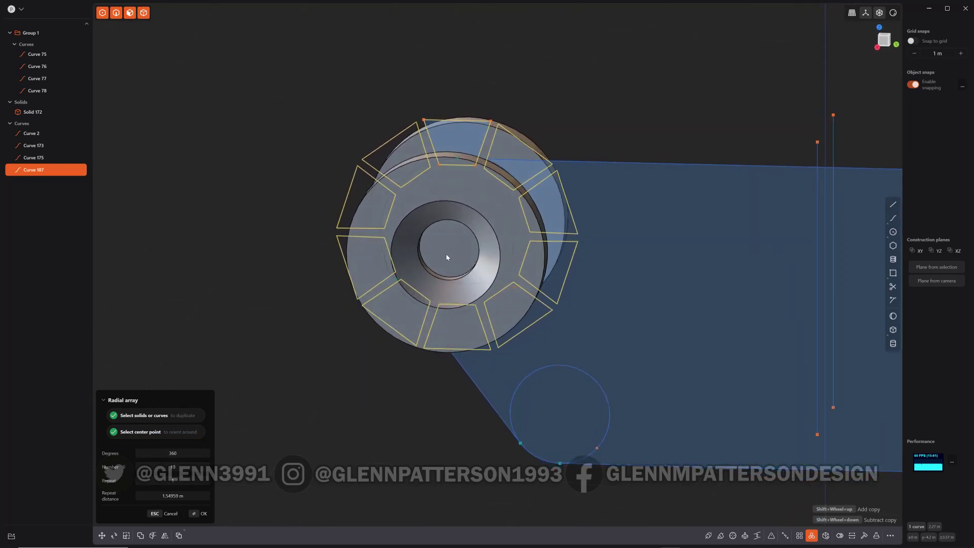
key("Escape")
Scale the trapezoid curve down along Y so the tooth gap profile becomes narrower.
key("s")
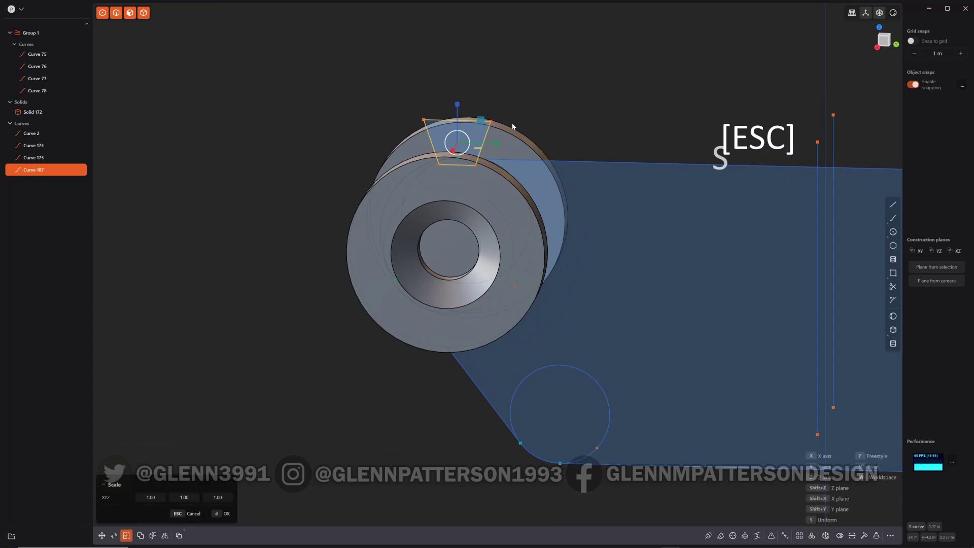
left_click_drag(510, 144, 486, 146)
mouse_move(659, 93)
middle_mouse_down()
mouse_move(637, 95)
mouse_move(652, 102)
middle_mouse_up()
key("Return")
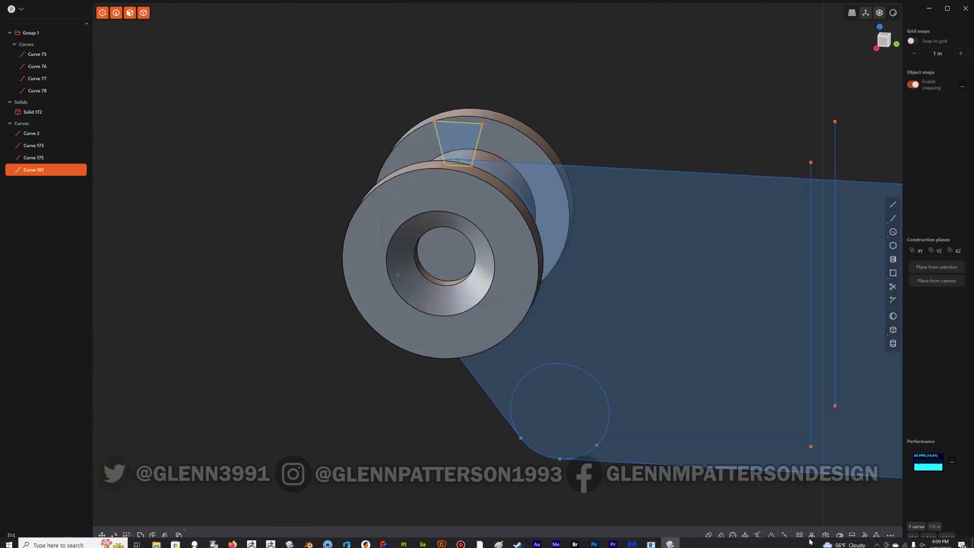
Create a 360-degree radial array of the trapezoid around the wheel's centre with 10 instances.
left_click(811, 534)
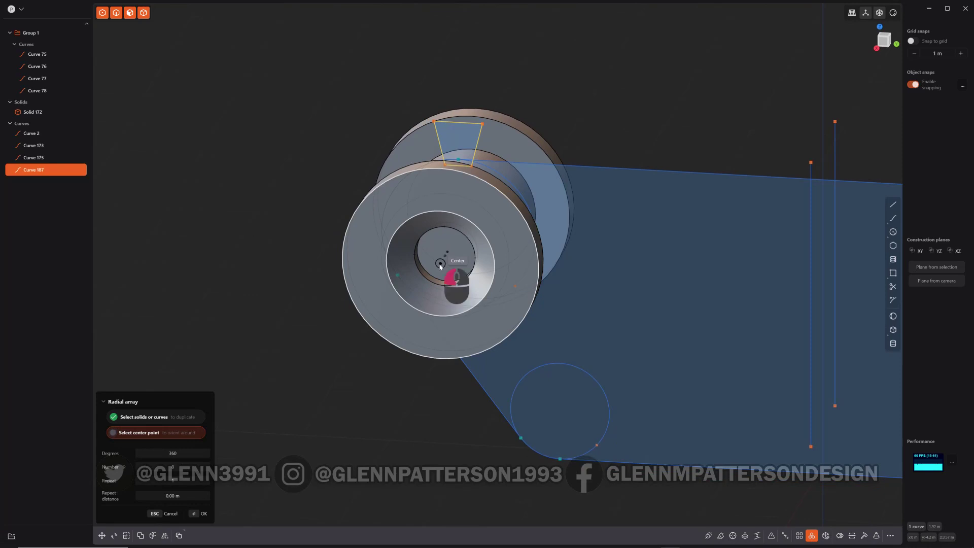
left_click(440, 264)
scroll(434, 267, "down", 2, "shift")
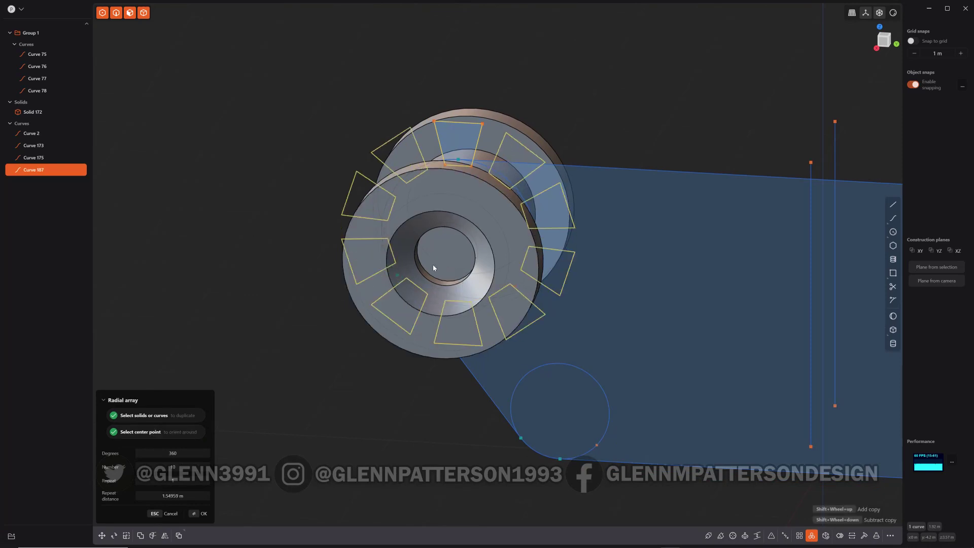
key("Return")
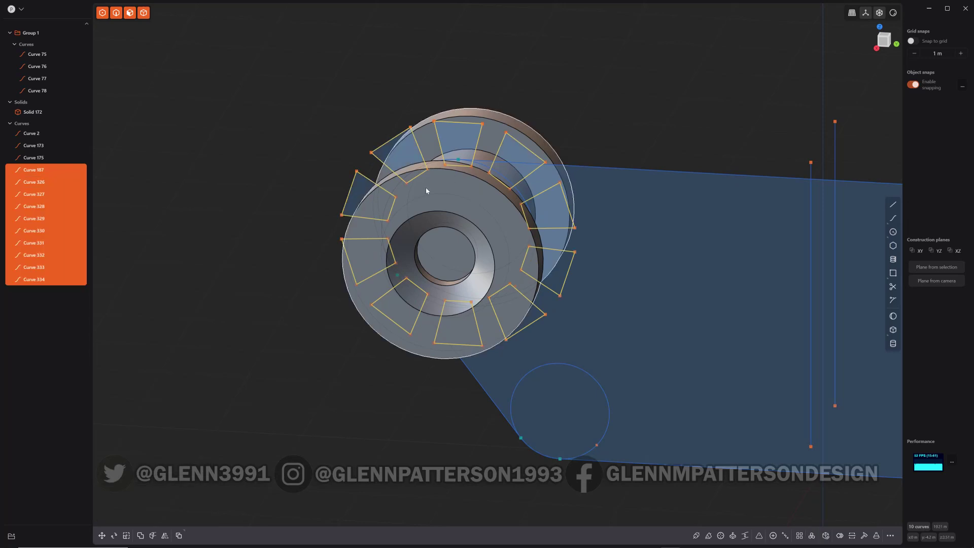
Cut the wheel solid with the ten trapezoid curves and delete the cut-out pieces together with the curves.
key("c")
left_click(362, 307)
key("Return")
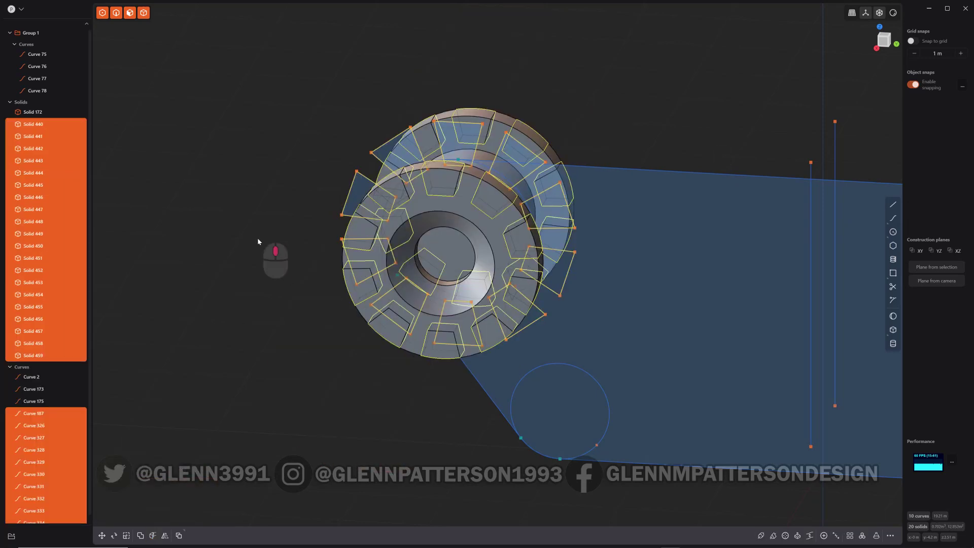
middle_click_drag(252, 243, 224, 244)
key("ctrl")
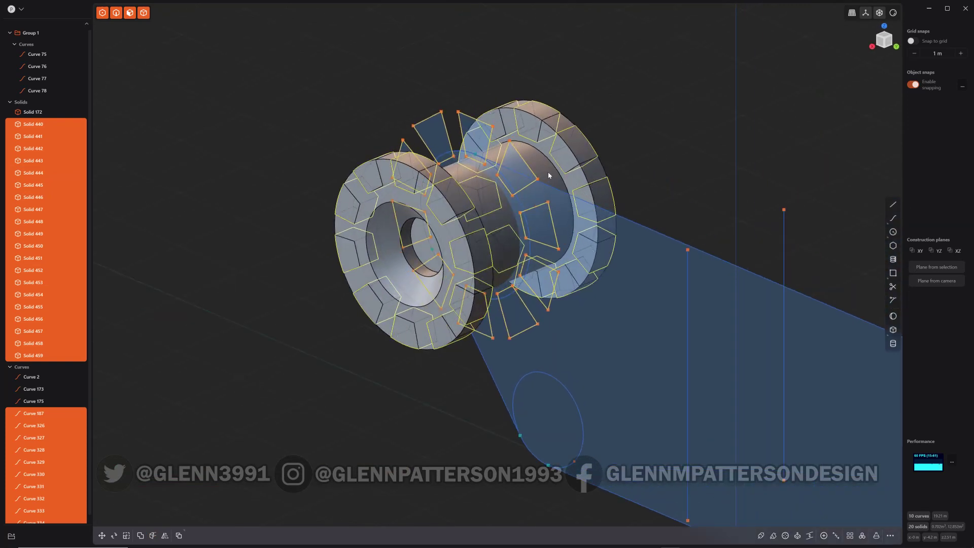
key("x")
Fillet the tooth edges of both flanges with a distance of about 0.047 m and deselect the wheel.
middle_click_drag(269, 344, 611, 372)
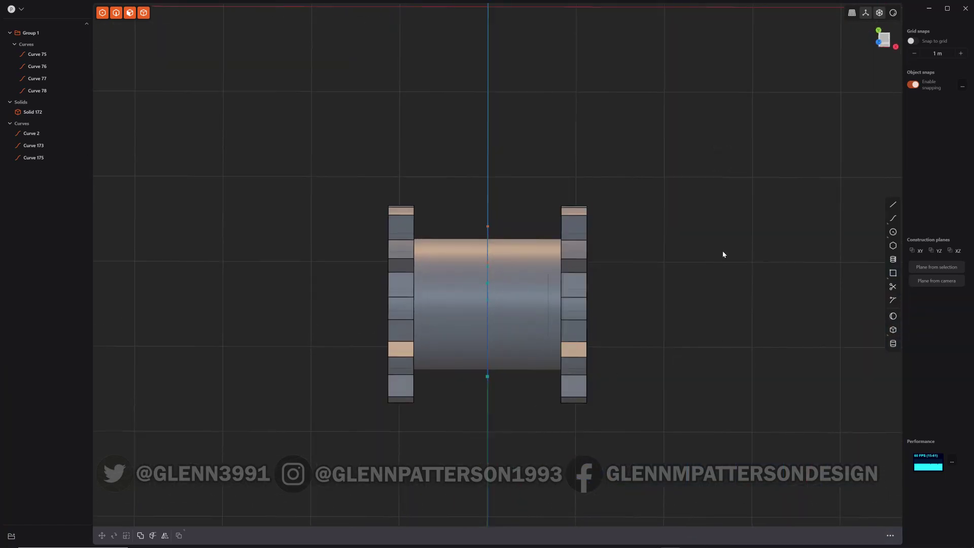
left_click(887, 39)
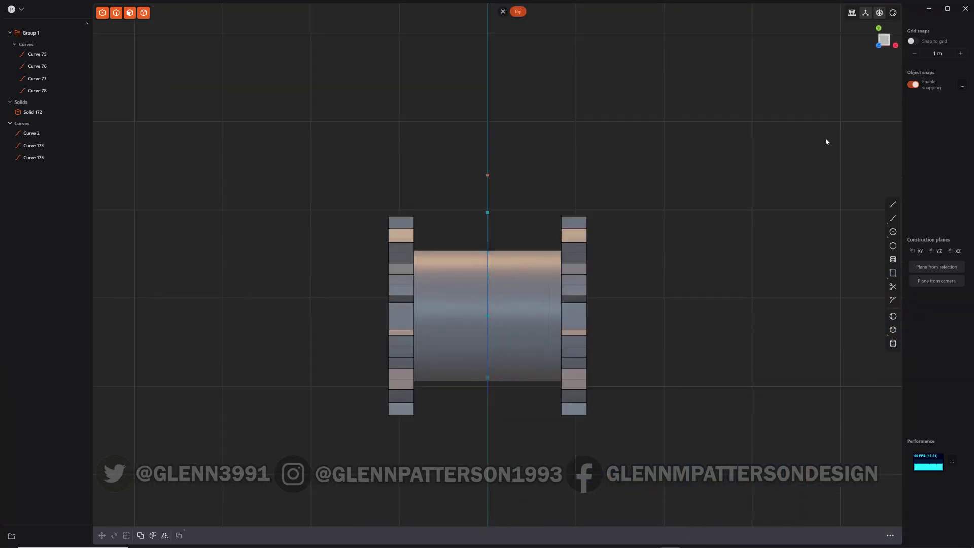
key("ctrl")
left_click_drag(578, 178, 569, 438)
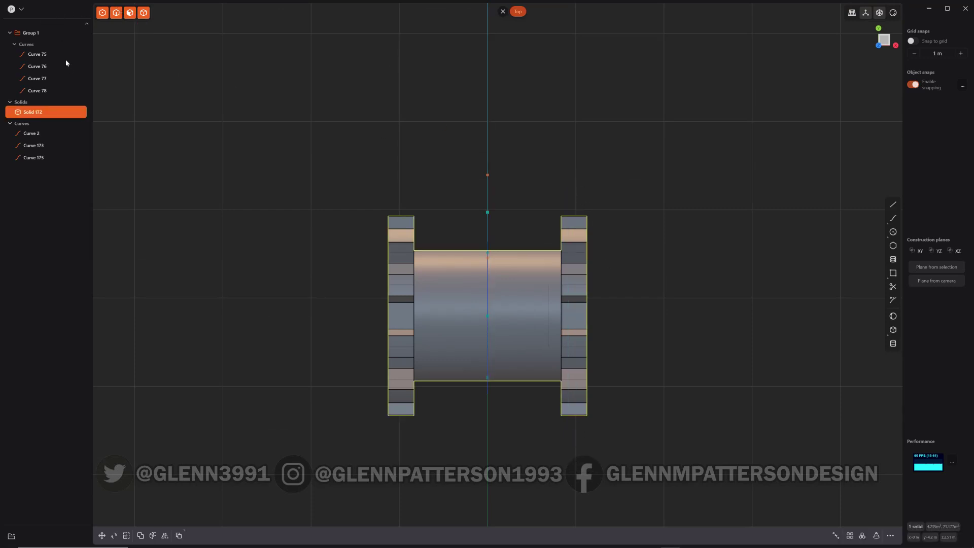
left_click(607, 125)
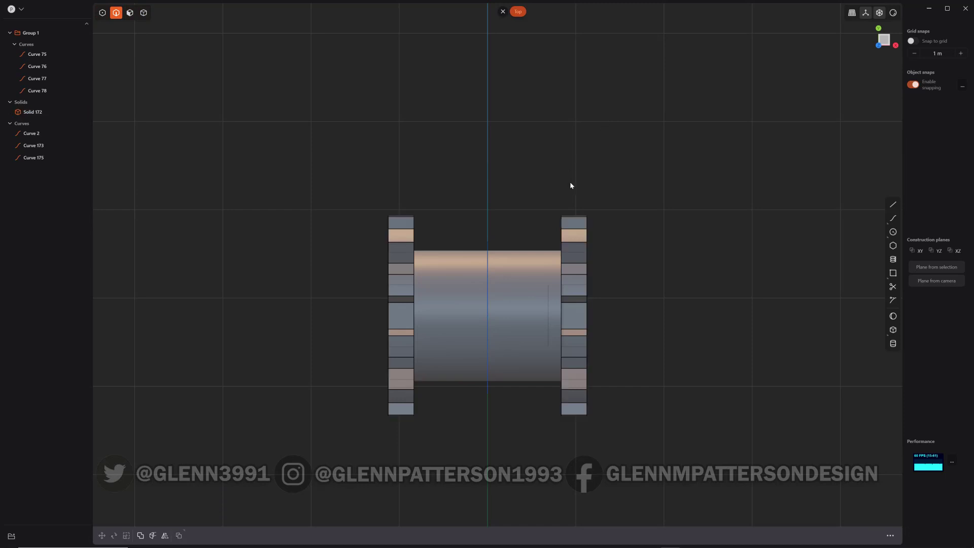
left_click_drag(582, 175, 570, 439)
key("f")
left_click_drag(404, 170, 401, 421)
middle_click_drag(745, 350, 428, 105)
left_click_drag(470, 147, 470, 146)
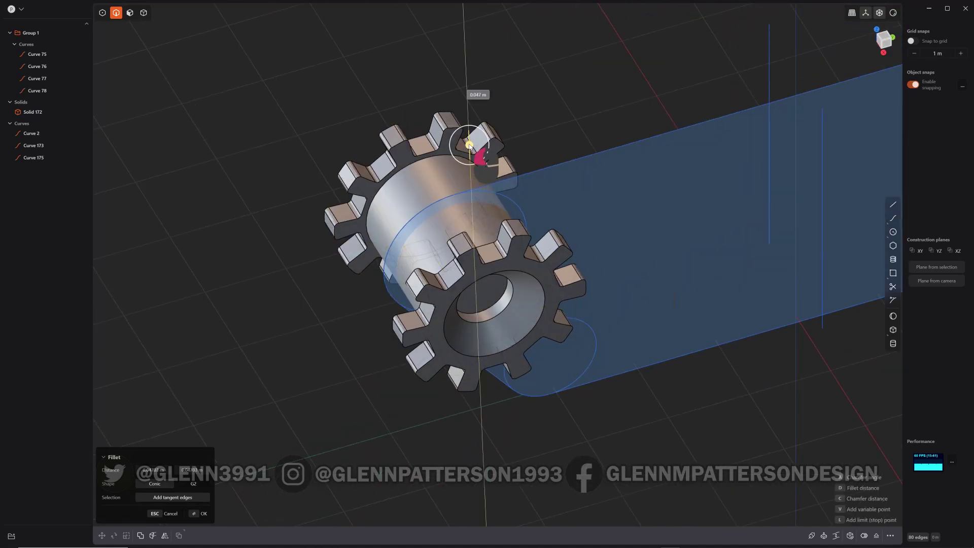
key("Return")
middle_click_drag(607, 106, 578, 137)
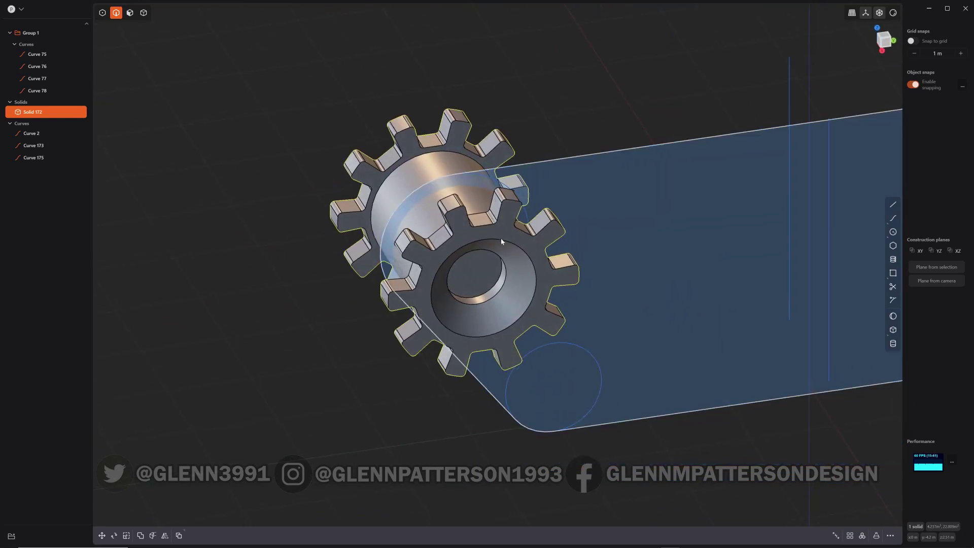
left_click(565, 104)
scroll(486, 188, "up", 5)
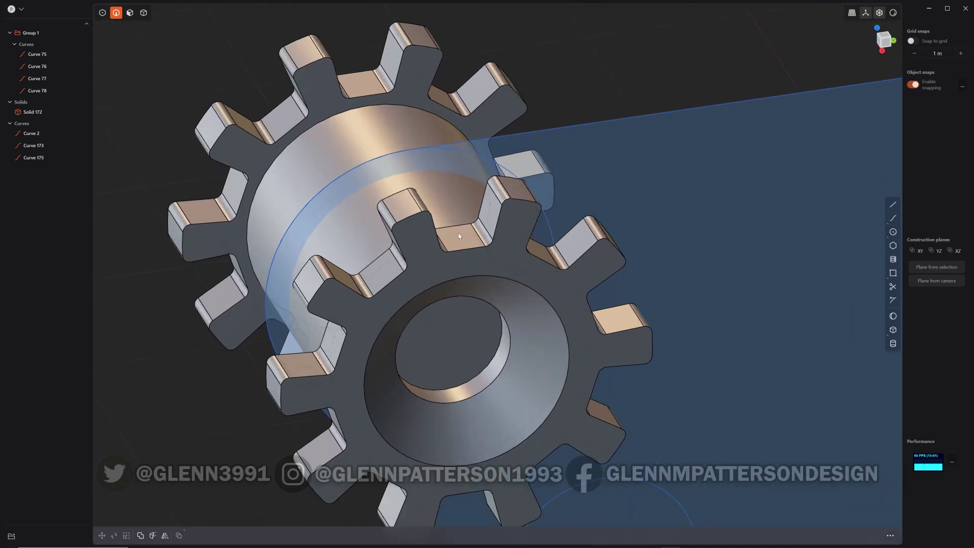
left_click(460, 236)
key("f")
key("Escape")
Duplicate the floor, fillet and side faces of one tooth gap as a sheet and disable viewport selection for the wheel solid.
left_click(880, 14)
key("5")
left_click(459, 241)
left_click(469, 242)
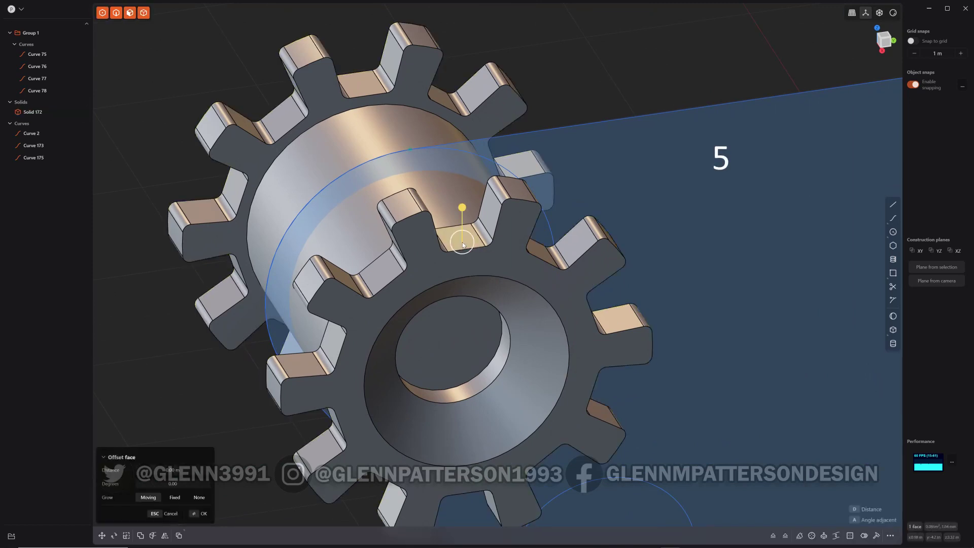
middle_click_drag(449, 239, 374, 254)
left_click(302, 215, "shift")
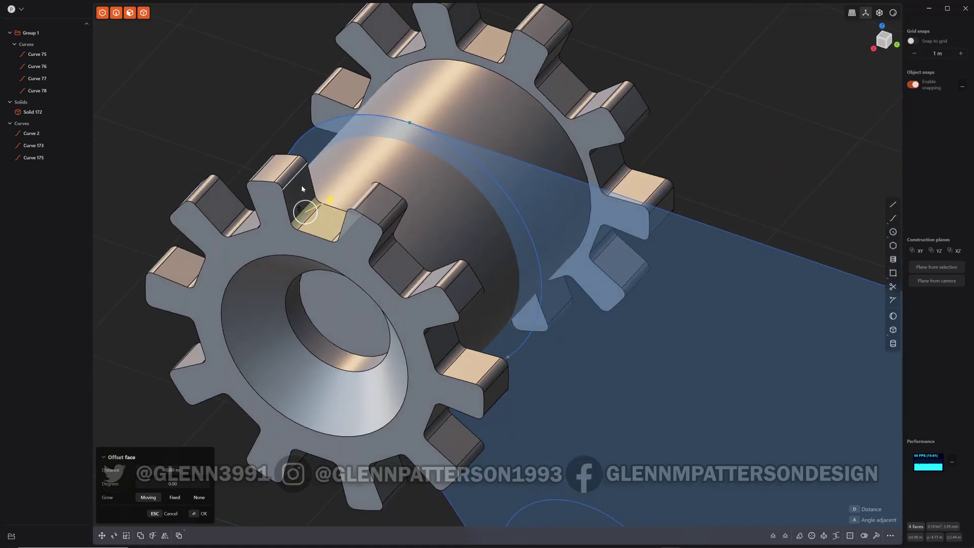
left_click(303, 188, "shift")
key("shift+d")
mouse_move(71, 136)
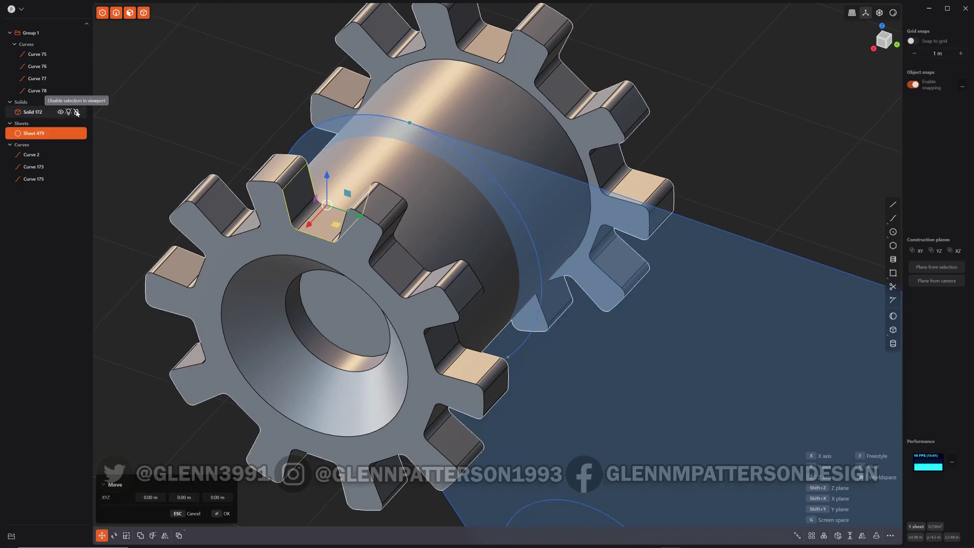
left_click(77, 112)
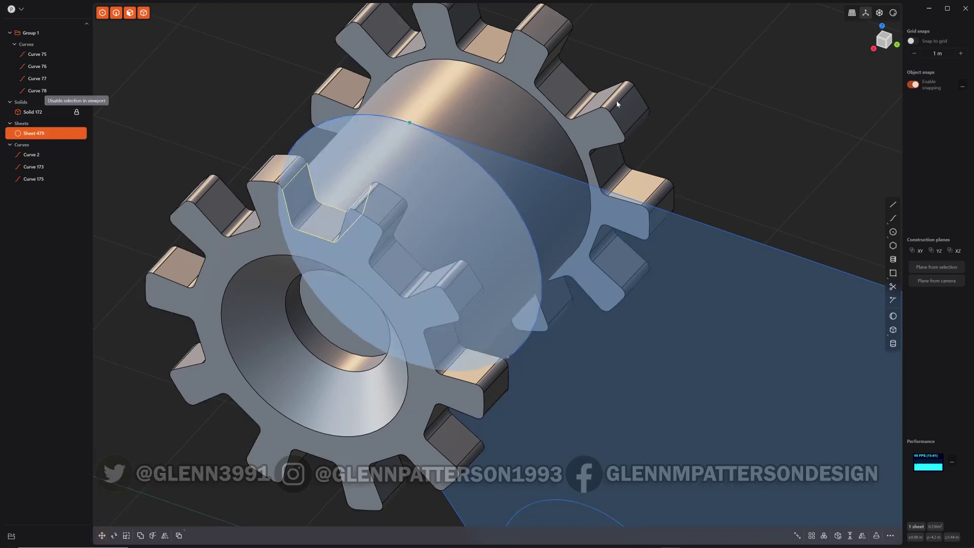
Loft a flat sheet between the two upper edges of the duplicated tooth-gap sheet and join both sheets.
left_click(290, 184)
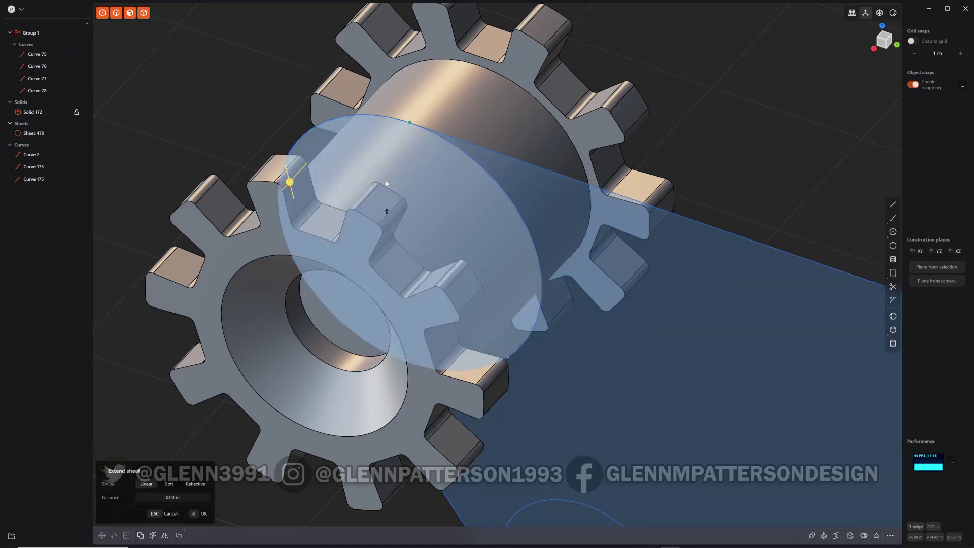
middle_click_drag(386, 208, 569, 241)
left_click(635, 239, "shift")
key("l")
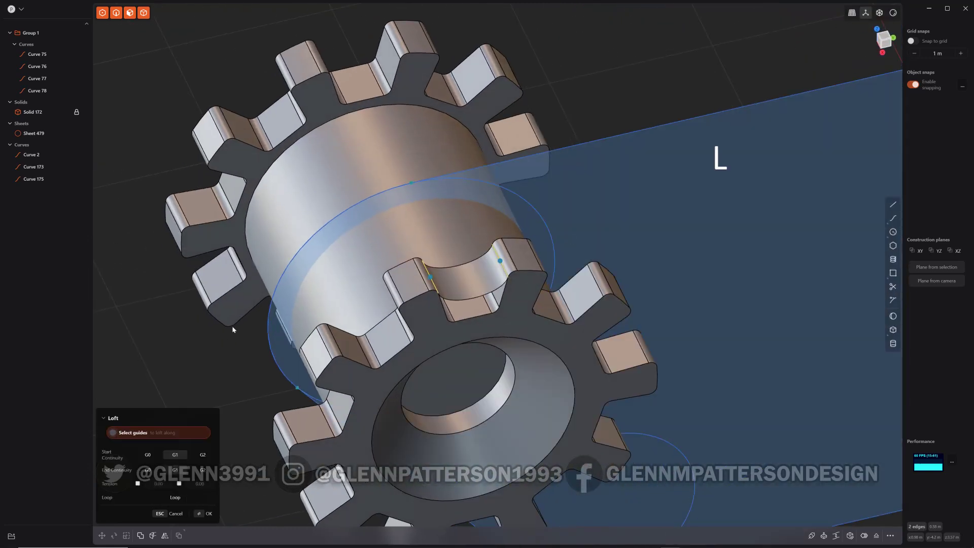
left_click(206, 514)
left_click(462, 313, "shift")
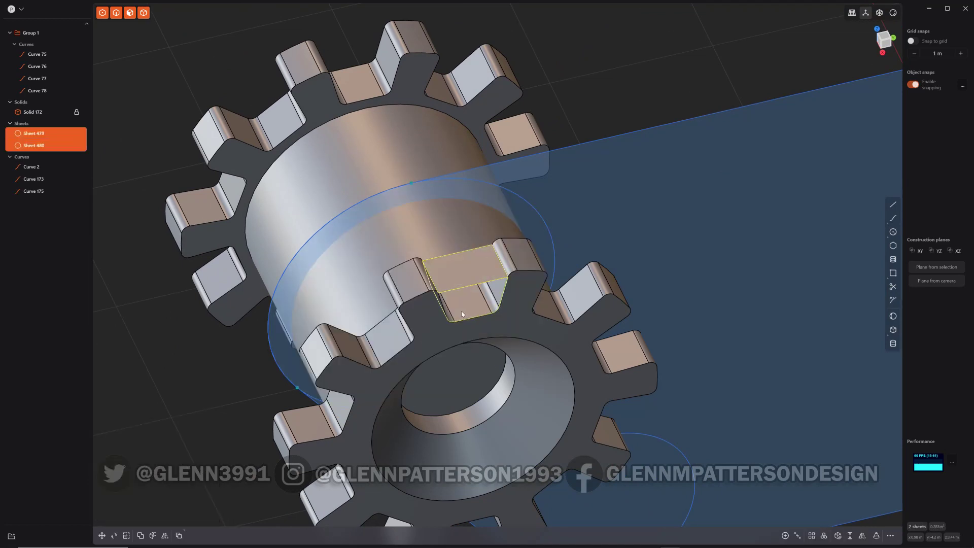
key("j")
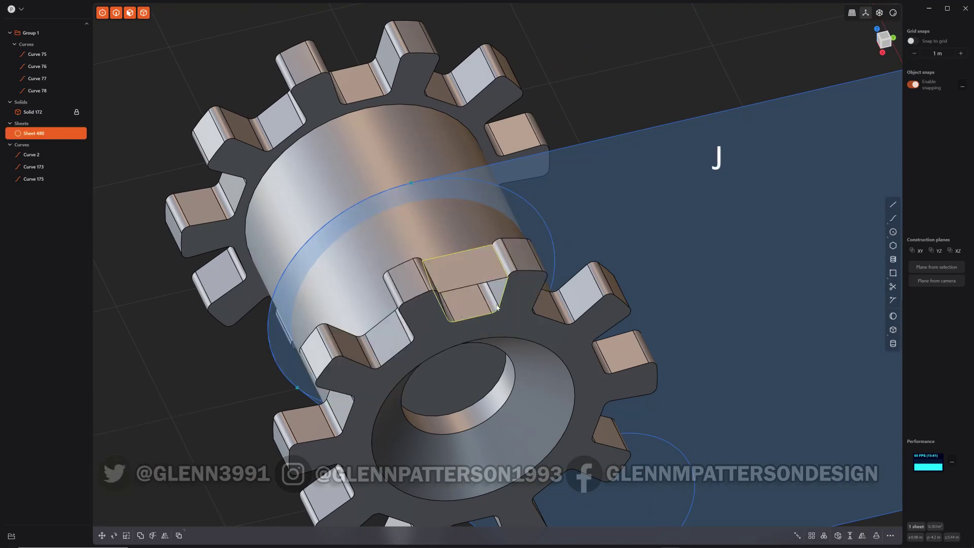
Patch the open end of the joined sheet on the flange's outer side, using the Nonsmooth fill.
left_click(474, 288, "alt")
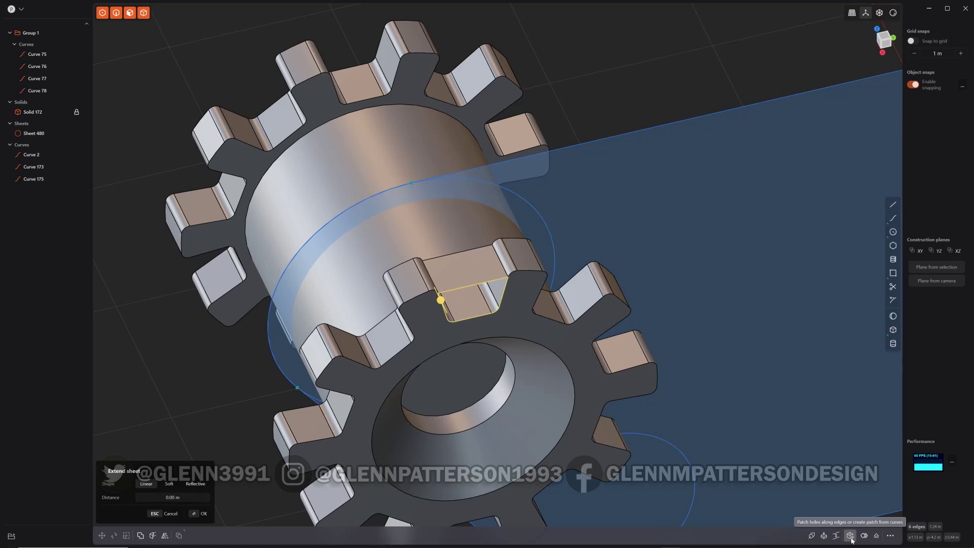
left_click(851, 540)
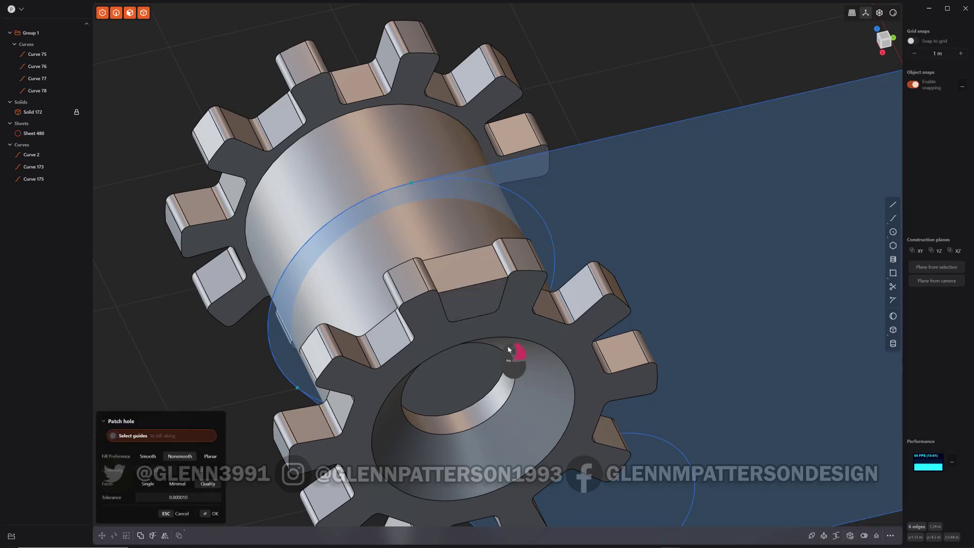
right_click(611, 407)
Patch the sheet's remaining open end on the flange's inner side to close it into a solid.
middle_click_drag(459, 316, 634, 284)
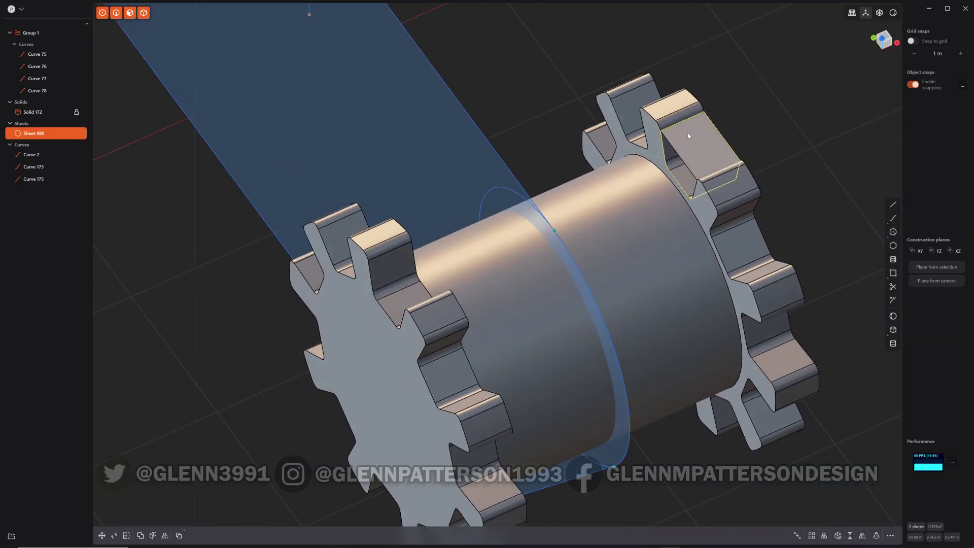
left_click(682, 162, "alt")
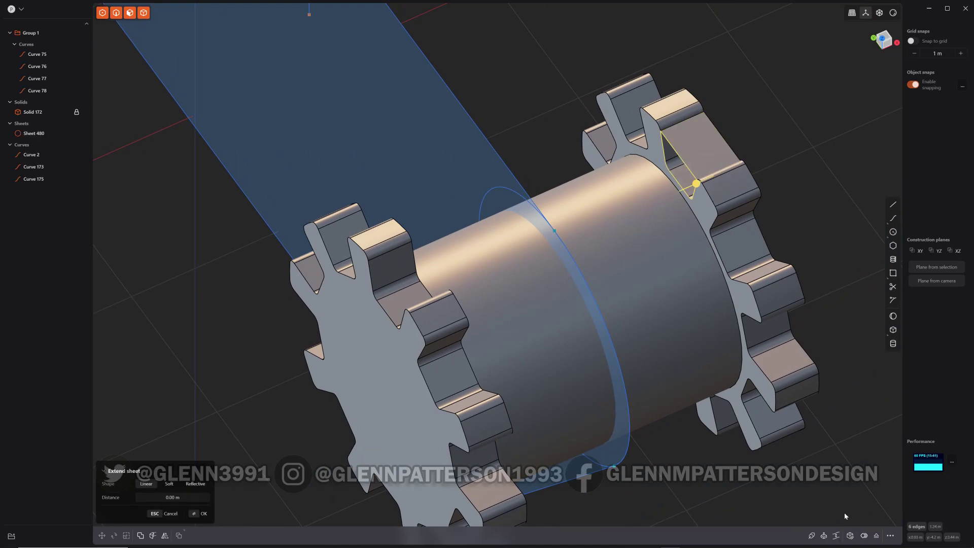
left_click(850, 536)
middle_click_drag(739, 185, 553, 74)
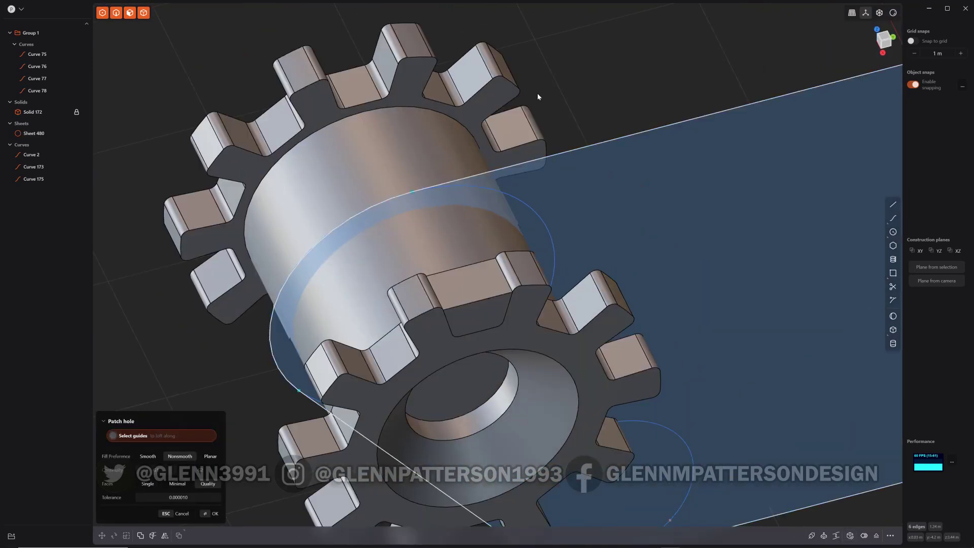
key("Return")
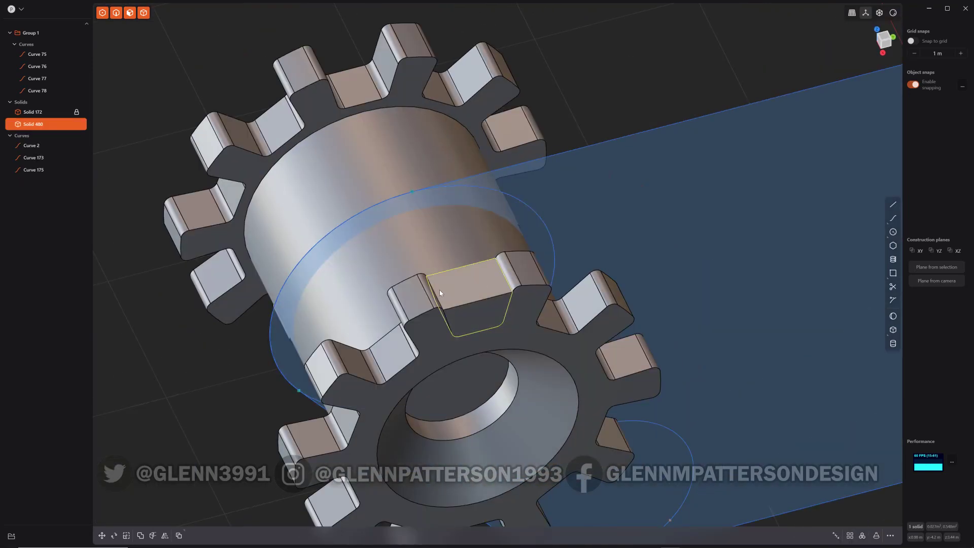
Fillet the two upper edges of the track tooth that fills the sprocket gap.
left_click(436, 293)
key("f")
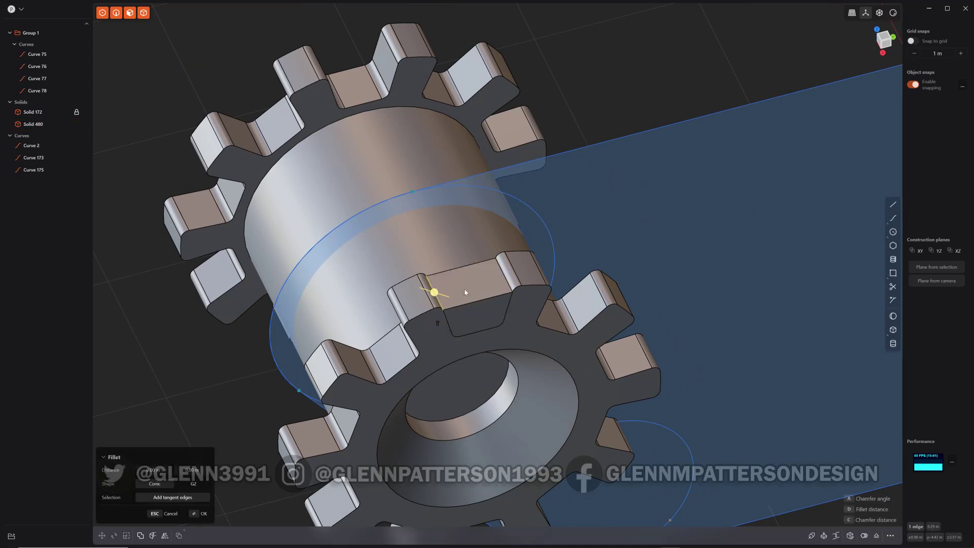
left_click(505, 279)
left_click_drag(505, 279, 515, 280)
key("Return")
middle_click_drag(454, 320, 501, 302)
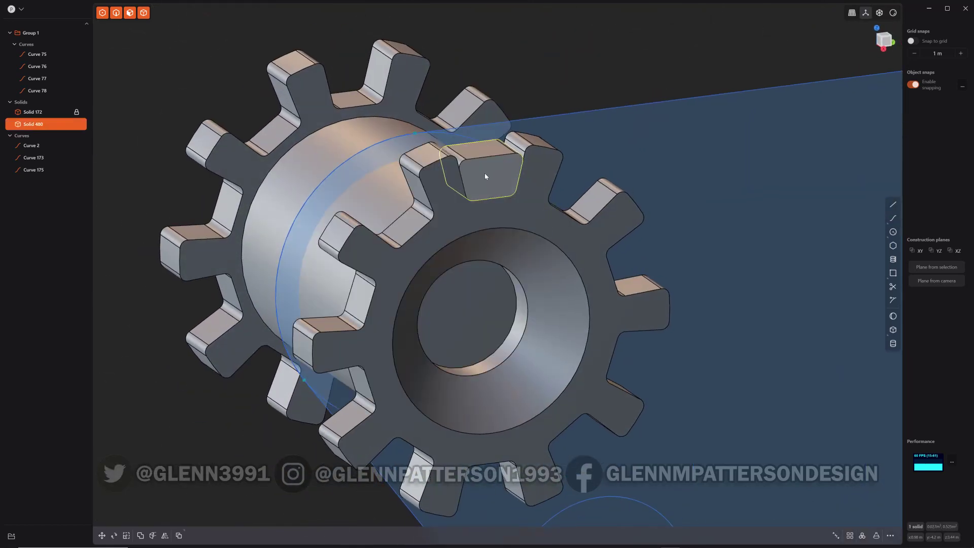
Sketch a centre circle of about 0.05 m radius in the middle of the track tooth's outer end face.
left_click(485, 176)
key("o")
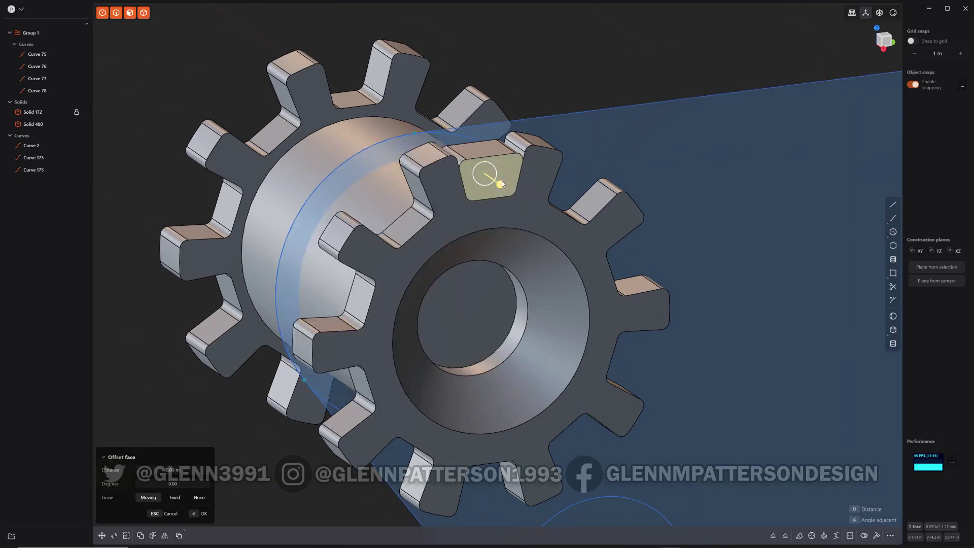
key("space")
scroll(492, 233, "up", 6)
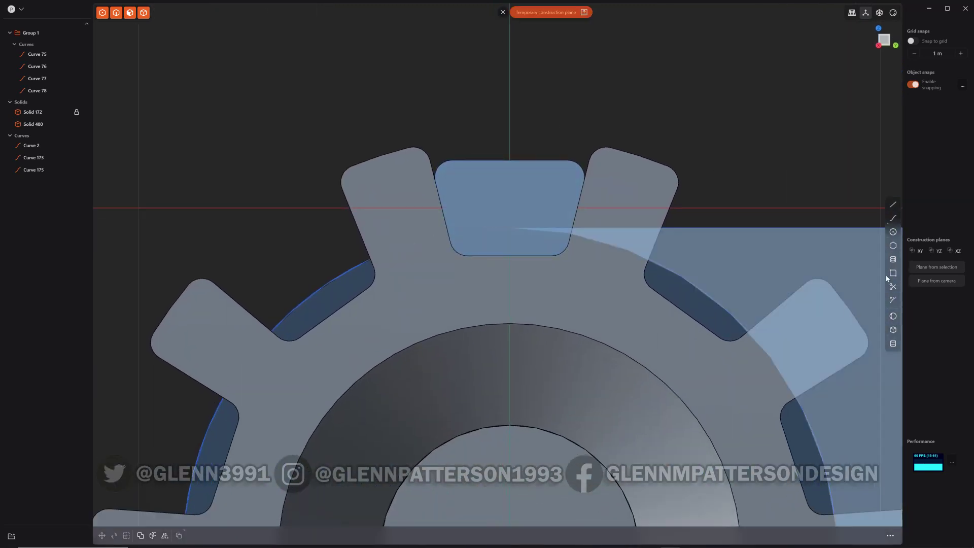
left_click(893, 232)
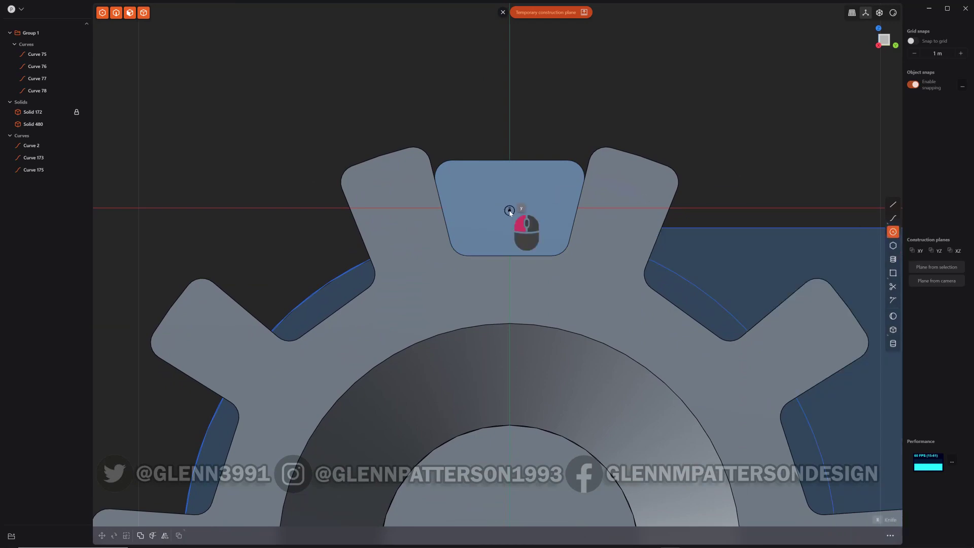
key("Escape")
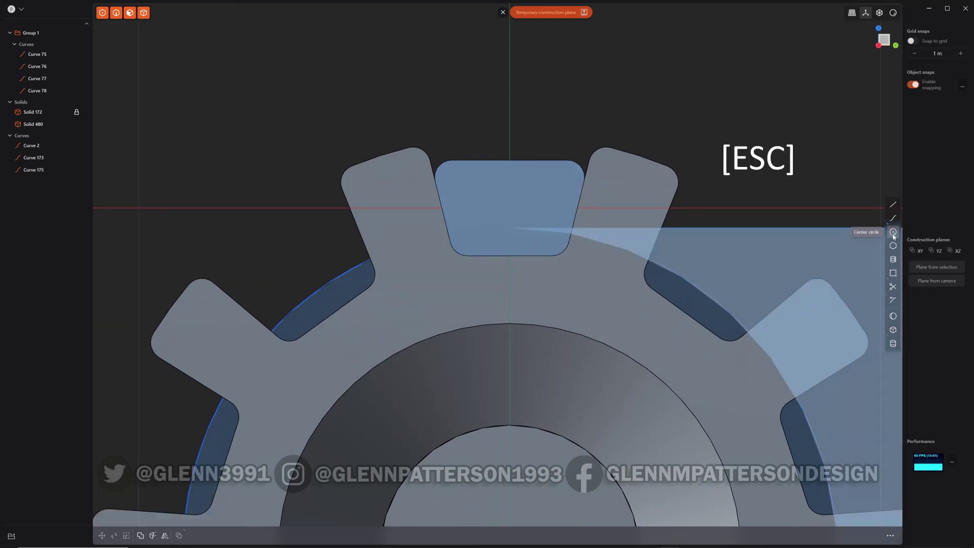
left_click(893, 232)
left_click(509, 208)
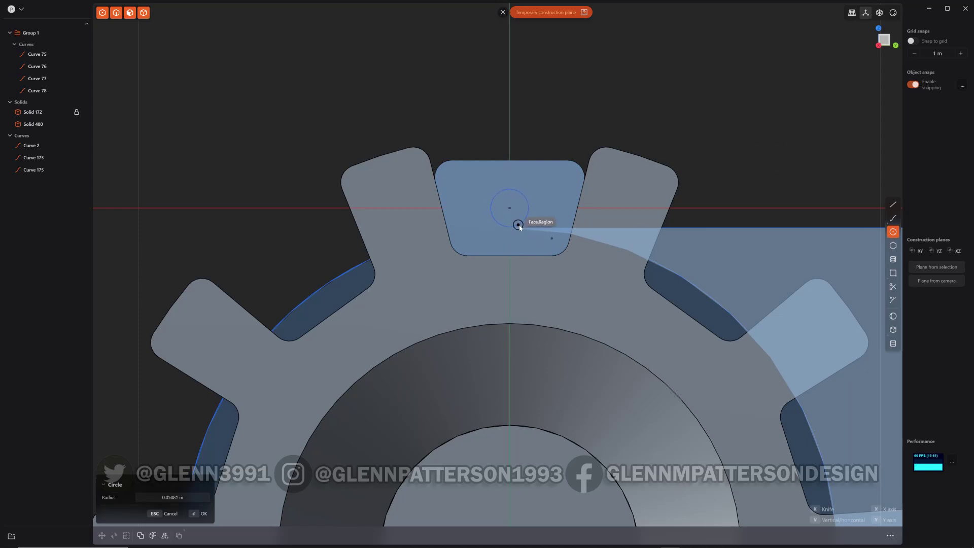
left_click(518, 225)
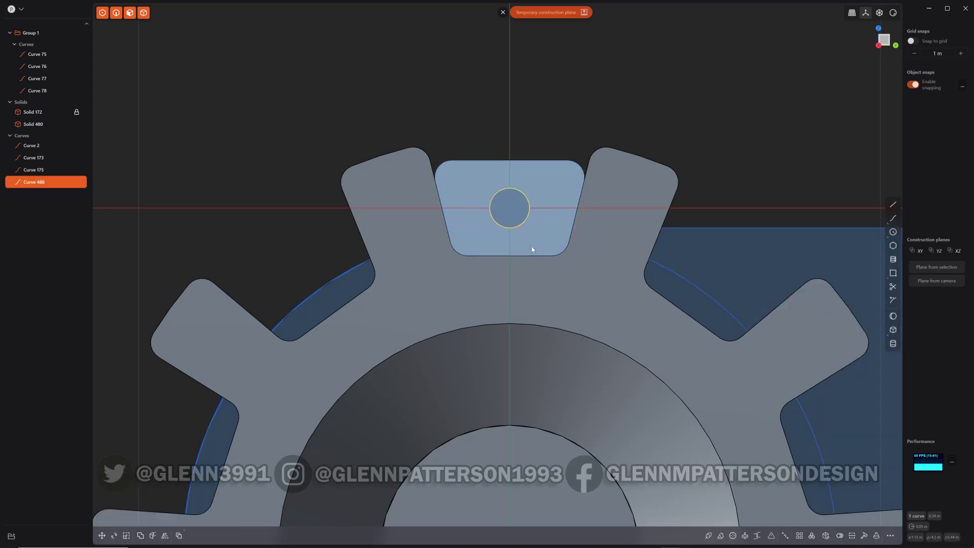
Move the circle sideways along the end face's horizontal centre axis and mirror it across the vertical axis to make a matching pair.
key("g")
left_click_drag(549, 208, 518, 213)
right_click(555, 97)
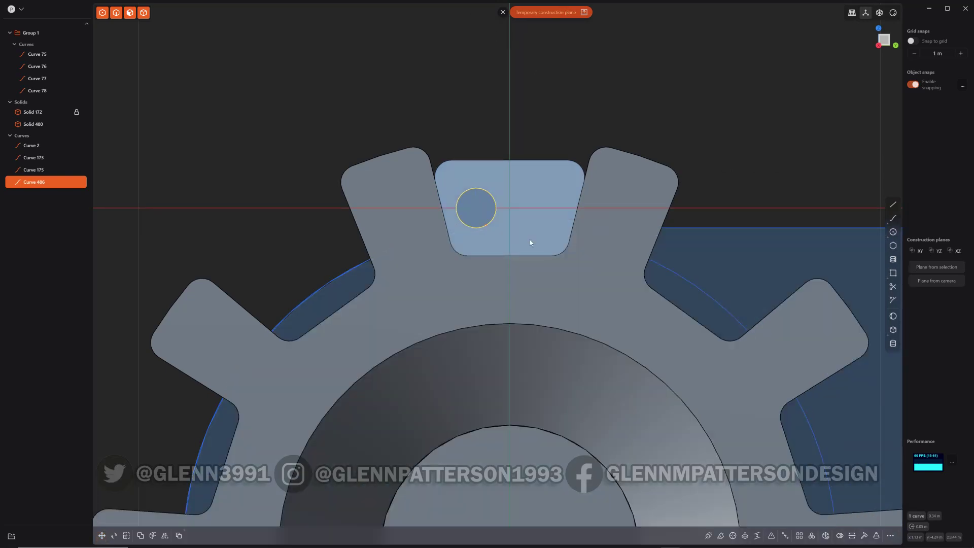
key("alt+x")
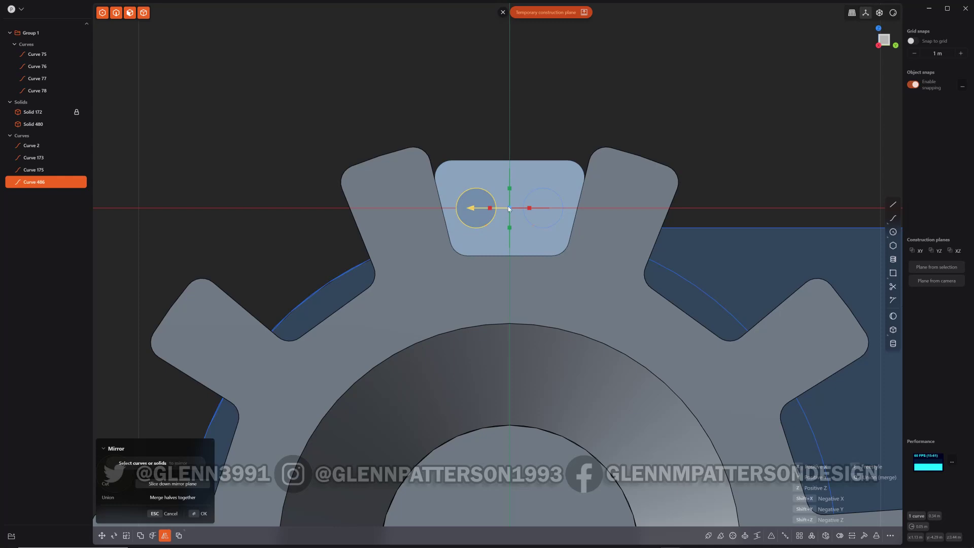
right_click(533, 249)
middle_click_drag(498, 243, 548, 285)
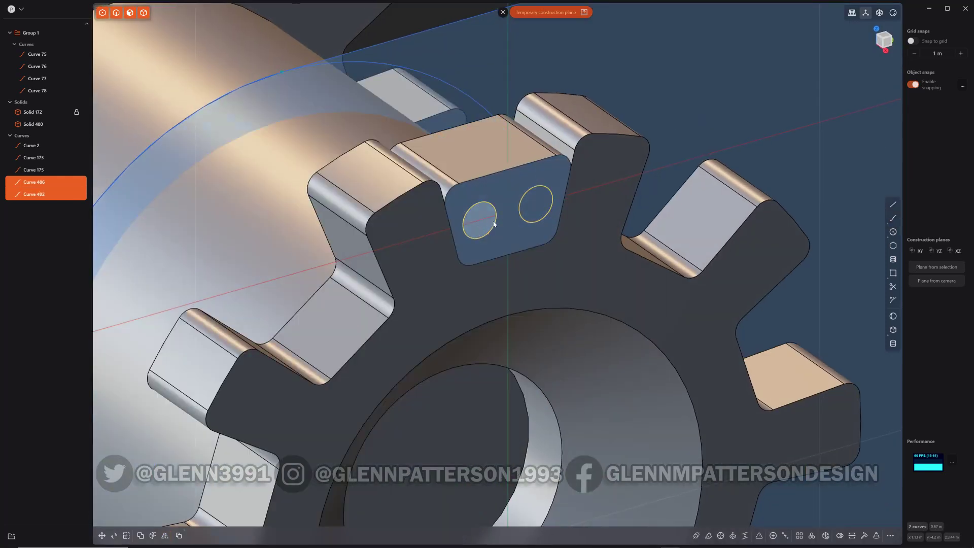
Extrude both circle regions into the track tooth to cut two round holes, and delete the circle curves.
left_click(486, 141)
left_click(484, 219, "shift")
key("e")
left_click(537, 204, "shift")
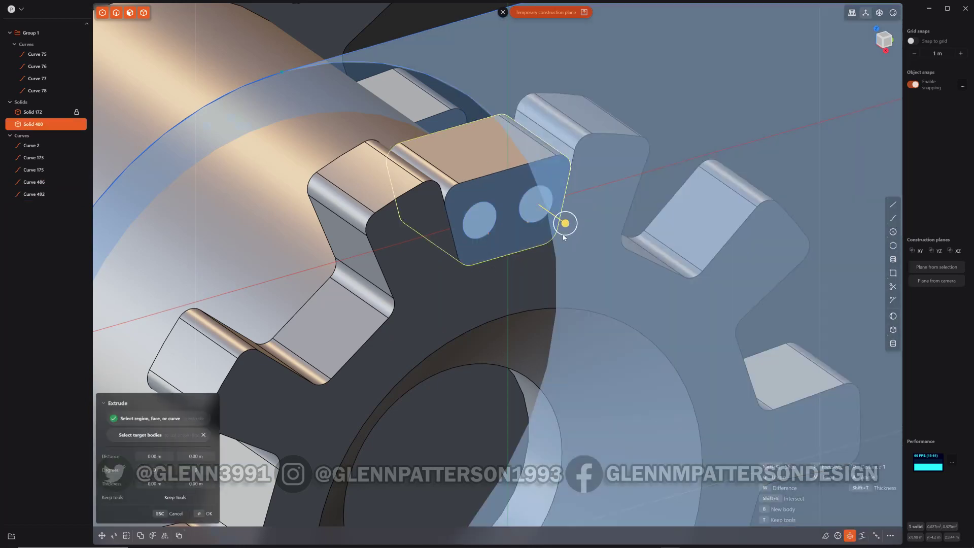
mouse_move(566, 225)
left_mouse_down()
mouse_move(555, 223)
mouse_move(572, 216)
left_mouse_up()
key("Return")
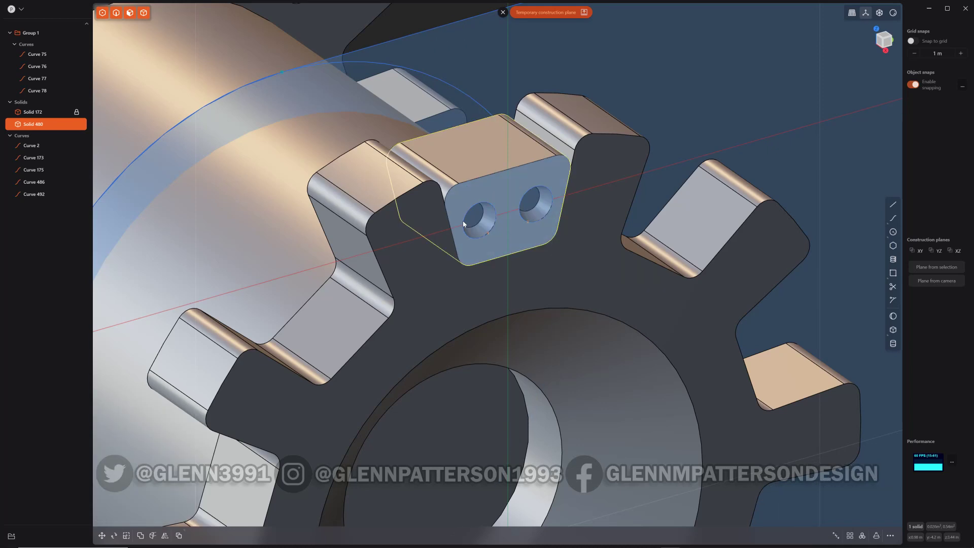
left_click(495, 201)
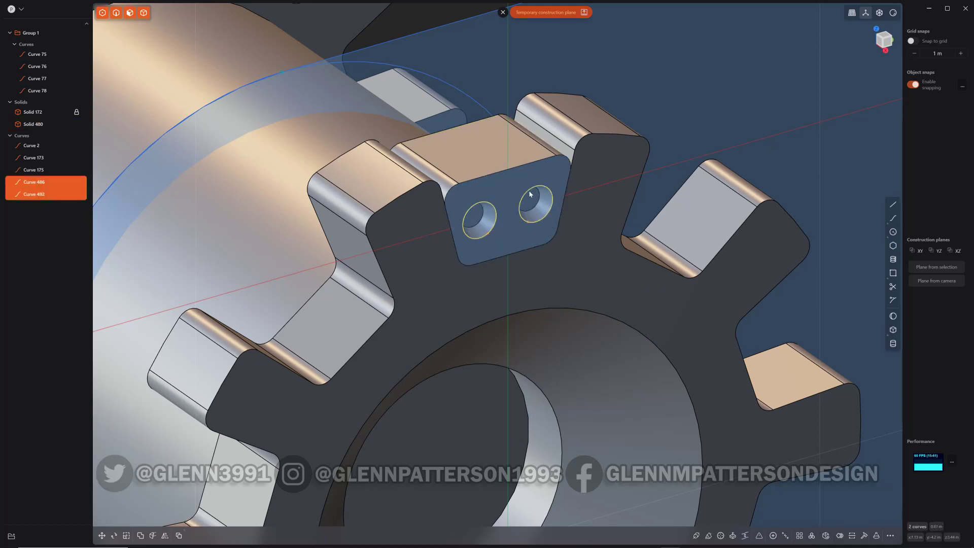
key("x")
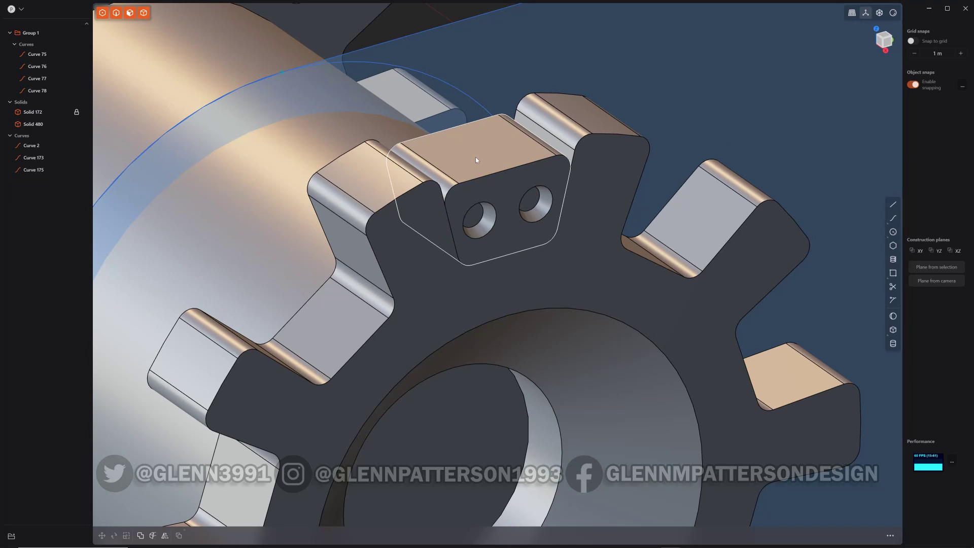
Mirror the holed half of the track tooth across its mid-thickness plane with the halves merged, and clear the temporary construction plane.
left_click(475, 158)
left_click(471, 157)
key("space")
key("alt+x")
left_click(506, 211)
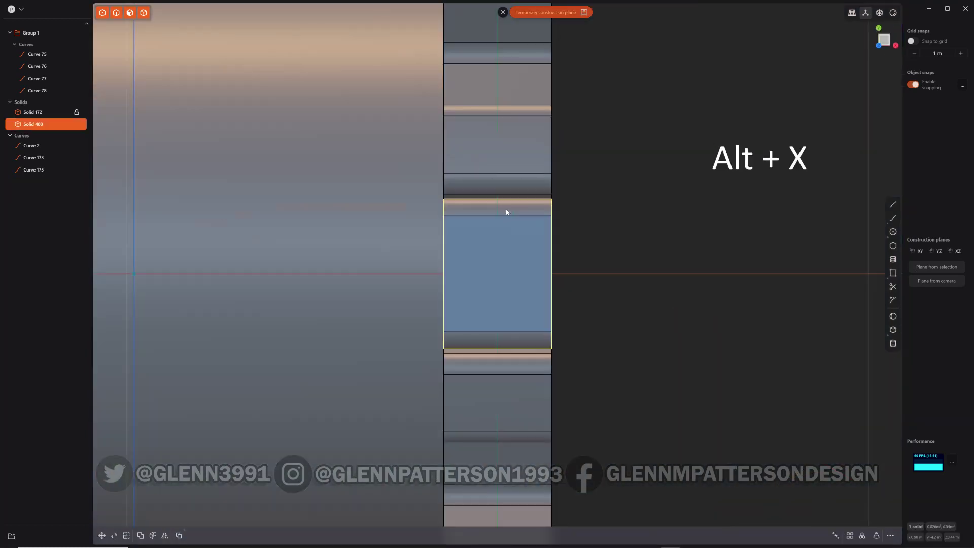
key("alt+x")
left_click(517, 275)
middle_click_drag(499, 305, 562, 265)
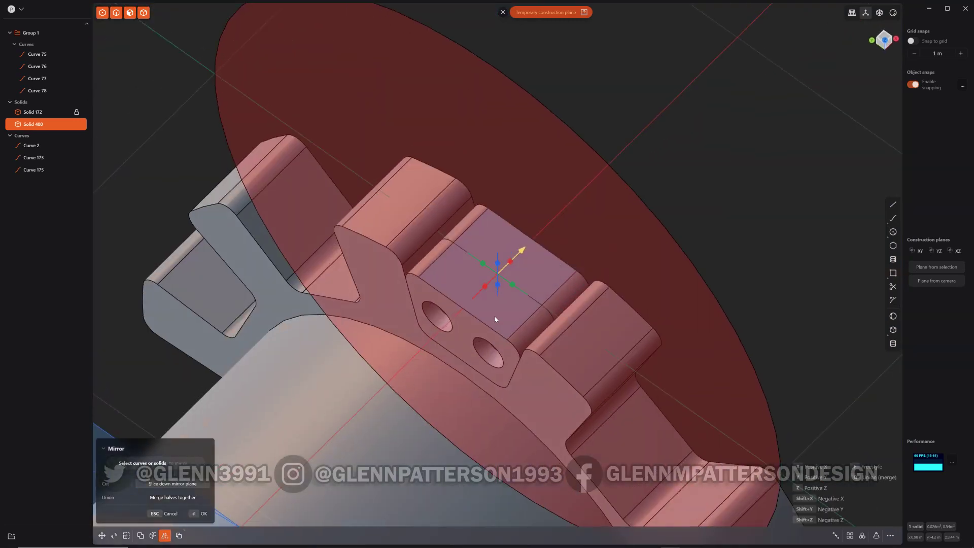
left_click(173, 498)
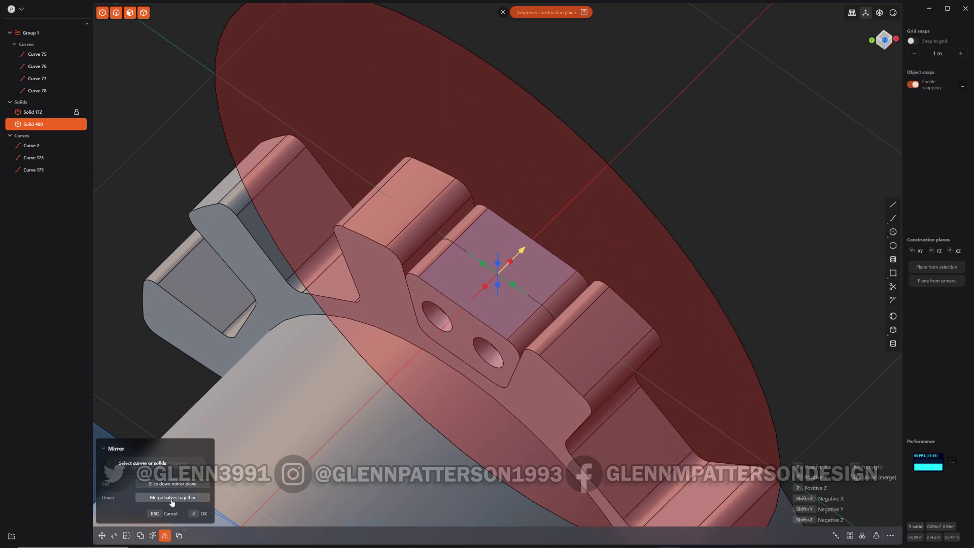
left_click(205, 515)
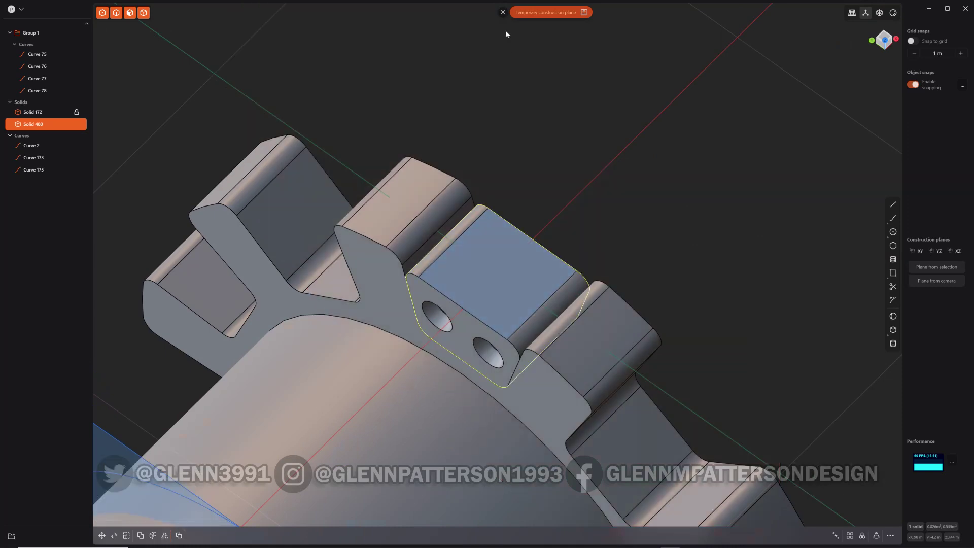
left_click(504, 14)
Draw a vertical line between the two holes on the tooth's inner face, from its upper edge to its lower edge.
scroll(600, 257, "down", 5)
middle_click_drag(600, 258, 712, 237)
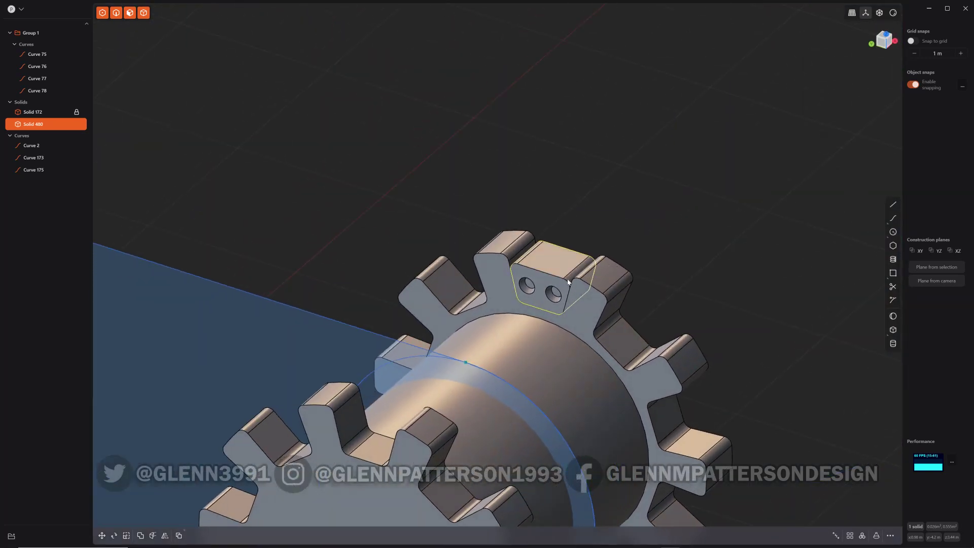
key("shift+a")
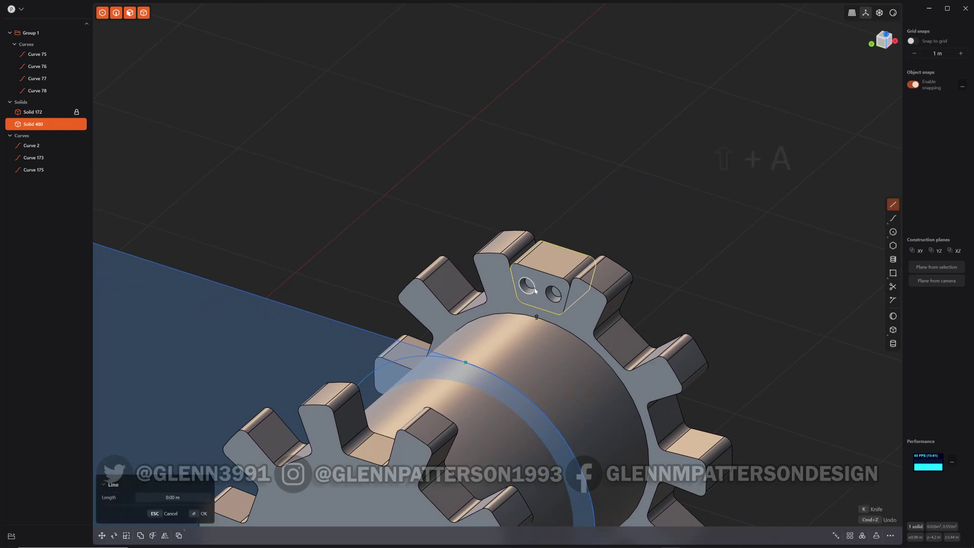
left_click(542, 275)
left_click(543, 308)
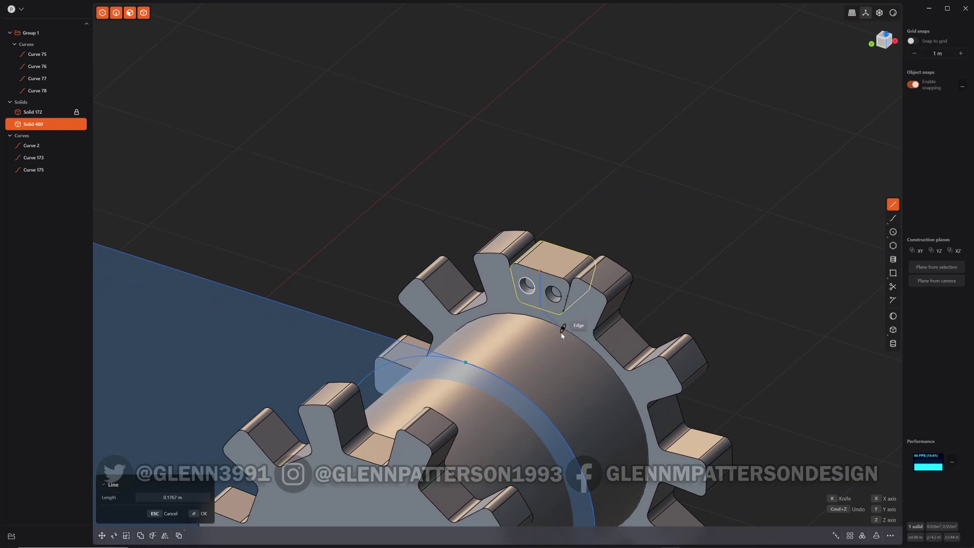
right_click(561, 333)
Mirror the line along X to the opposite sprocket flange and loft a sheet between the two lines.
middle_click_drag(532, 341, 490, 378)
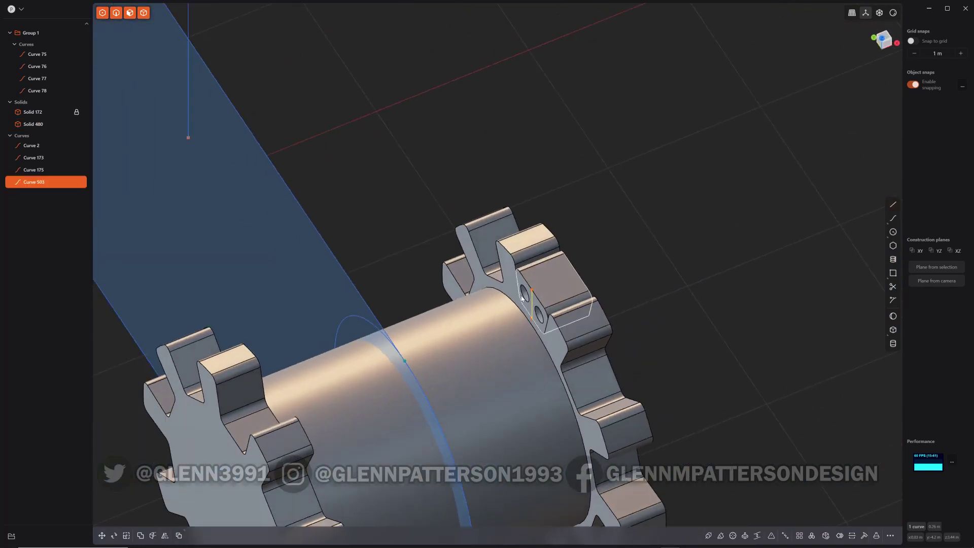
scroll(556, 406, "down", 7)
middle_click_drag(656, 378, 657, 296, "shift")
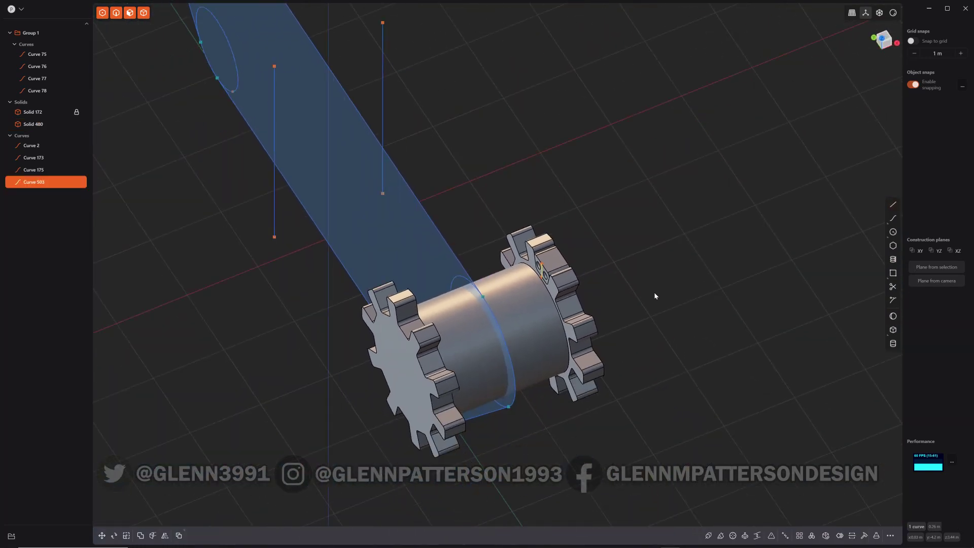
key("alt+x")
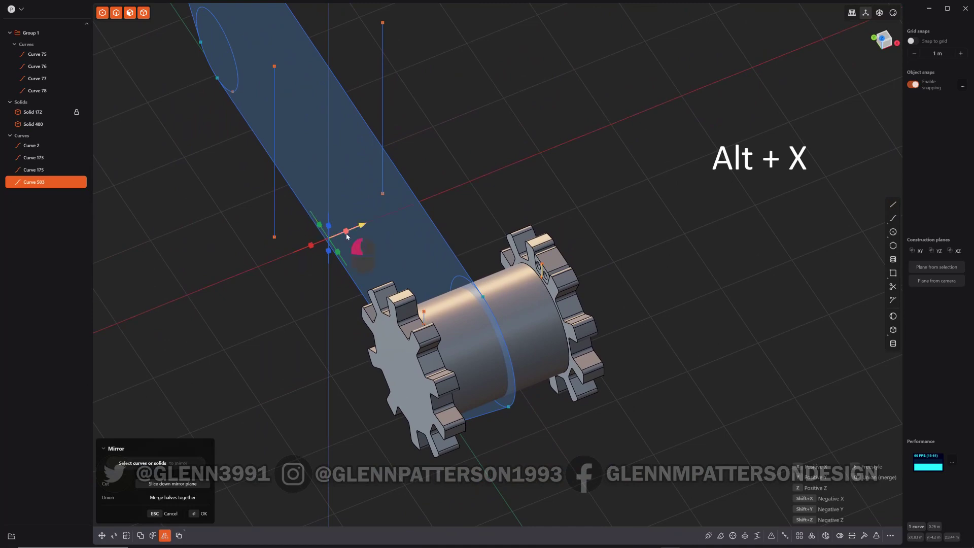
key("Return")
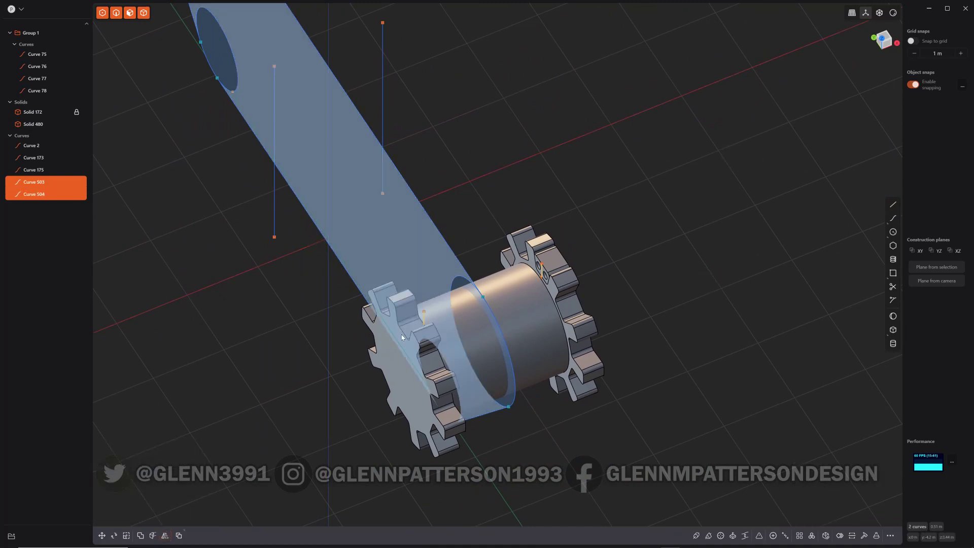
key("l")
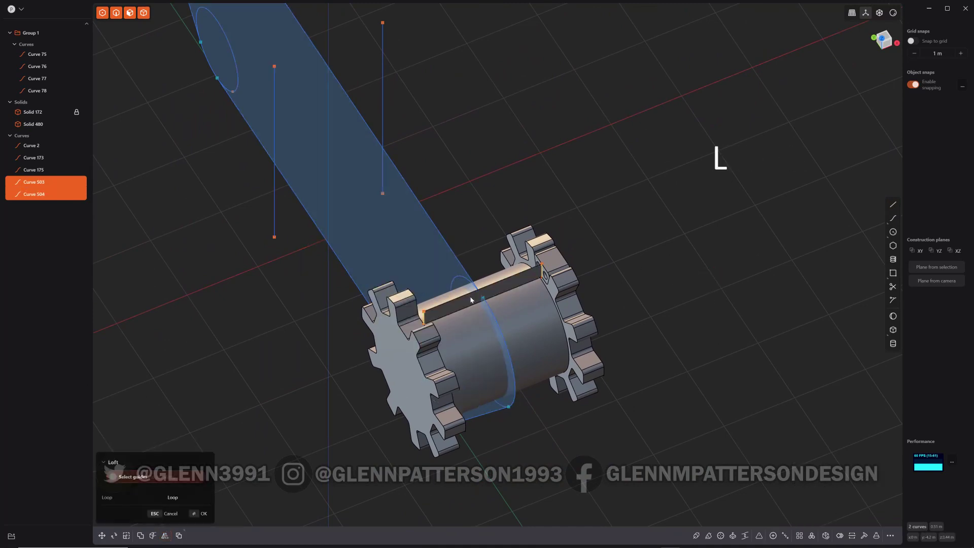
right_click(629, 269)
Extrude the lofted sheet along the track direction as a new body, ending slightly beyond the adjacent sprocket tooth.
middle_click_drag(668, 277, 412, 255)
left_click(523, 231)
key("o")
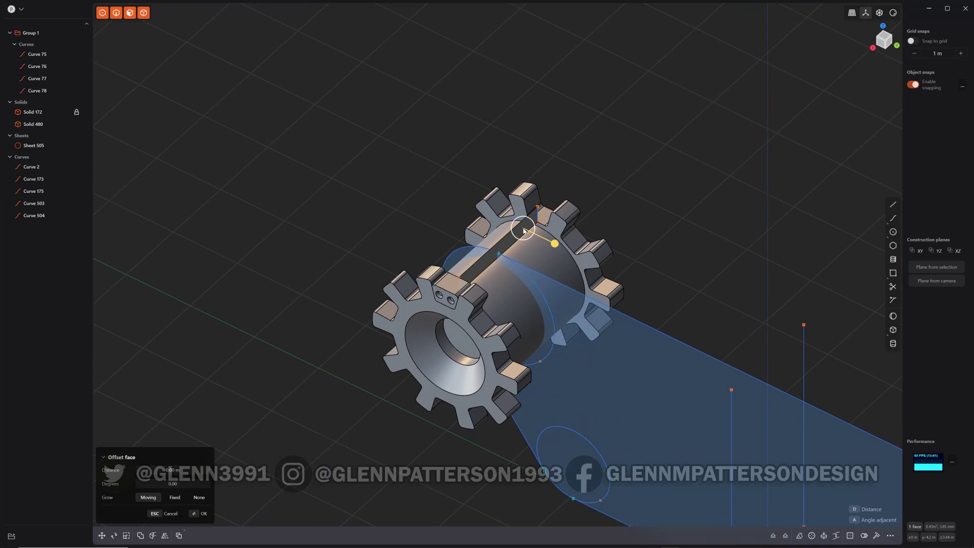
key("e")
left_click_drag(538, 273, 589, 294)
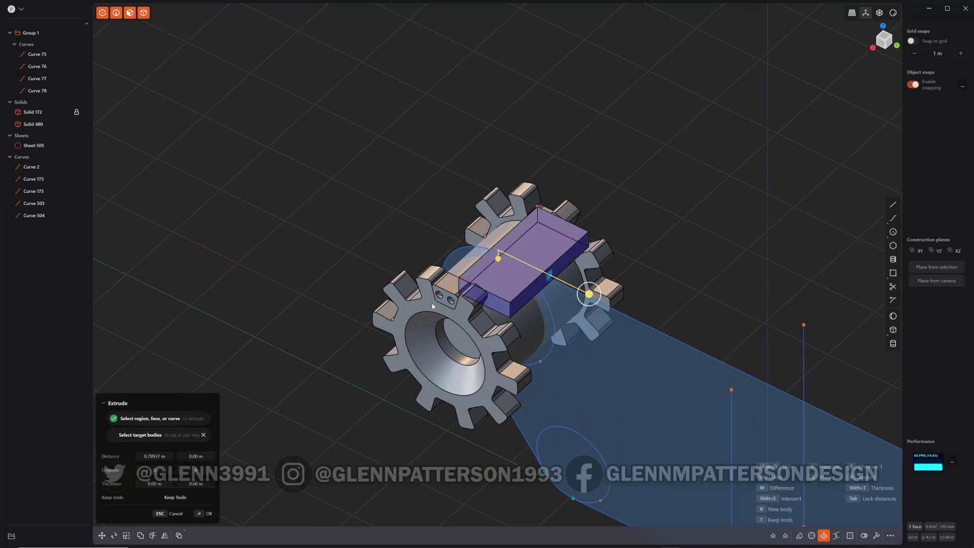
key("b")
middle_click_drag(393, 380, 504, 294)
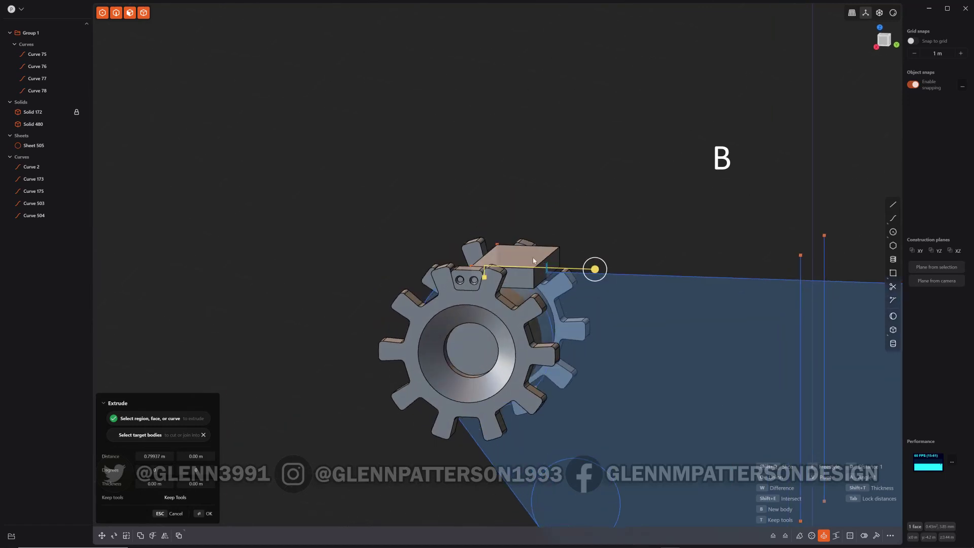
scroll(533, 251, "up", 5)
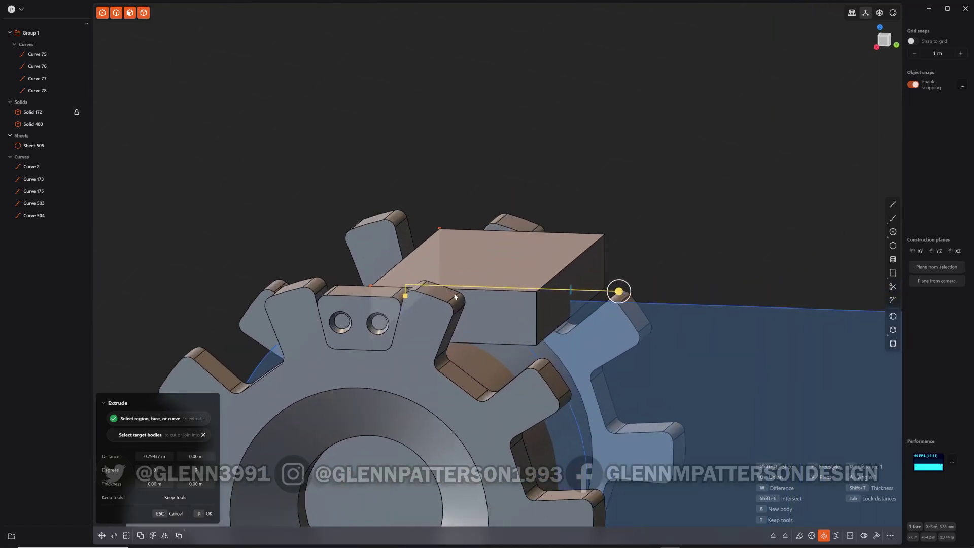
middle_click_drag(451, 340, 505, 306)
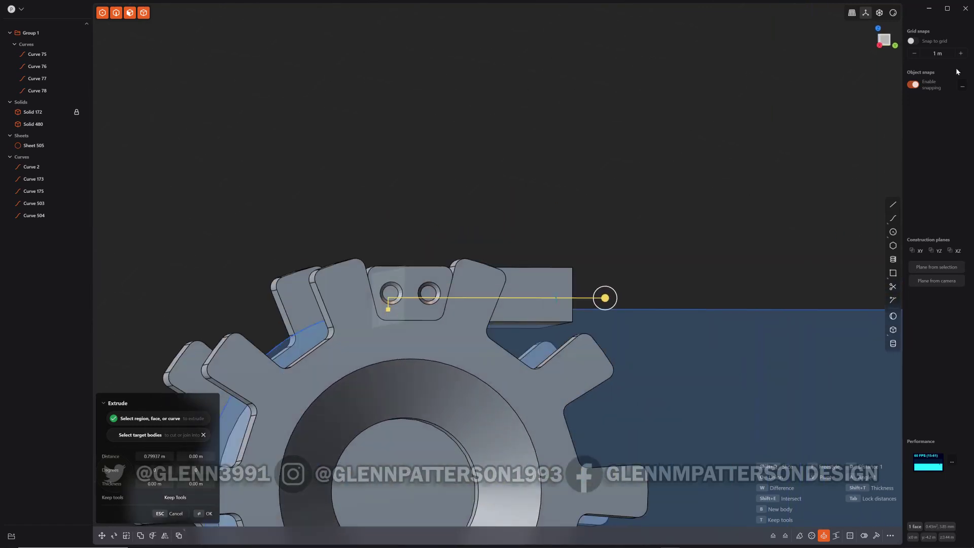
left_click(885, 40)
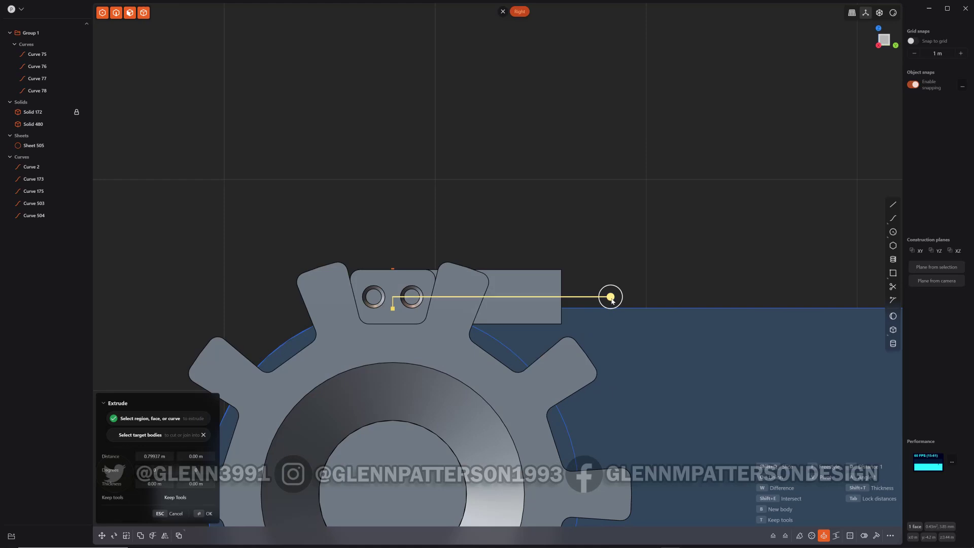
left_click_drag(610, 299, 582, 296)
key("Return")
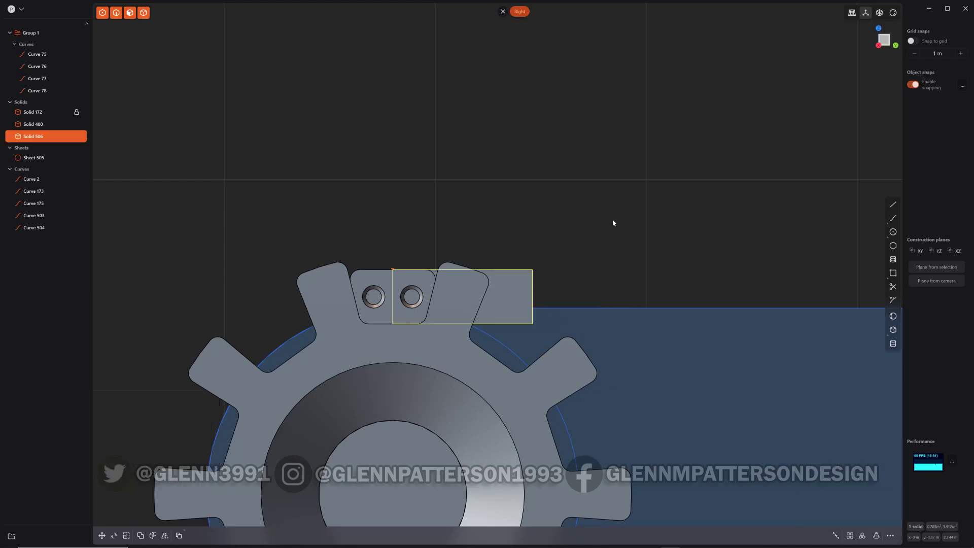
middle_click_drag(629, 243, 521, 333)
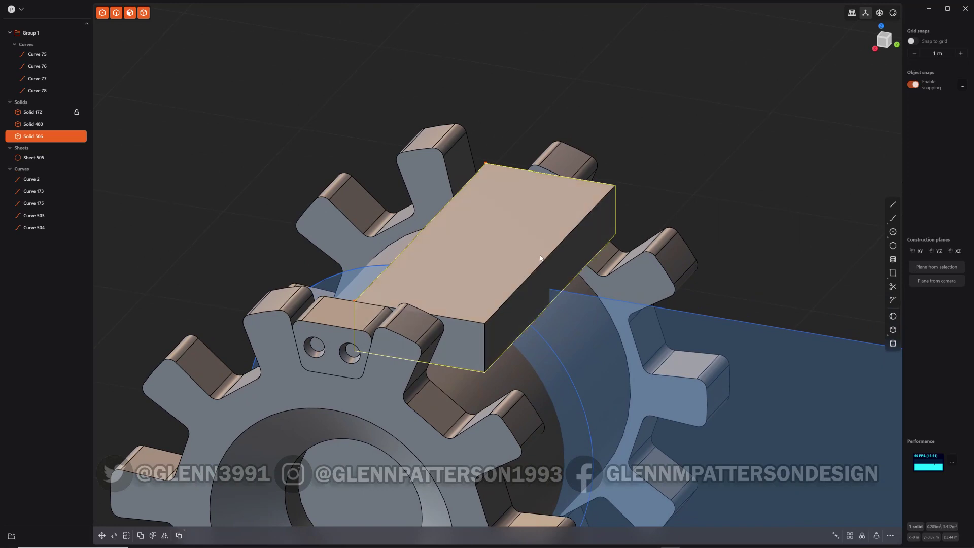
Delete the leftover lofted sheet from which the track link body was extruded.
left_click(759, 155)
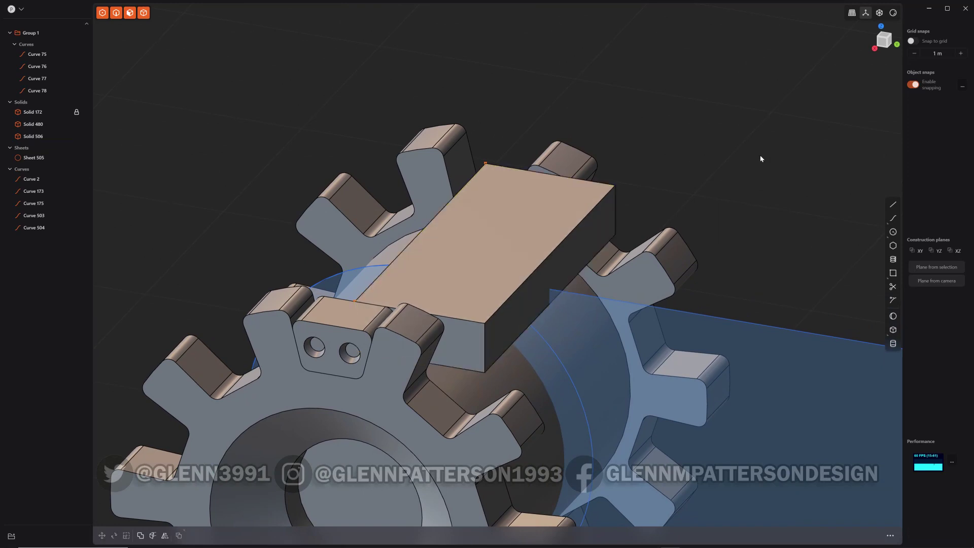
left_click(36, 159)
key("x")
Fillet the four long edges of the track link body together, rounding both of its narrow sides.
left_click(551, 259)
left_click(551, 257)
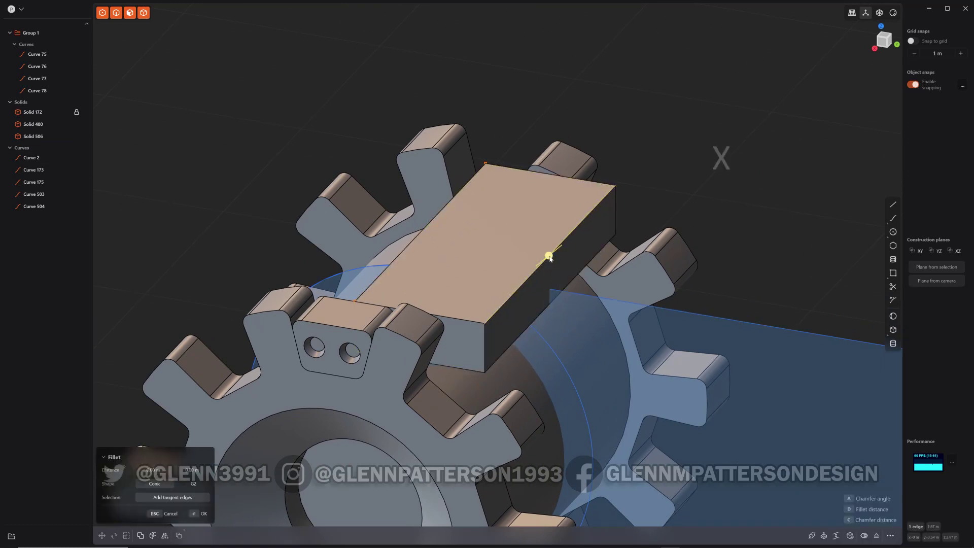
left_click(577, 277, "shift")
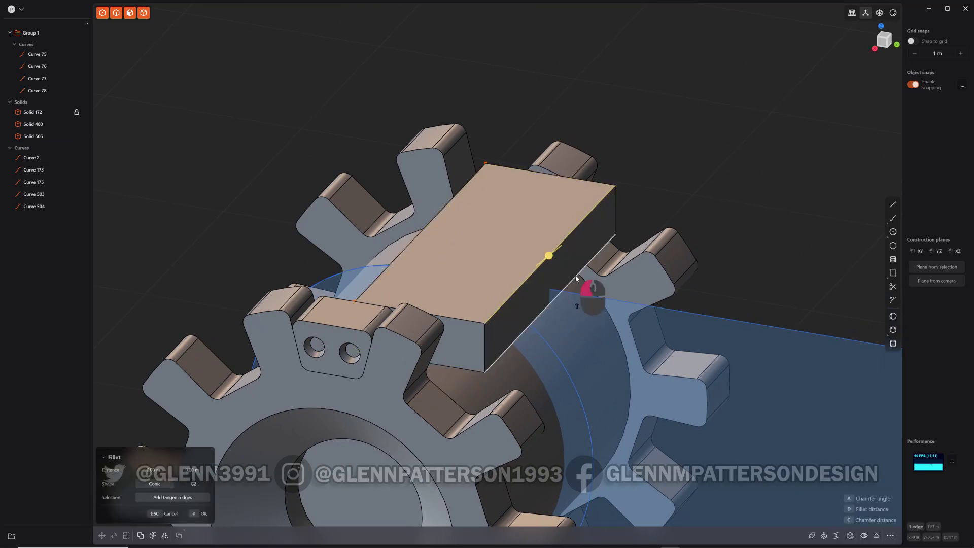
left_click(426, 227, "shift")
middle_click_drag(441, 261, 537, 214)
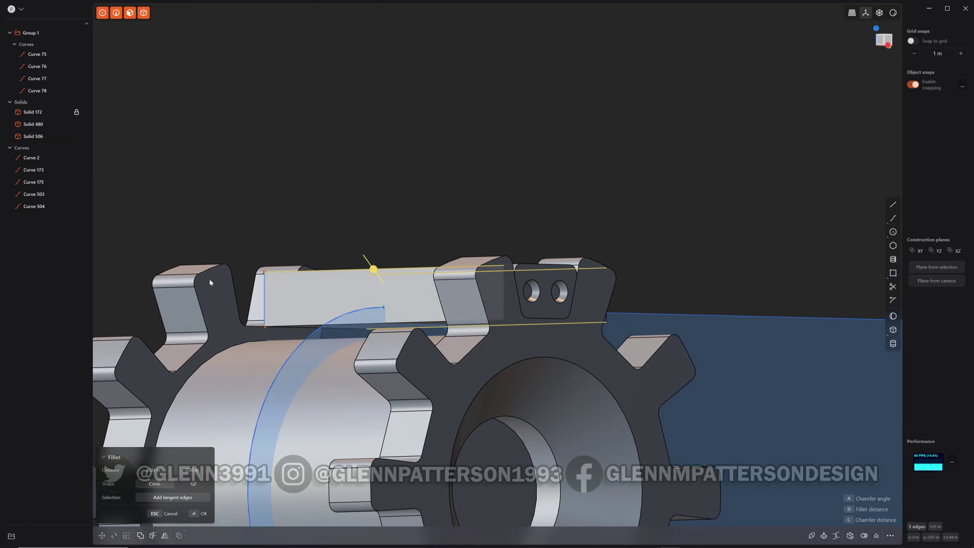
left_click(285, 327)
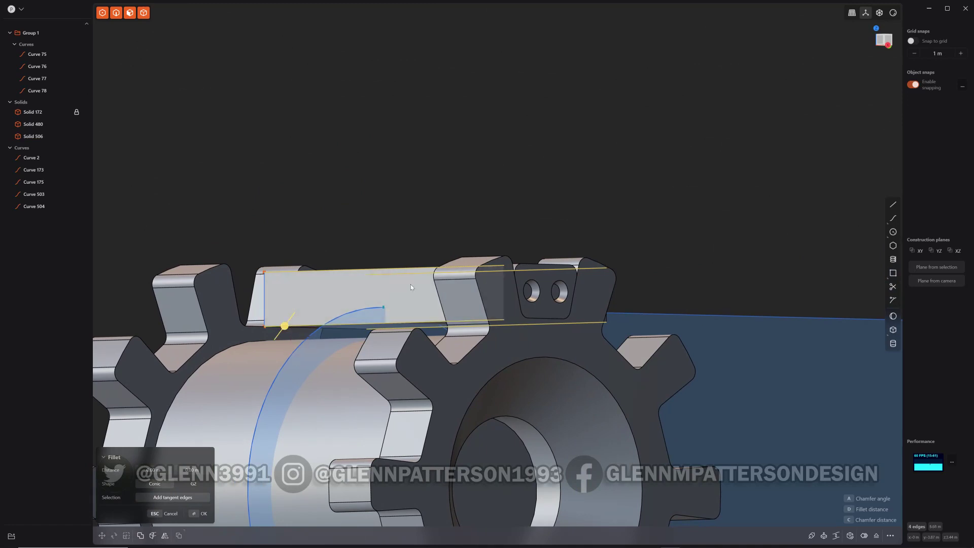
middle_click_drag(407, 288, 450, 207)
left_click_drag(473, 206, 456, 216)
right_click(713, 161)
Try a curve array of the track link body and holed tooth along the closed track outline.
middle_click_drag(513, 323, 553, 272)
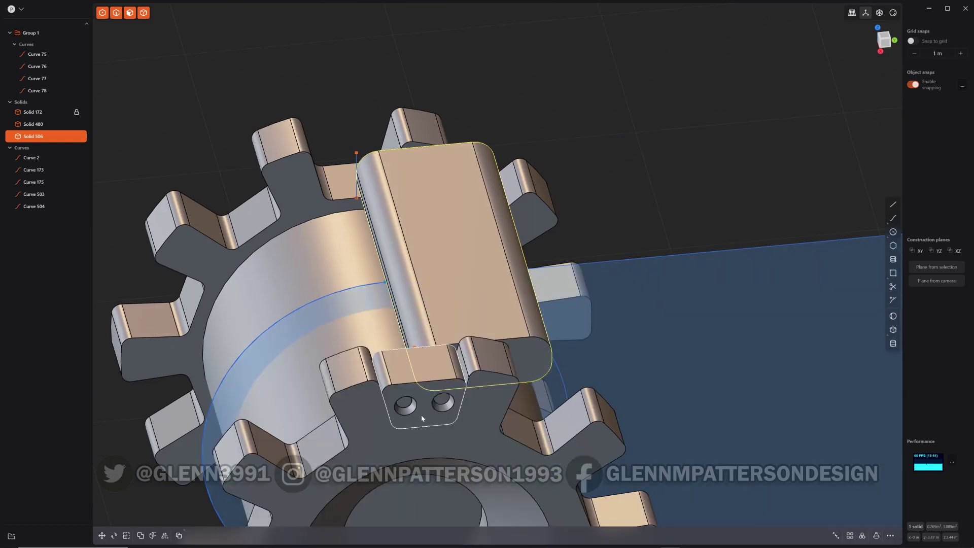
scroll(435, 407, "down", 5)
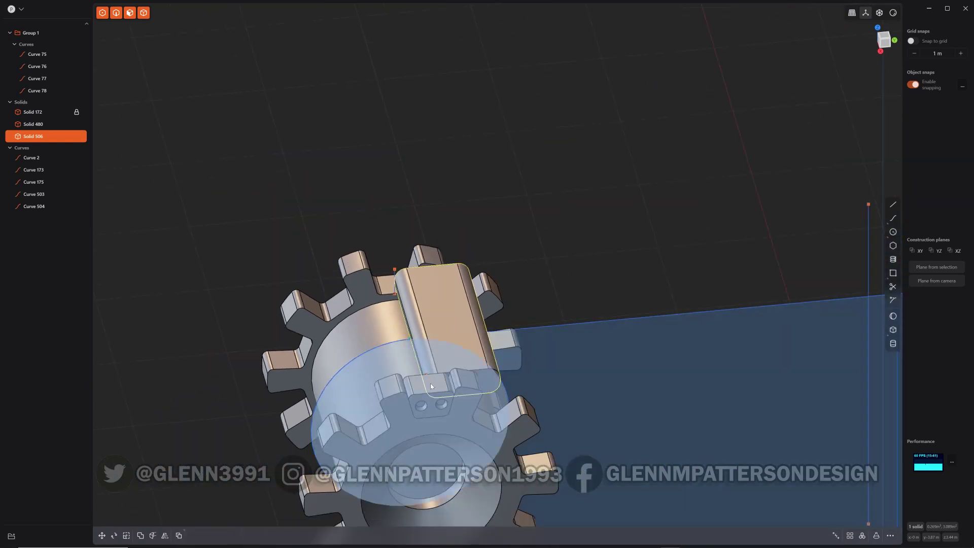
scroll(453, 422, "down", 2)
right_click_drag(470, 412, 368, 237)
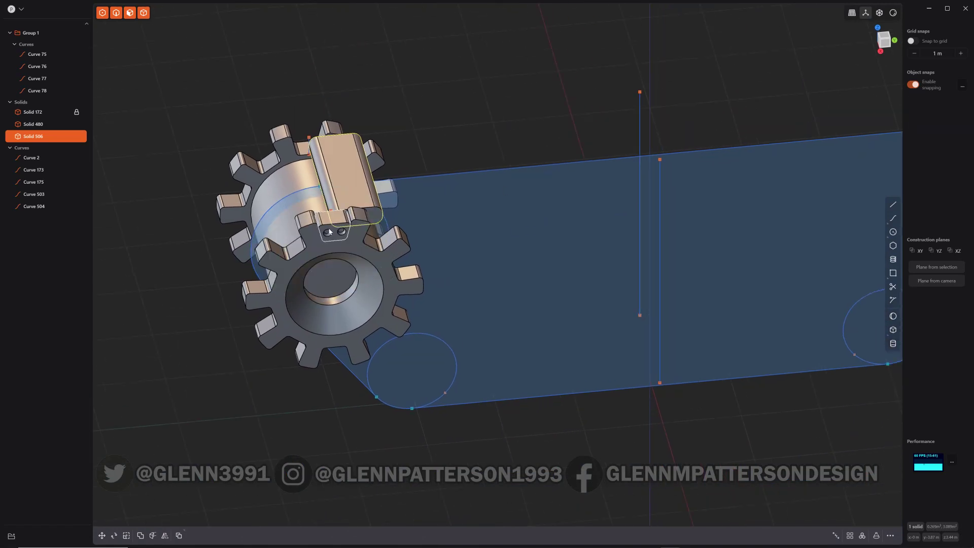
left_click(329, 232, "shift")
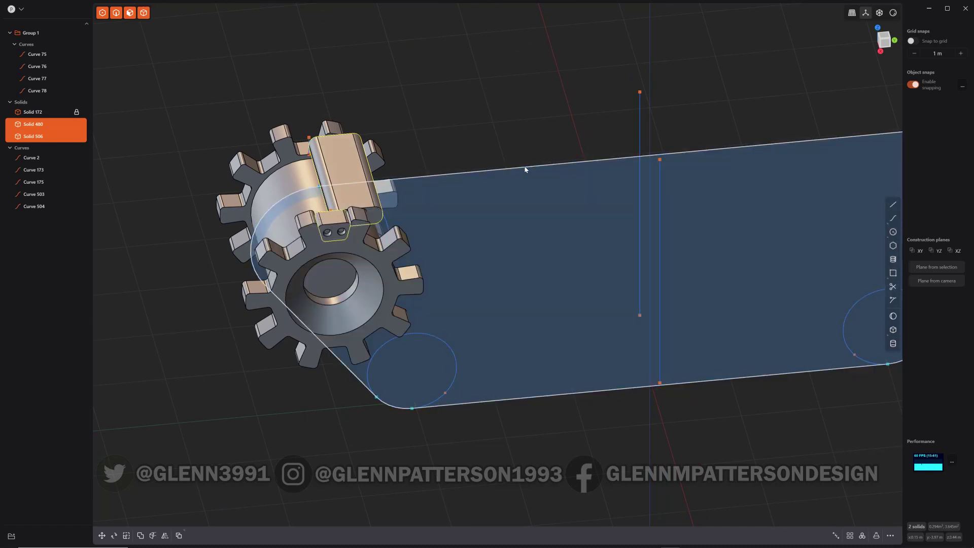
type("fcu")
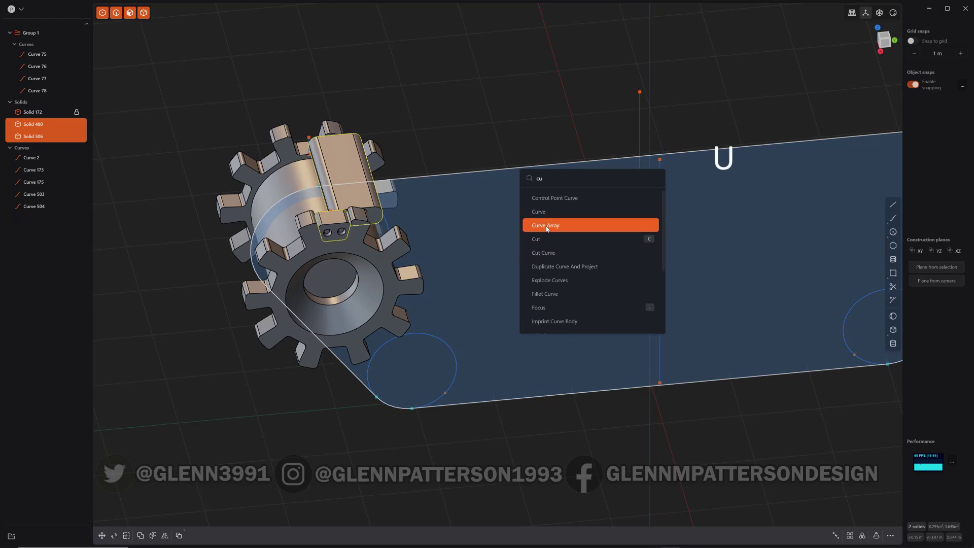
left_click(543, 227)
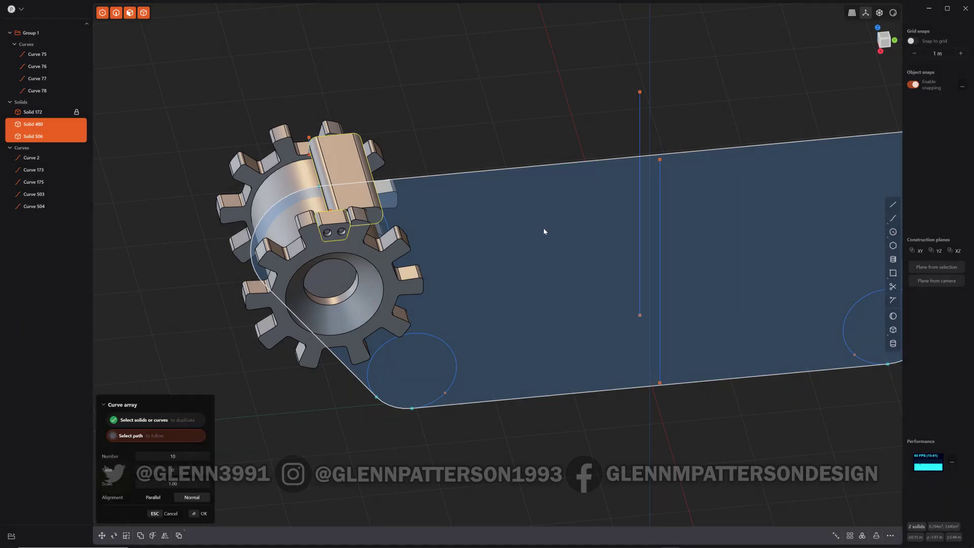
left_click(532, 169)
Try 43 copies in the curve array to check the link spacing, and cancel the array.
mouse_move(516, 306)
middle_mouse_down()
mouse_move(570, 315)
mouse_move(510, 321)
middle_mouse_up()
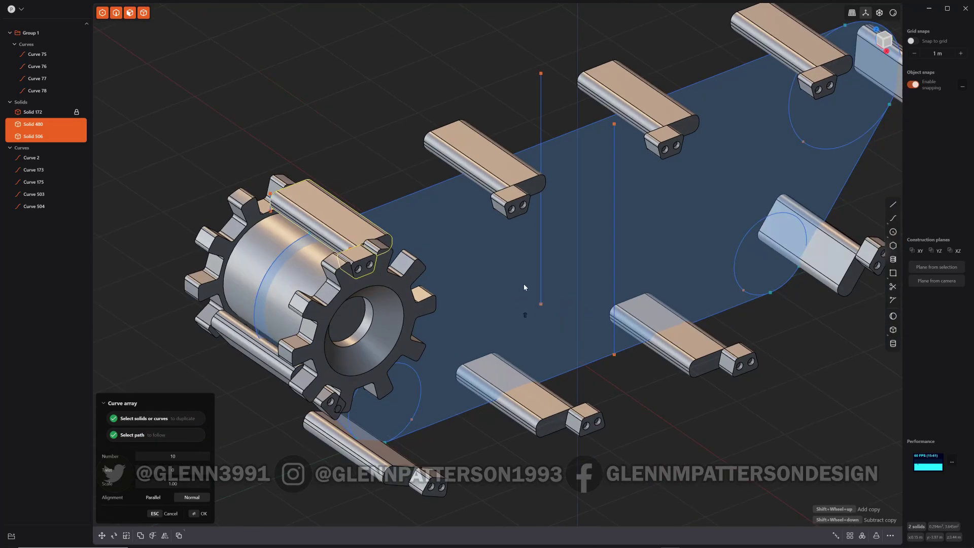
scroll(523, 286, "up", 8, "shift")
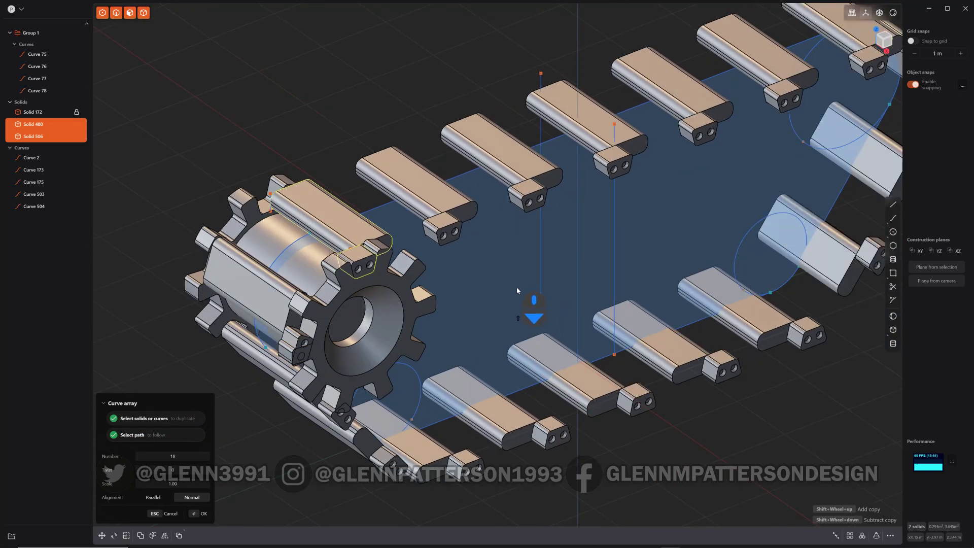
scroll(517, 290, "up", 14, "shift")
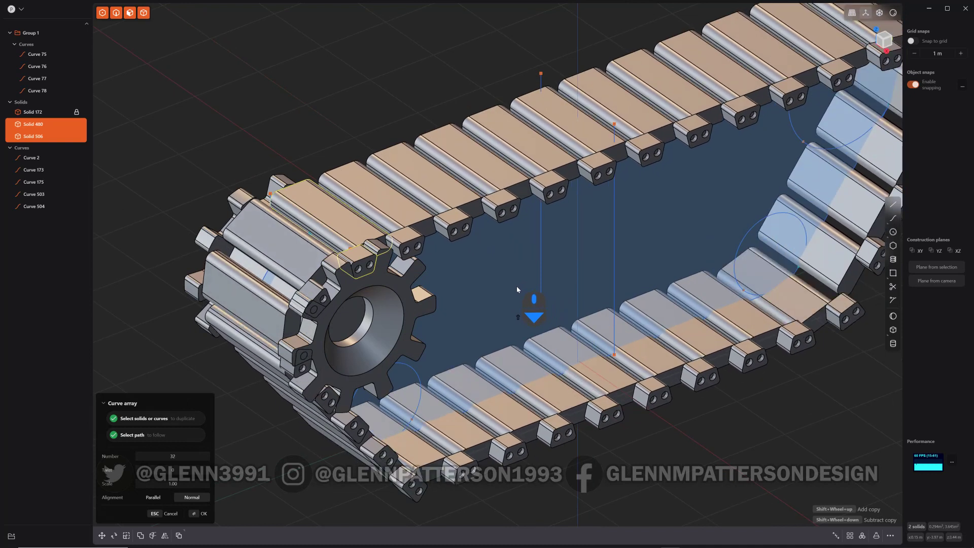
scroll(516, 288, "up", 10, "shift")
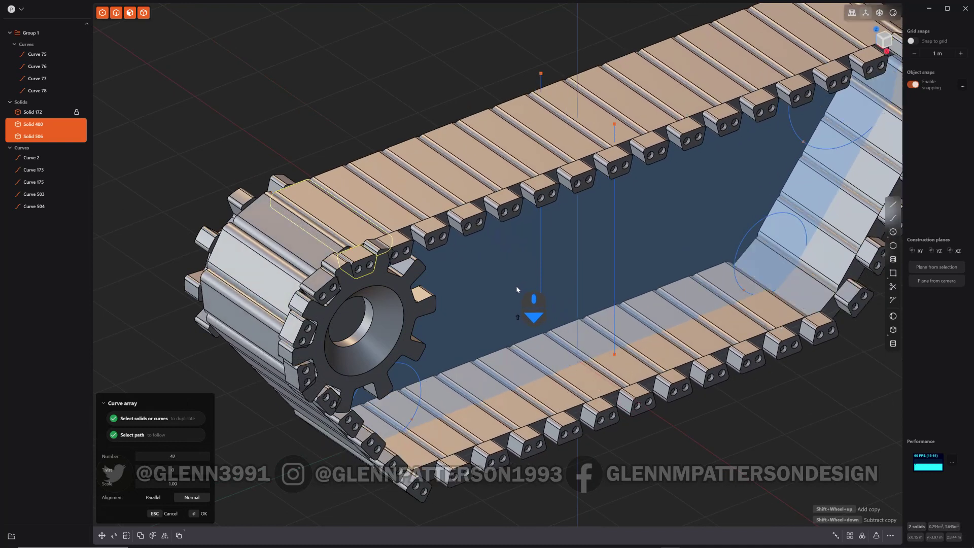
scroll(516, 285, "up", 1, "shift")
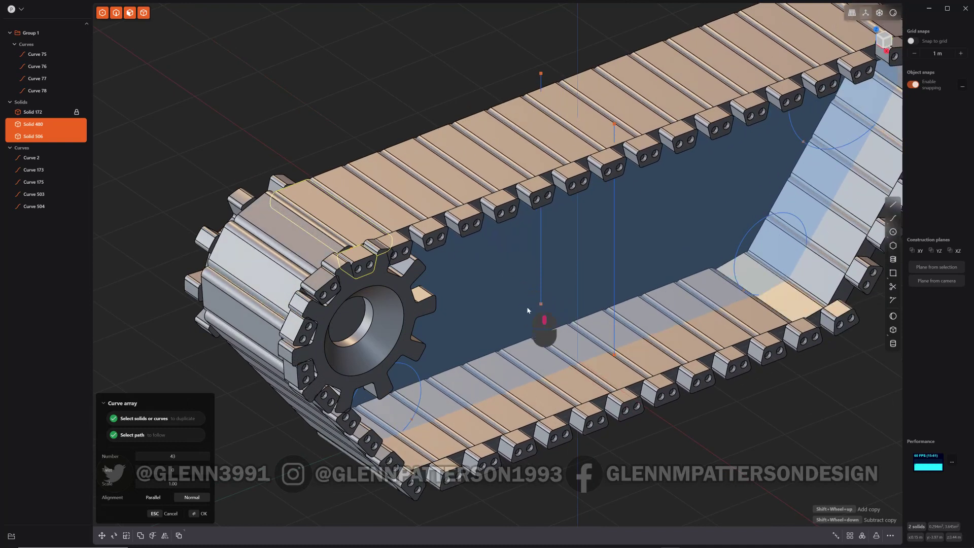
middle_click_drag(532, 313, 450, 303)
key("Escape")
Narrow the link body by moving its rounded side faces facing the track's straight run slightly inward along Y.
middle_click_drag(476, 87, 430, 154)
left_click(430, 155)
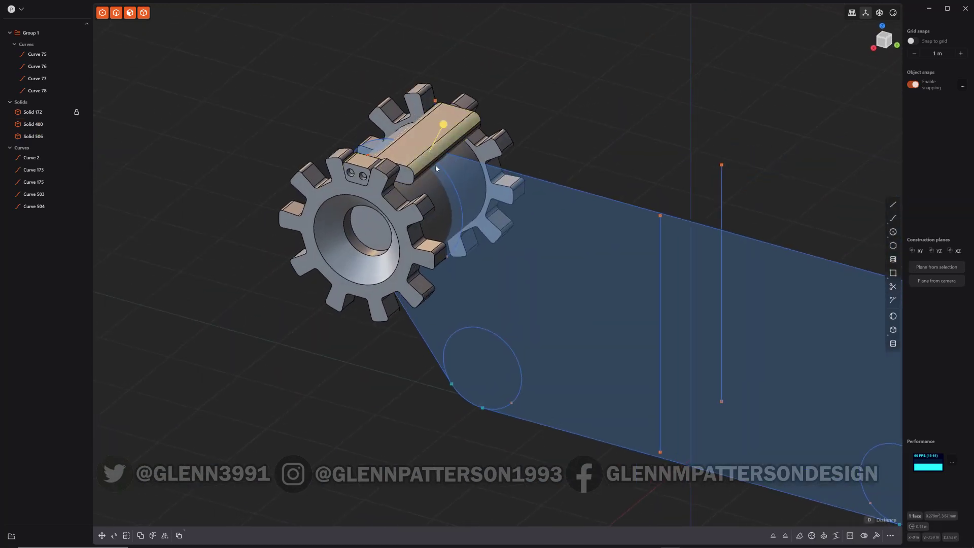
scroll(434, 148, "up", 5)
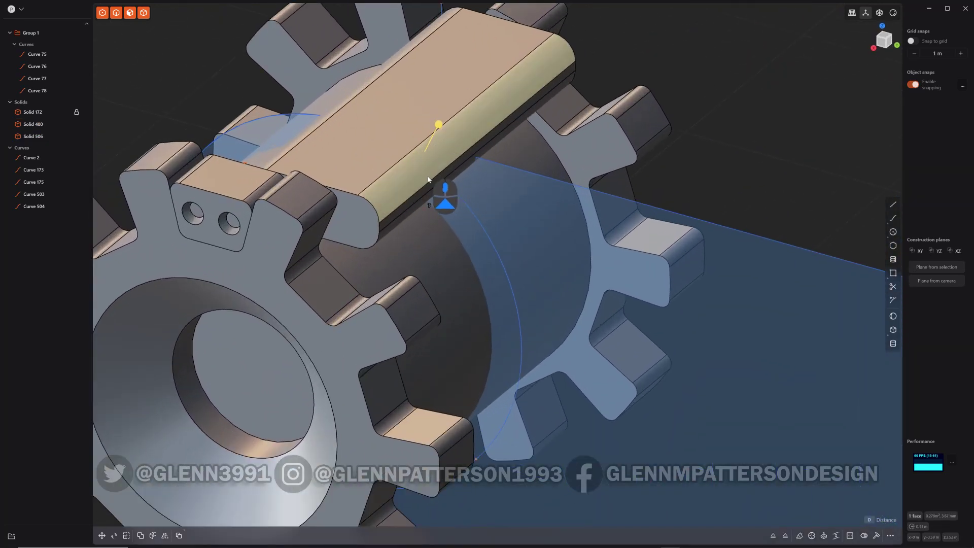
left_click(428, 205, "shift")
key("o")
left_click(427, 202)
left_click(419, 203, "shift")
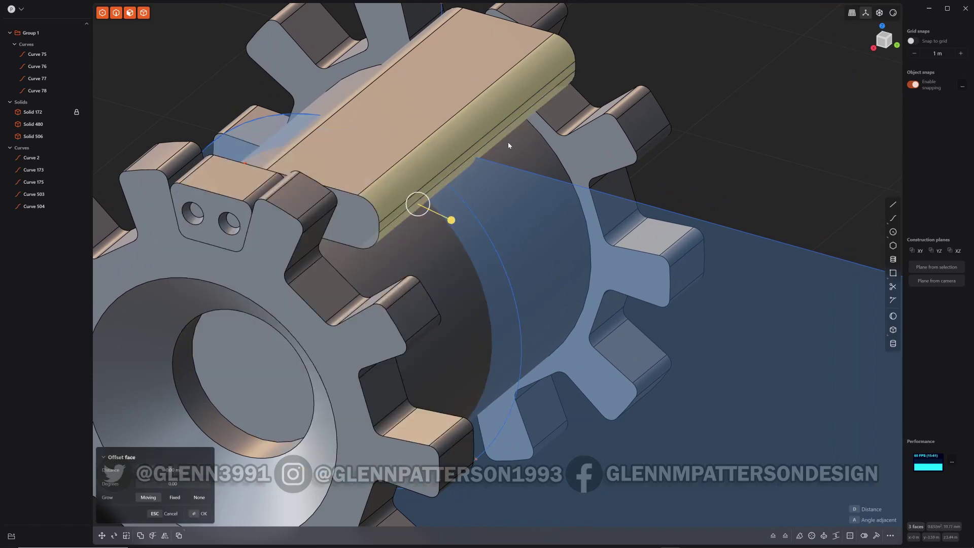
key("g")
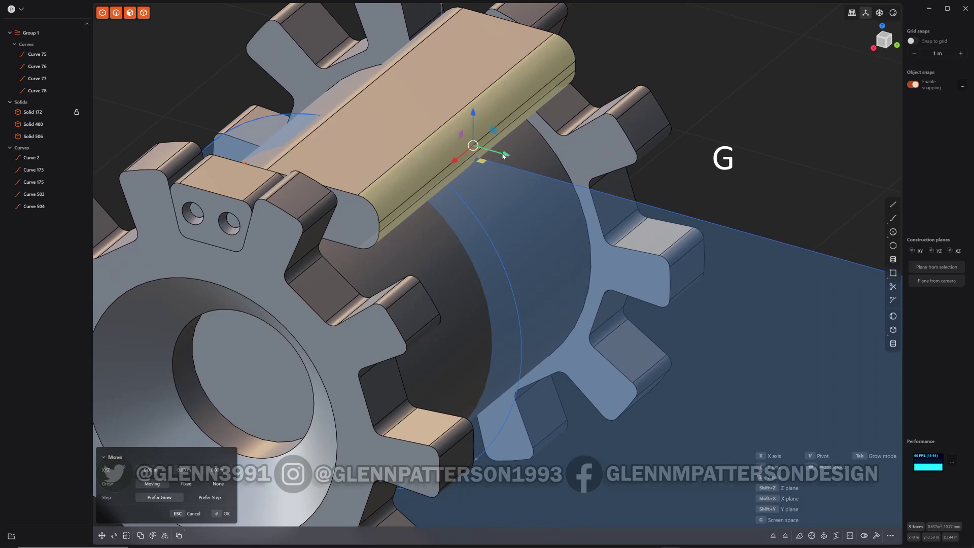
left_click_drag(505, 156, 497, 155)
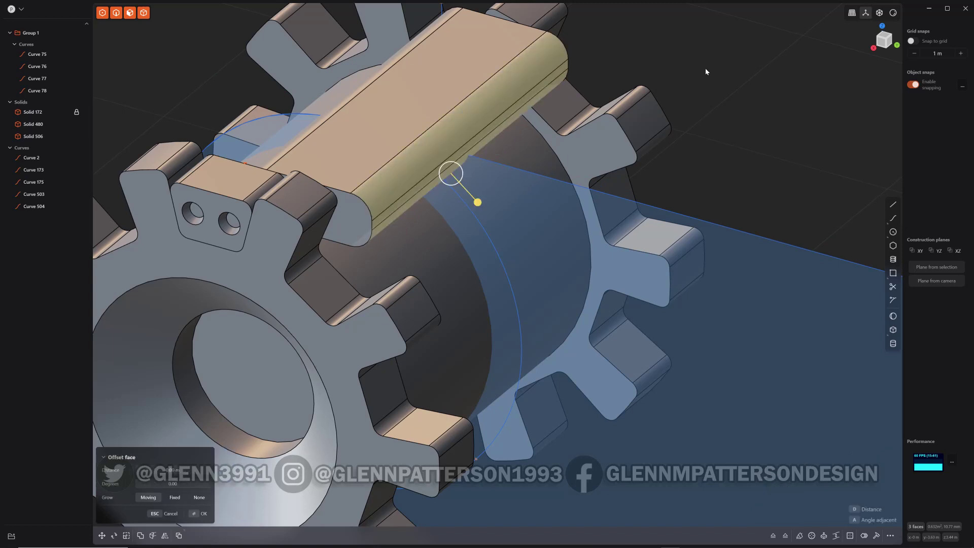
key("Escape")
Try the curve array of the narrowed link body and holed tooth along the track outline with 41 copies.
scroll(713, 91, "down", 5)
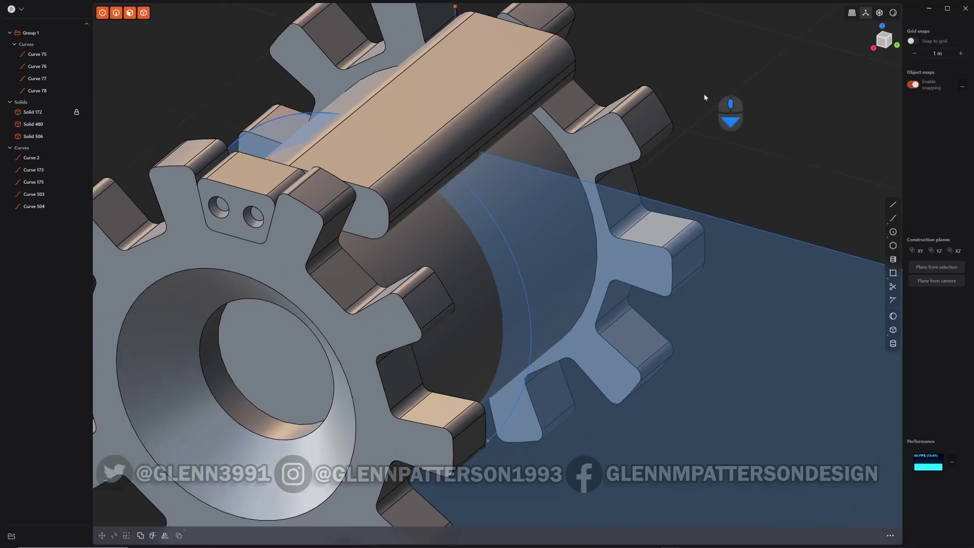
middle_click_drag(167, 317, 302, 314)
left_click(378, 183)
left_click(389, 141, "shift")
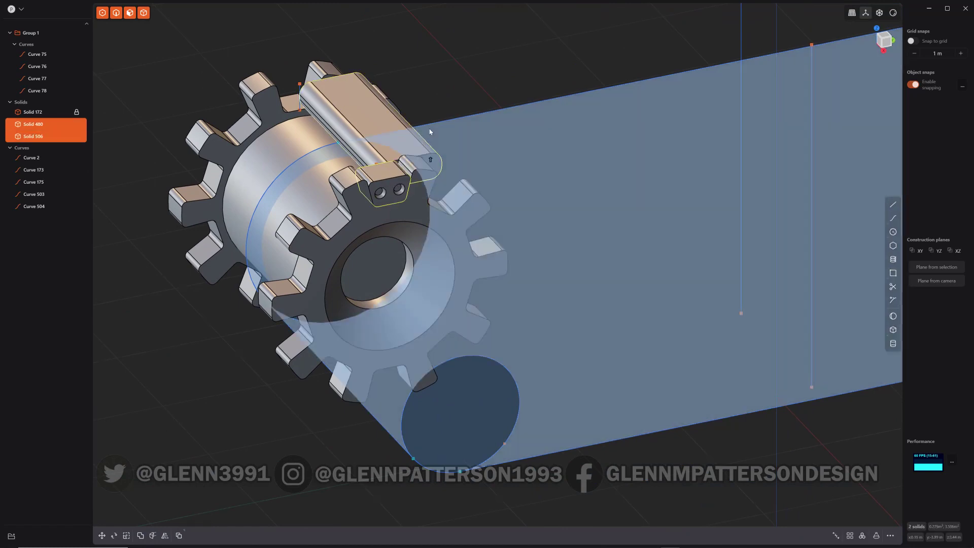
key("f")
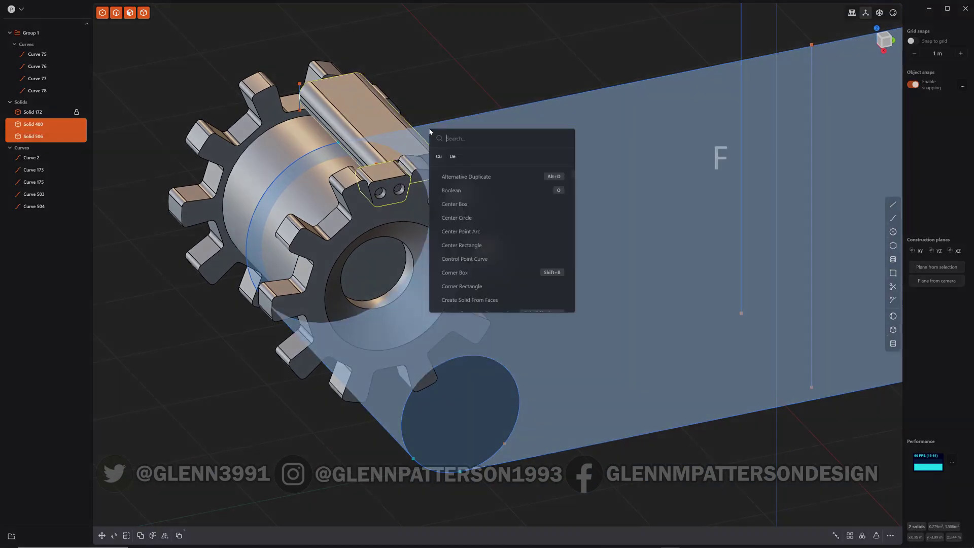
left_click(438, 157)
left_click(510, 109)
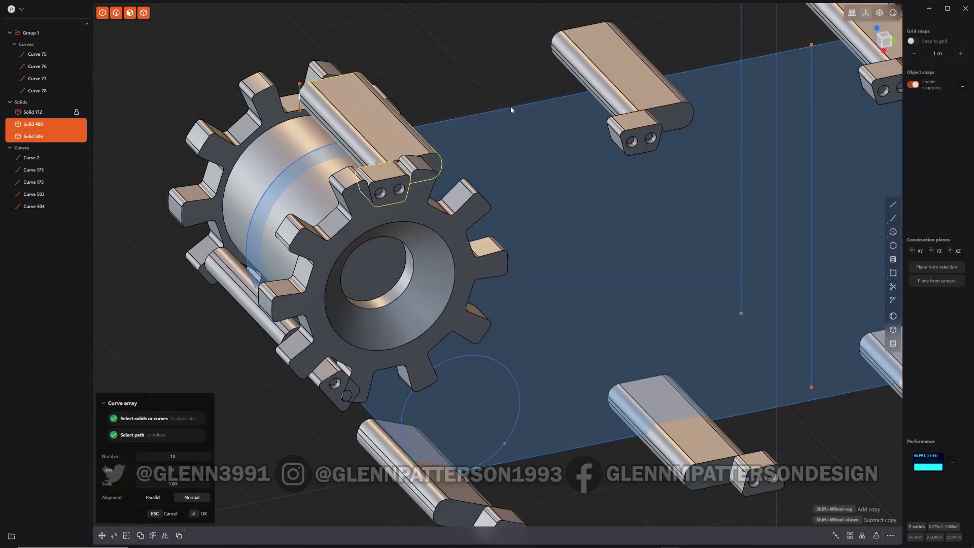
scroll(512, 131, "up", 20, "shift")
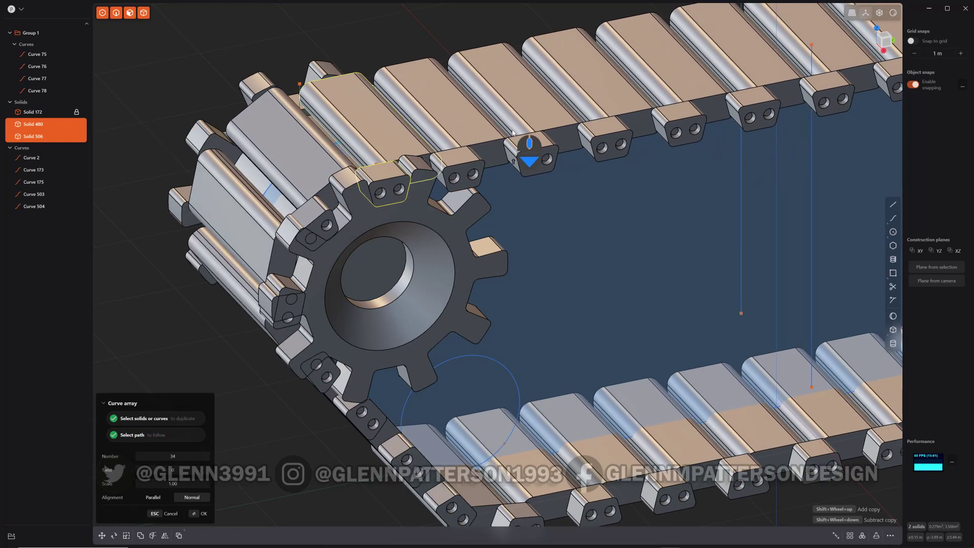
scroll(513, 132, "down", 1, "shift")
scroll(513, 131, "up", 1, "shift")
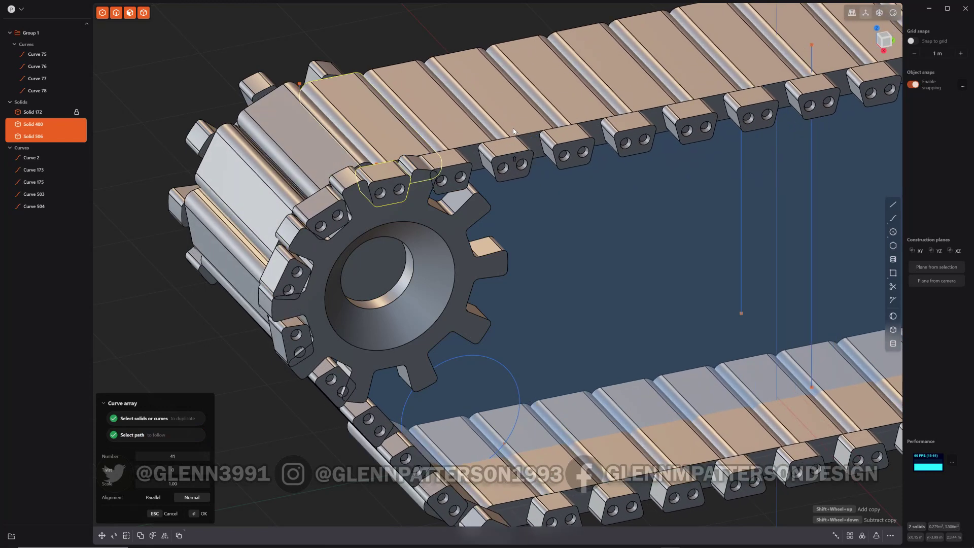
middle_click_drag(510, 183, 647, 96)
key("Escape")
Move the same rounded side faces of the link body a little further inward along Y.
left_click(569, 117)
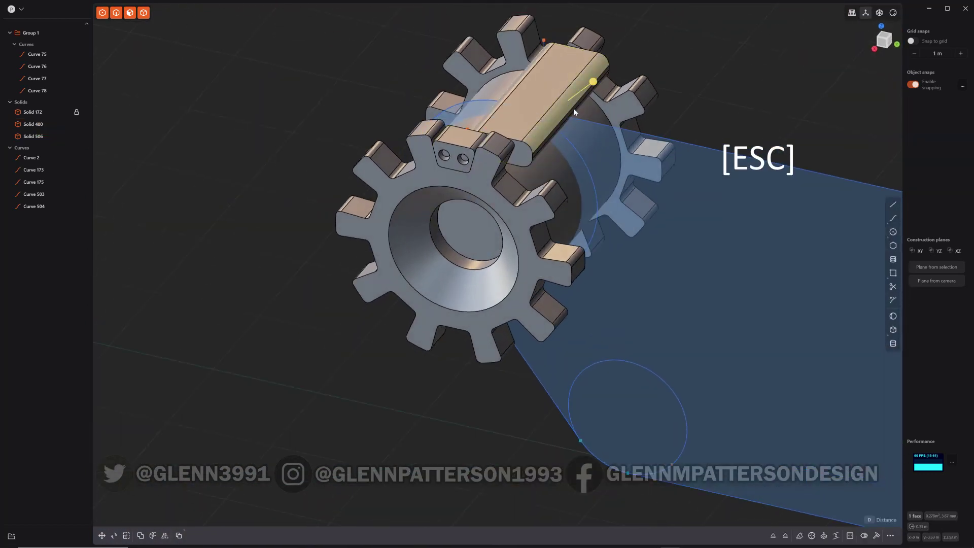
scroll(541, 105, "up", 6)
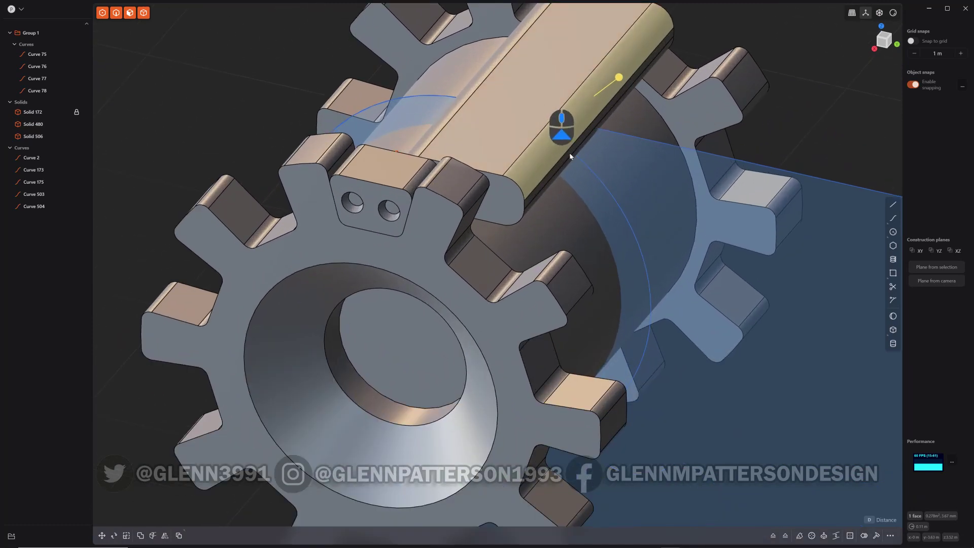
left_click(545, 185, "shift")
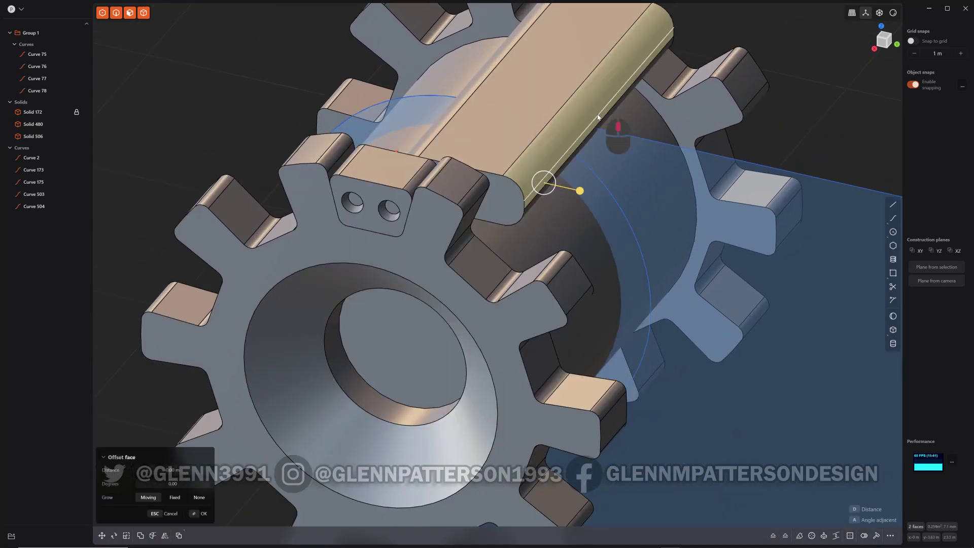
middle_click_drag(591, 115, 605, 136)
left_click(668, 213, "shift")
key("g")
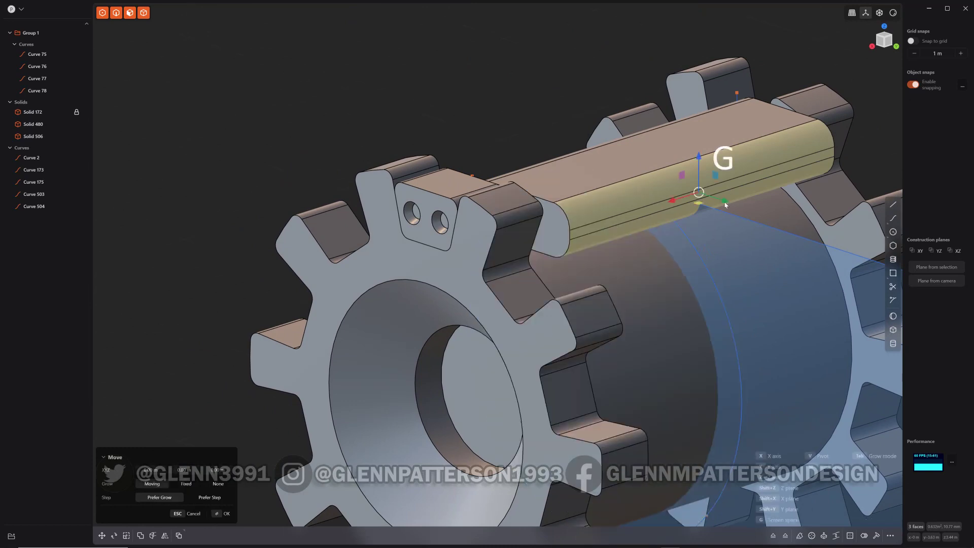
left_click_drag(726, 202, 722, 201)
key("Escape")
middle_click_drag(464, 98, 557, 122)
scroll(554, 65, "down", 5)
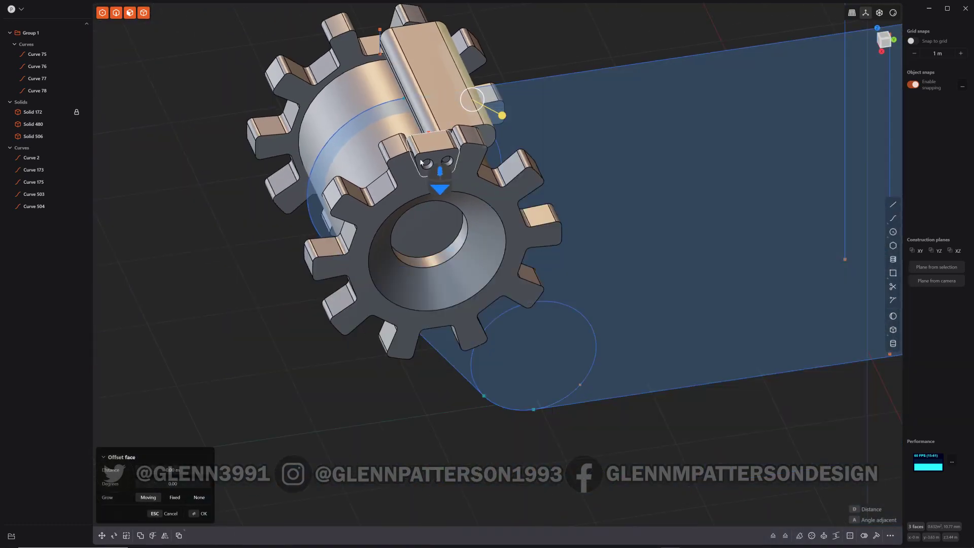
key("Escape")
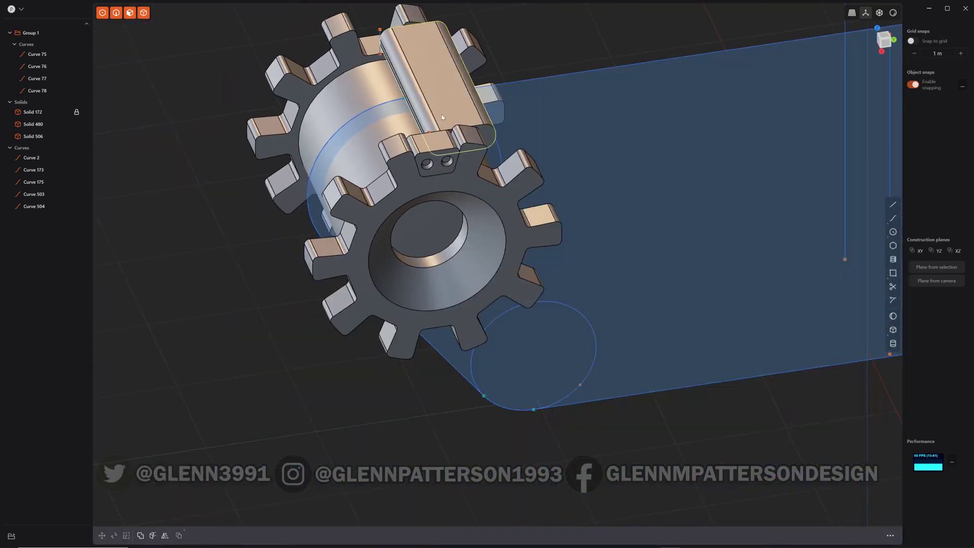
Try the curve array of the link body and holed tooth along the track outline with 42 copies.
left_click(442, 115)
left_click(454, 167, "shift")
scroll(543, 206, "down", 3)
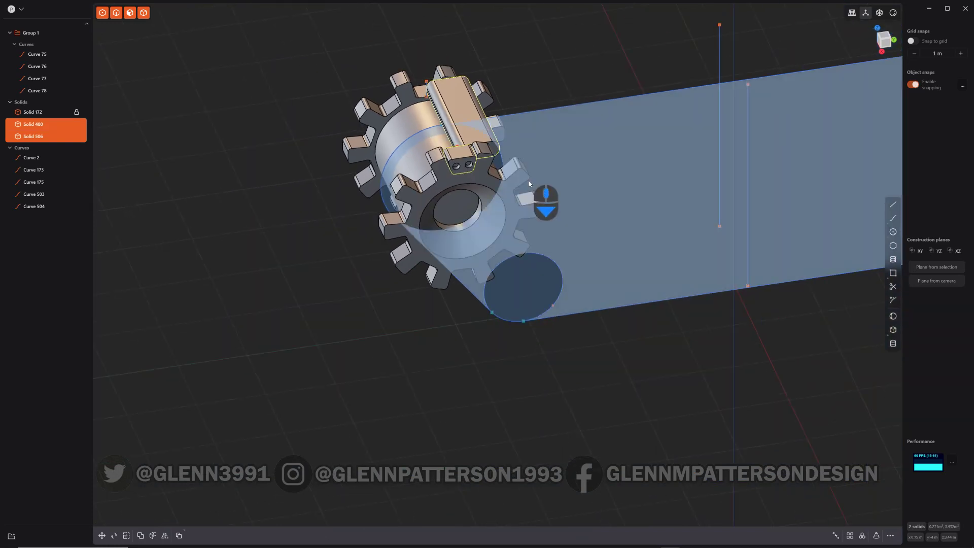
key("f")
left_click(534, 209)
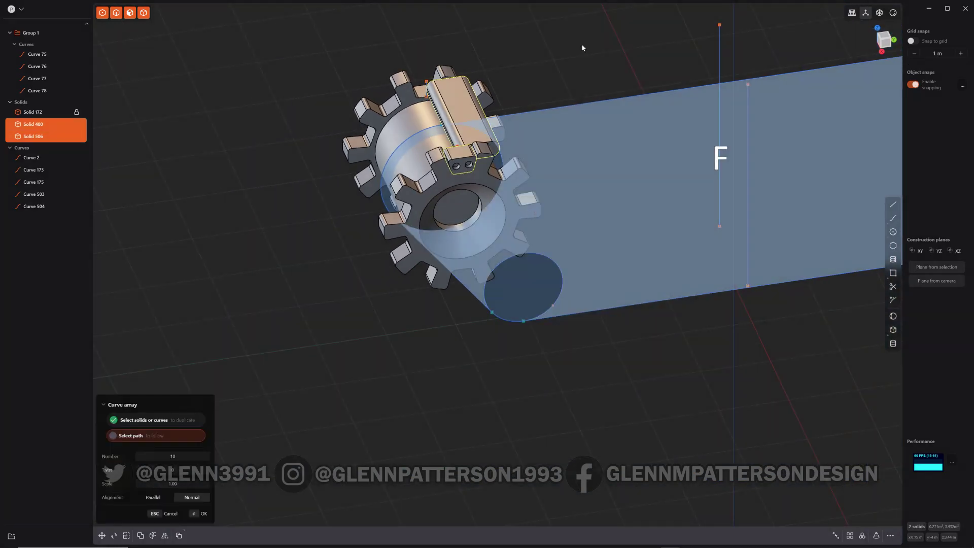
left_click(585, 104)
scroll(611, 161, "up", 14, "shift")
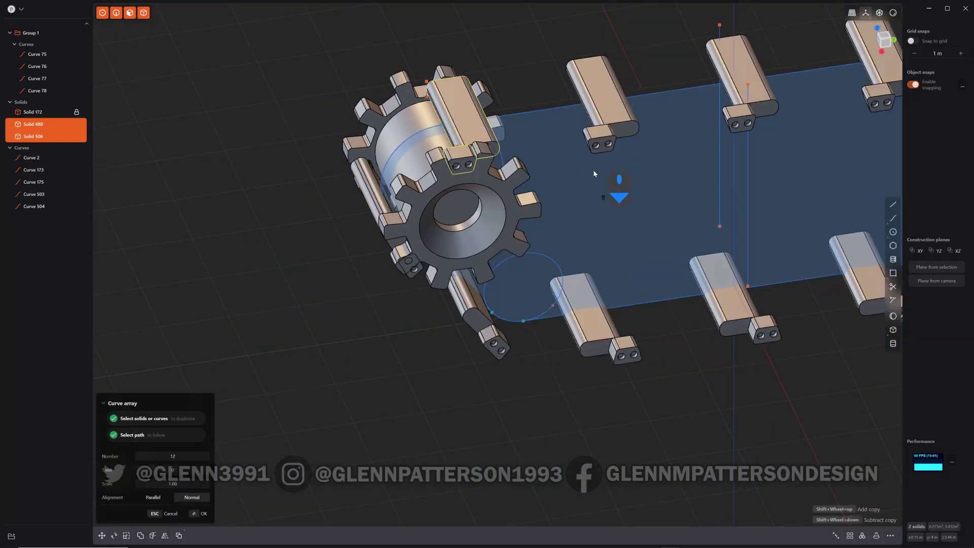
scroll(592, 183, "up", 18, "shift")
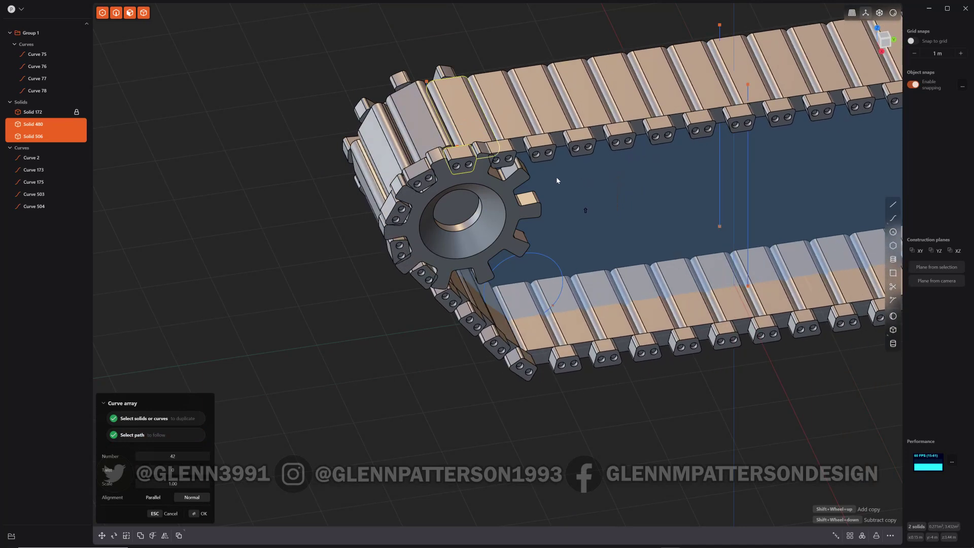
middle_click_drag(478, 118, 511, 162)
key("Escape")
Apply a small chamfer to the edge loops around both end faces of the link body.
scroll(441, 111, "up", 5)
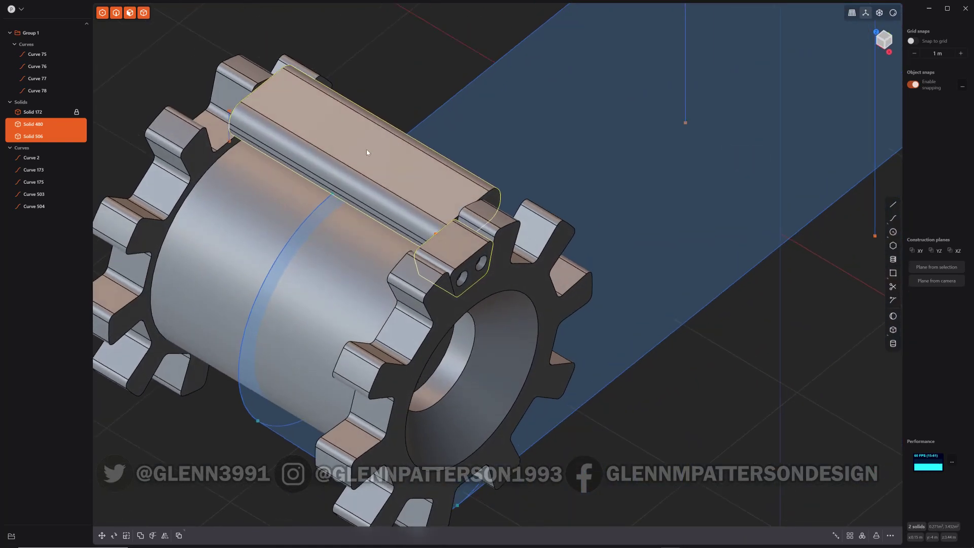
left_click(367, 149)
key("o")
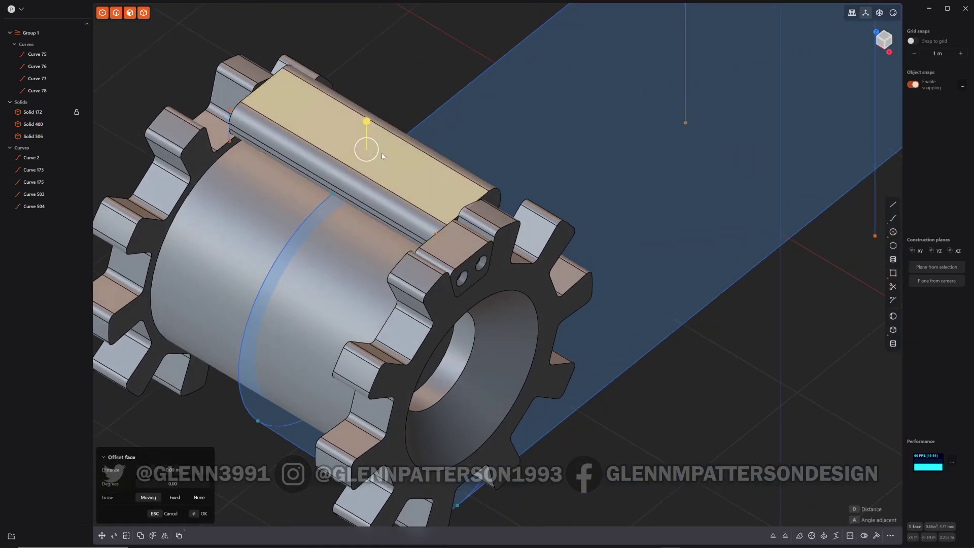
middle_click_drag(283, 179, 355, 175)
left_click(213, 389)
key("ctrl+d")
key("ctrl+d")
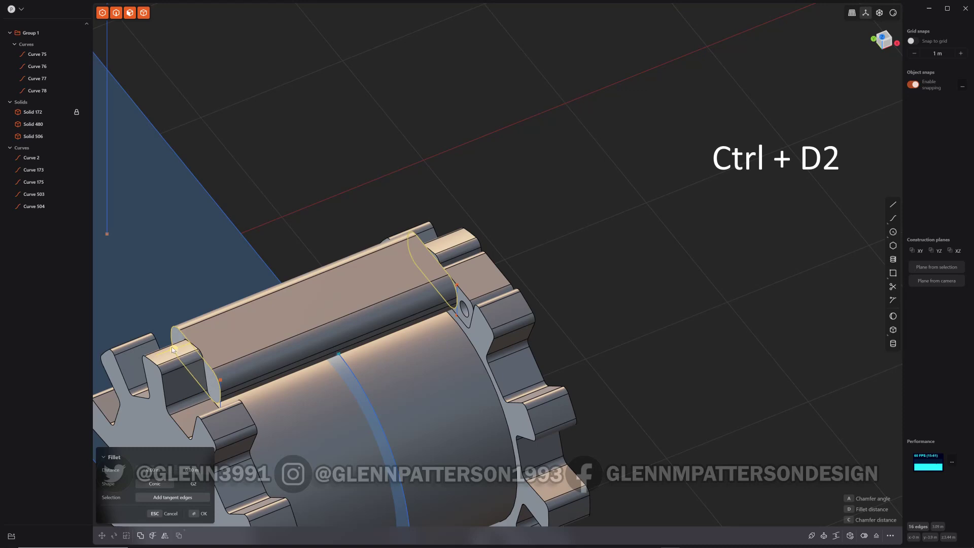
left_click_drag(174, 350, 176, 348)
key("Return")
Draw a zigzag polyline with three slanted strokes across one half of the link body's flat top and knife-cut the face with it.
left_click(353, 287)
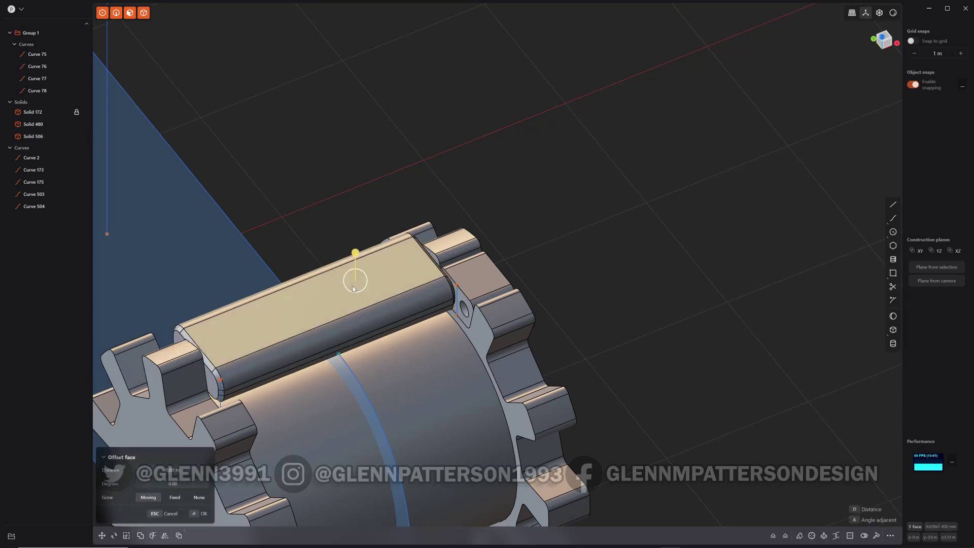
key("space")
scroll(487, 264, "up", 5)
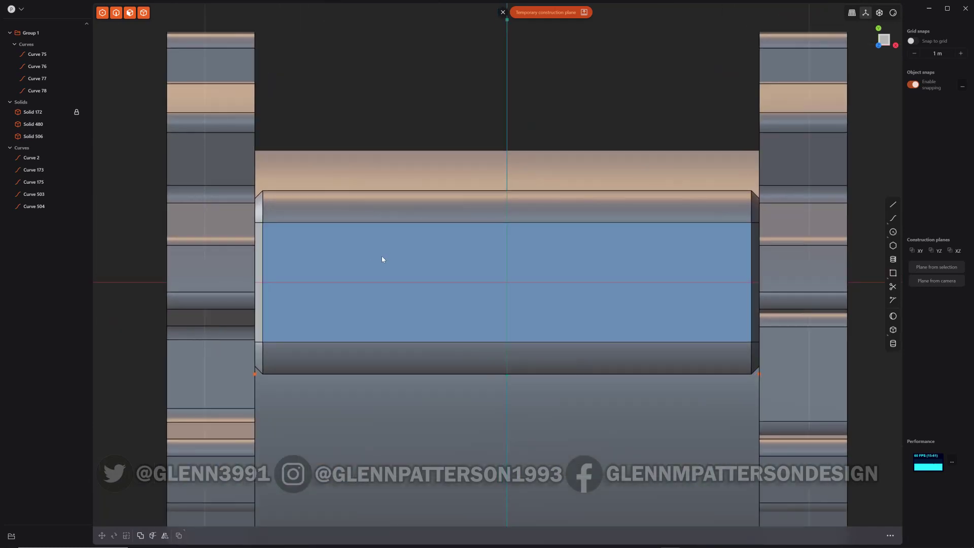
key("shift+a")
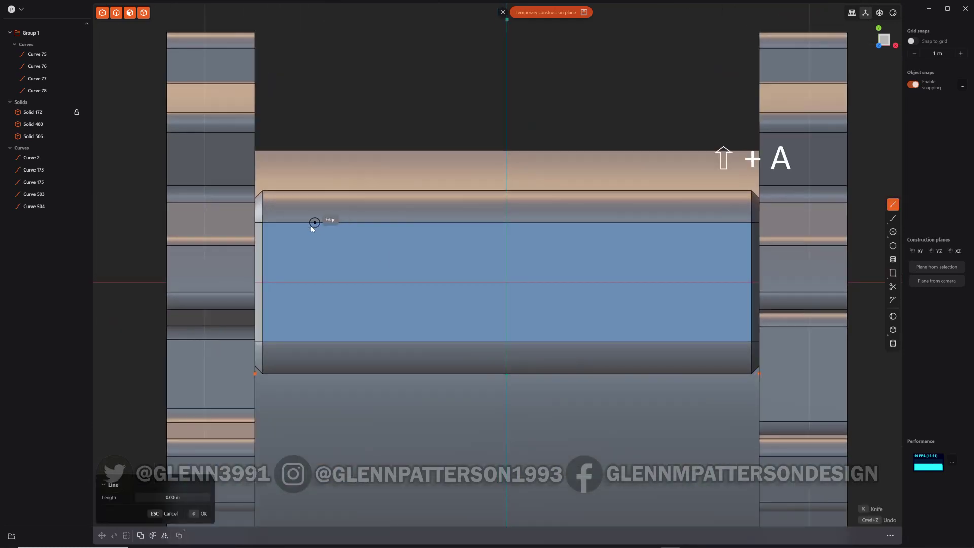
left_click(303, 222)
left_click(319, 343)
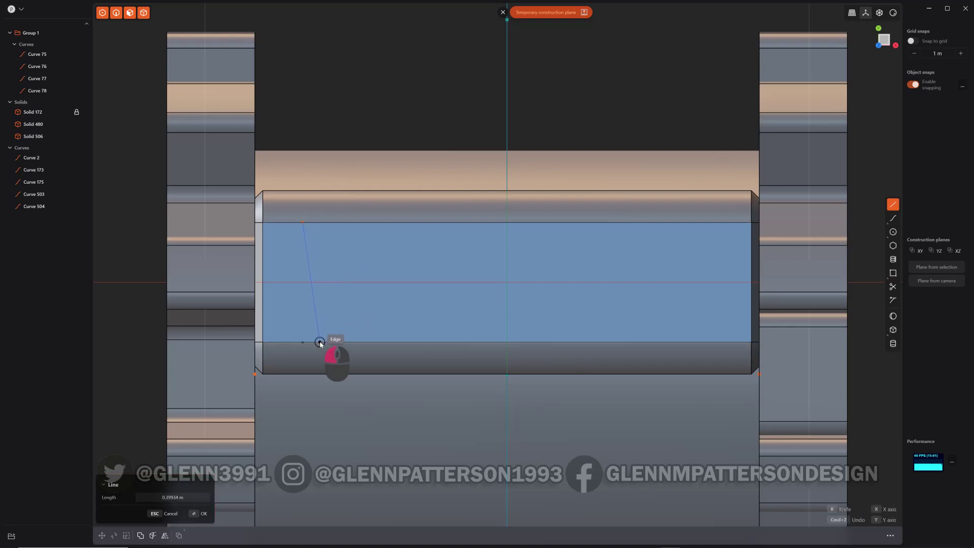
left_click(358, 342)
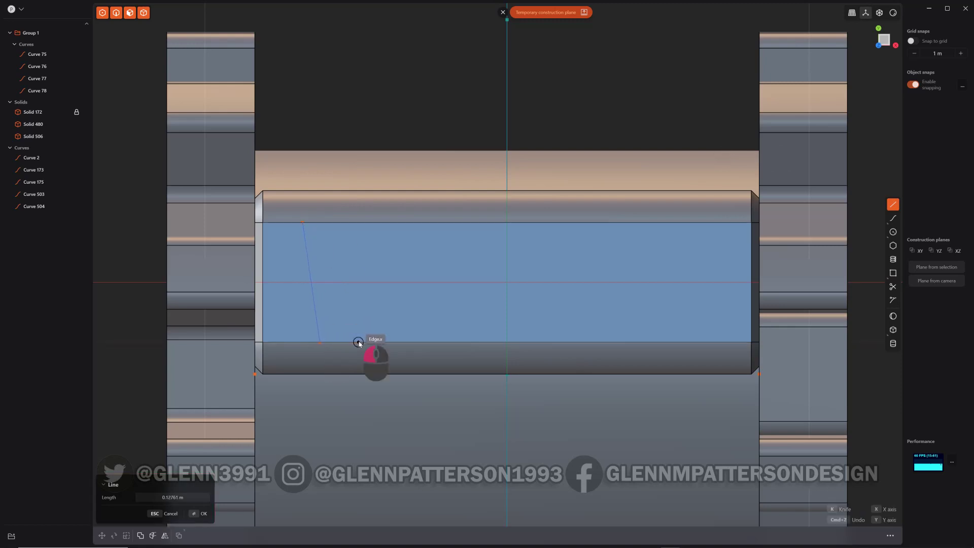
left_click(417, 221)
left_click(434, 222)
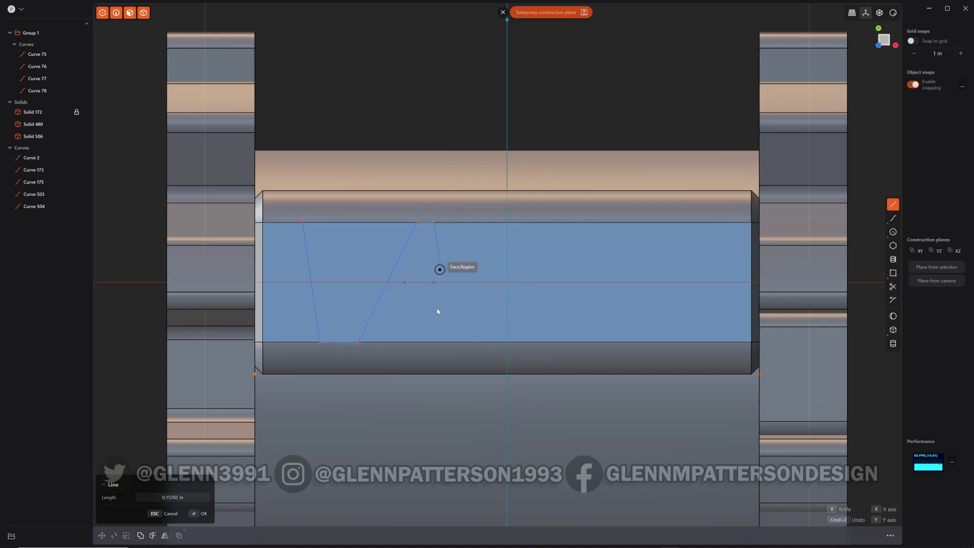
left_click(463, 342)
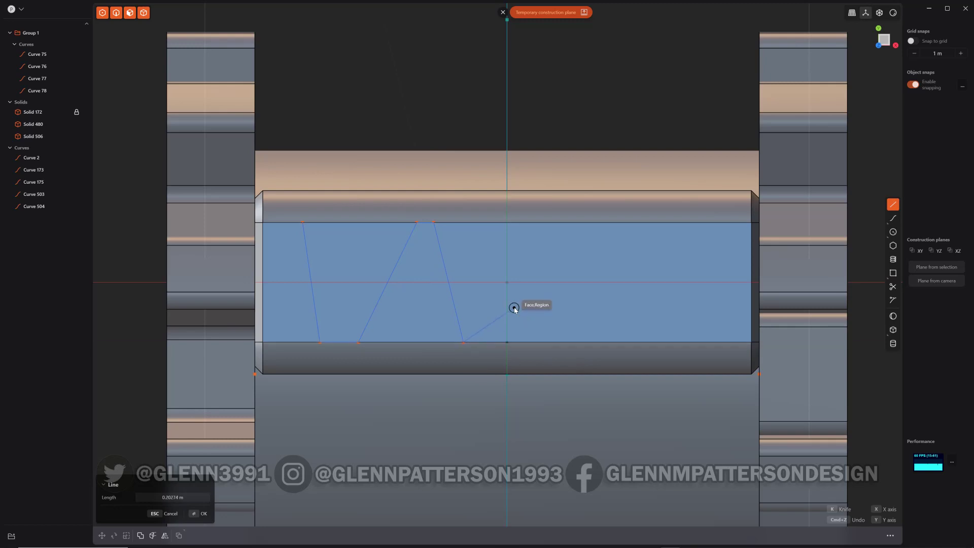
key("k")
right_click(568, 301)
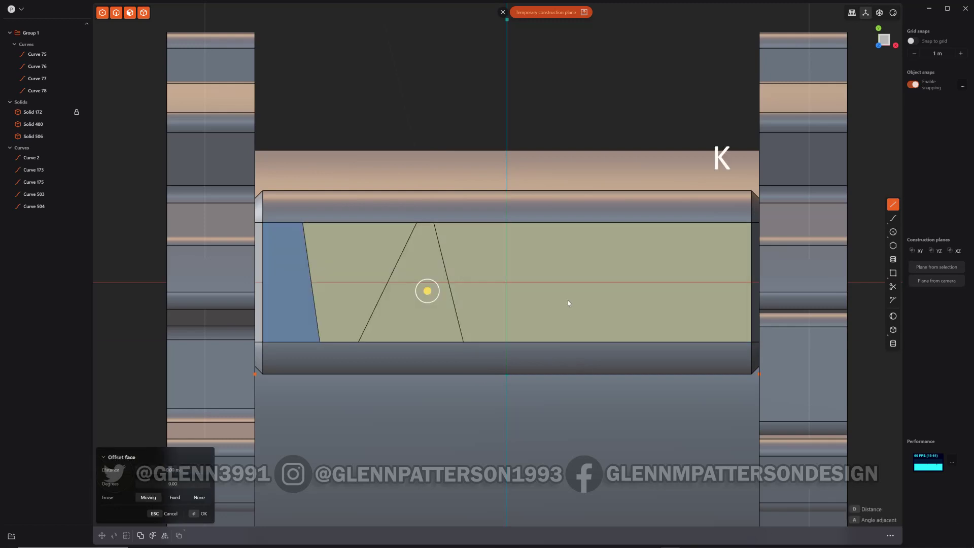
Offset the first trapezoid panel and the large remaining panel of the cut top face slightly outward to raise them.
middle_click_drag(528, 251, 488, 248)
left_click(365, 215)
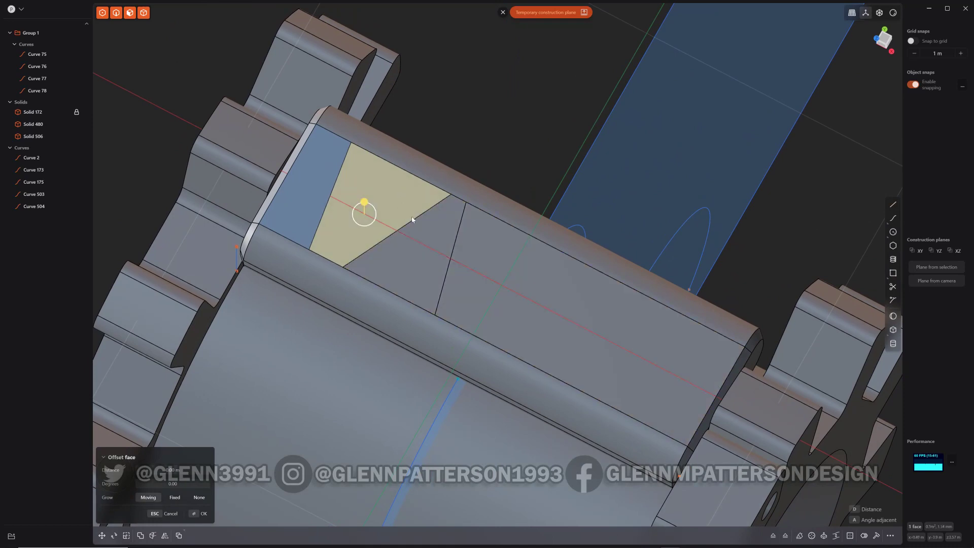
left_click(483, 260, "shift")
left_click_drag(482, 254, 483, 239)
right_click(536, 305)
left_click(514, 123)
Mirror the link body along X about its centre plane, with the halves merged together.
middle_click_drag(443, 291, 474, 294)
key("alt+x")
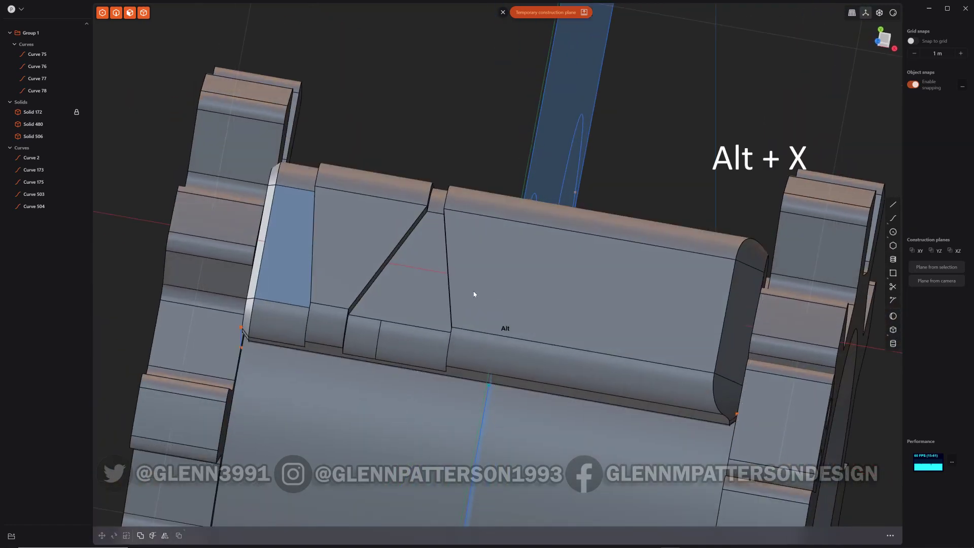
left_click(490, 241)
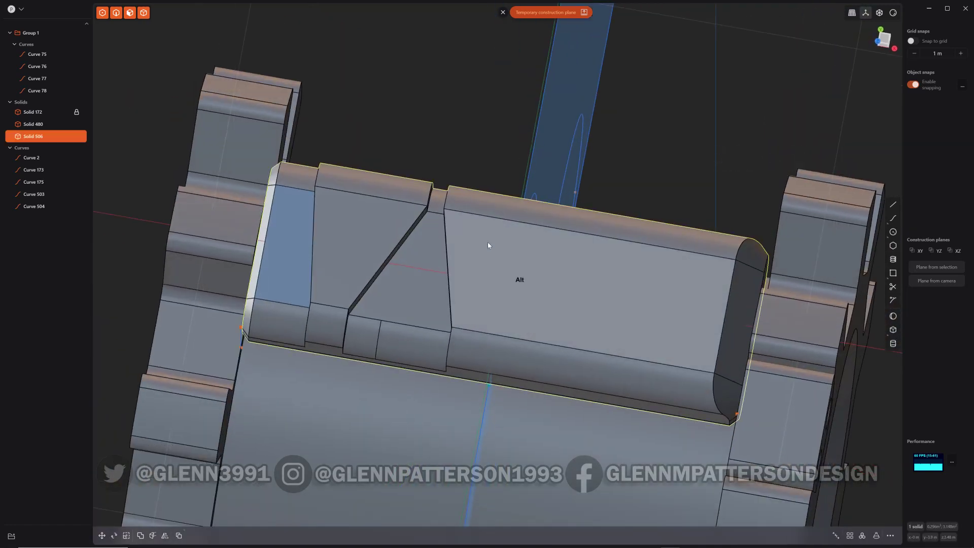
key("alt+x")
left_click(485, 281)
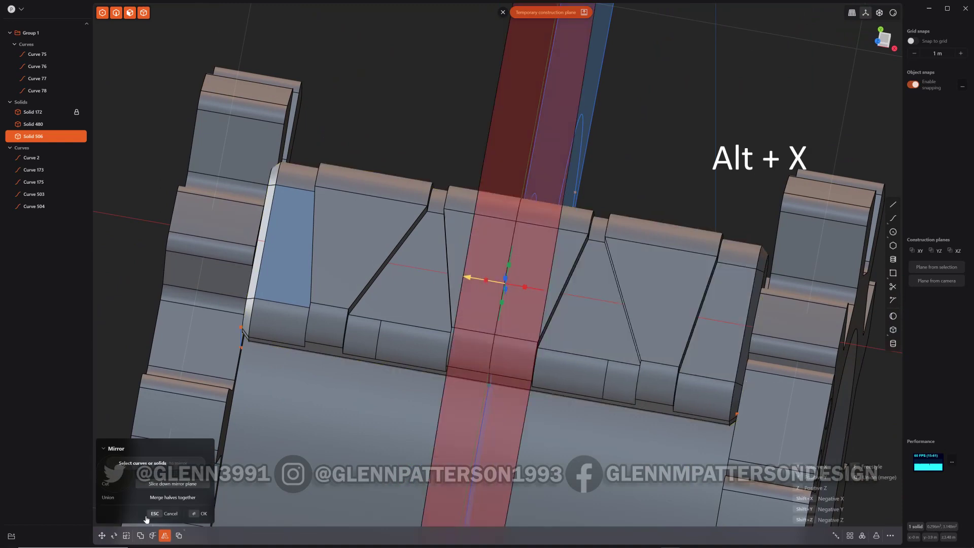
key("u")
left_click(201, 514)
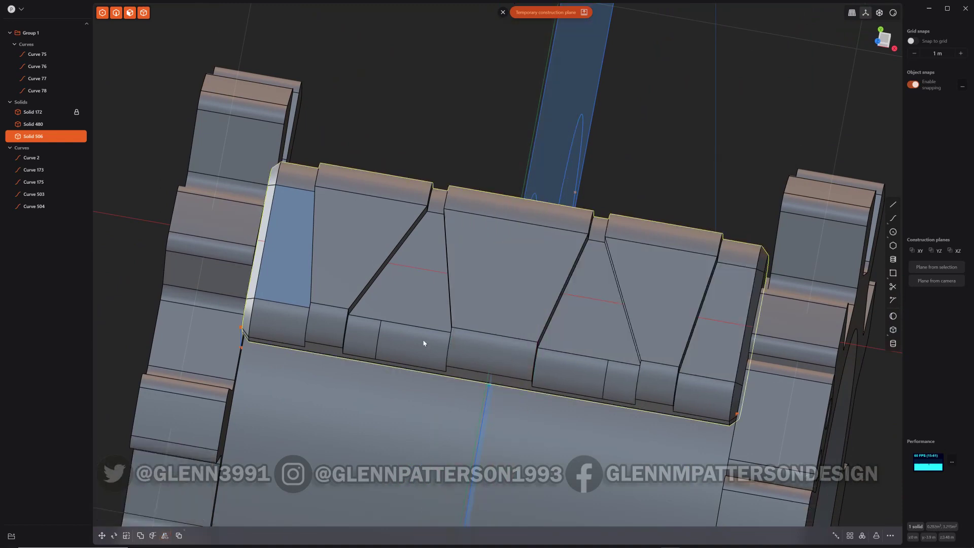
Offset the link body's raised central panel slightly inward to lower it.
middle_click_drag(467, 284, 503, 246)
left_click(503, 247)
key("o")
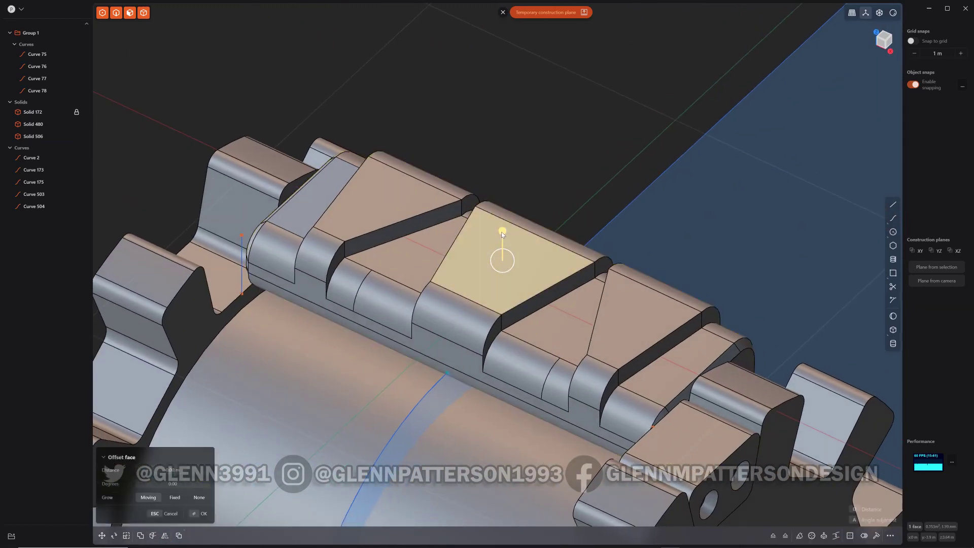
left_click_drag(502, 232, 503, 243)
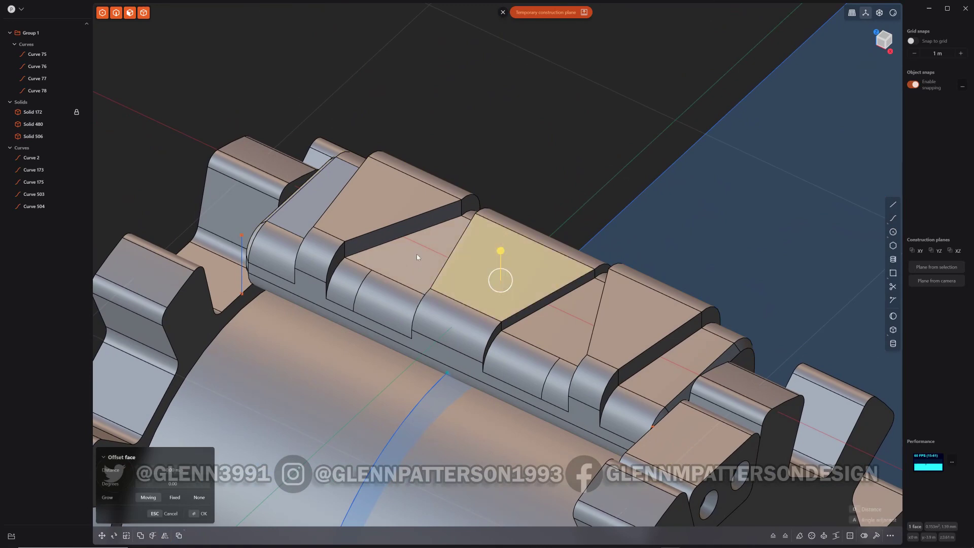
Cut the recessed face beside the central panel into evenly spaced strips running along the link's length.
middle_click_drag(416, 254, 391, 289)
left_click(402, 298)
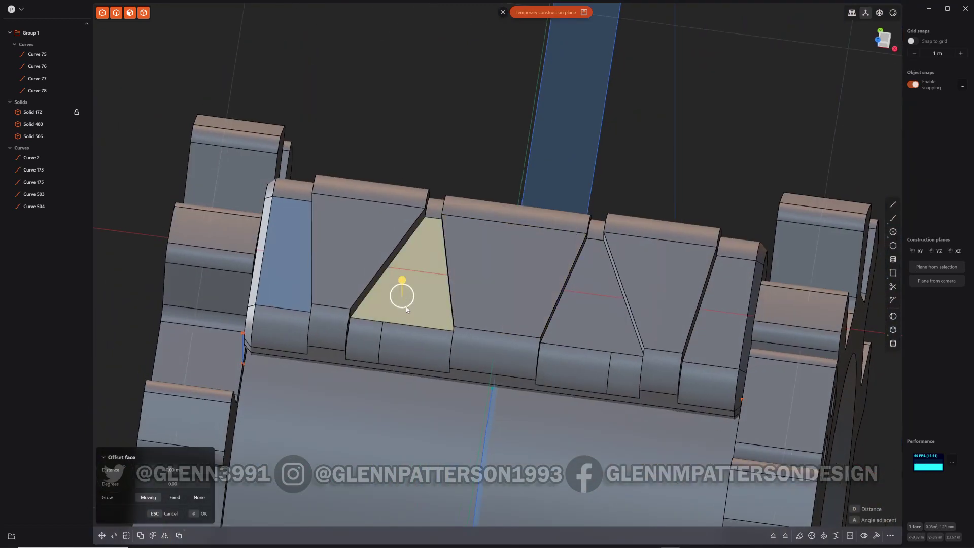
key("ctrl+r")
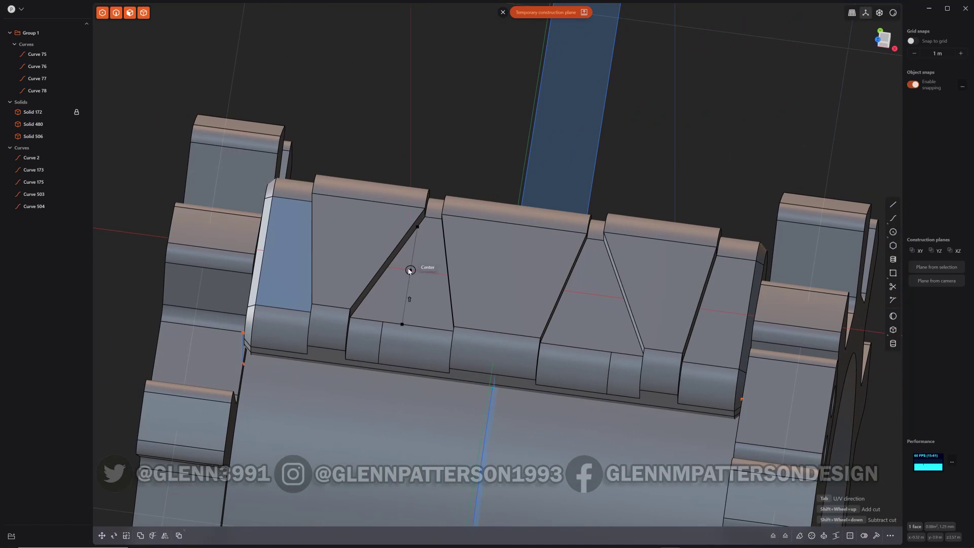
key("Tab")
scroll(409, 270, "down", 6, "shift")
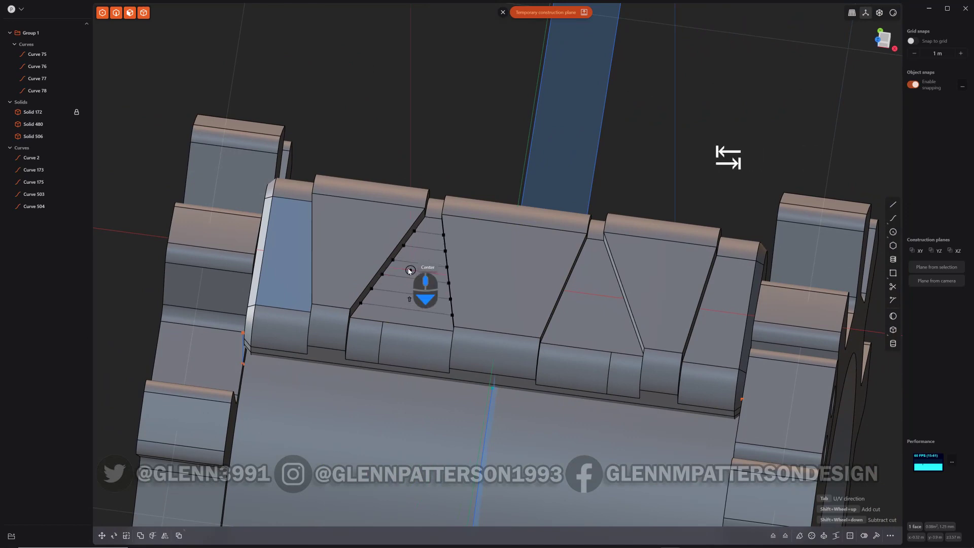
left_click(409, 269)
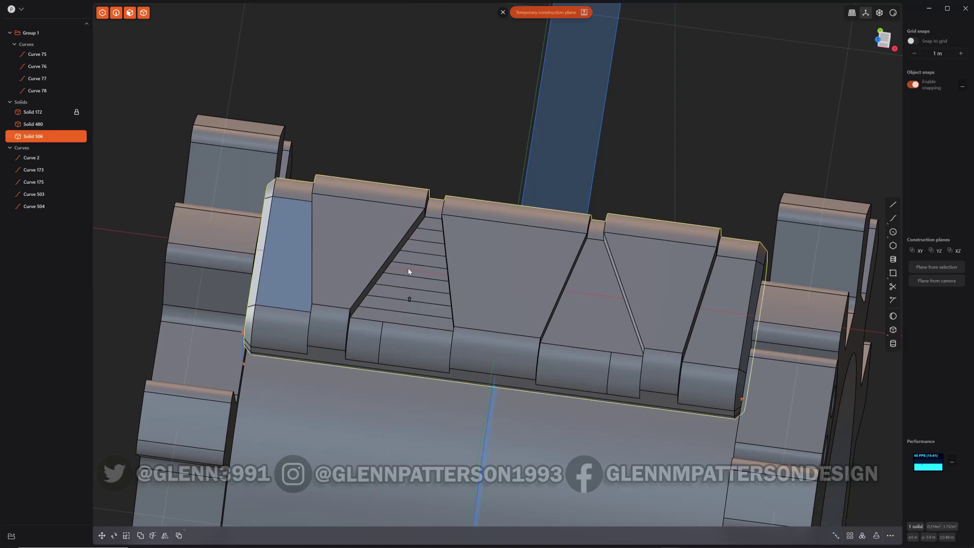
Offset four alternating strips of the divided recess outward to form raised tread ribs.
left_click(405, 308)
key("o")
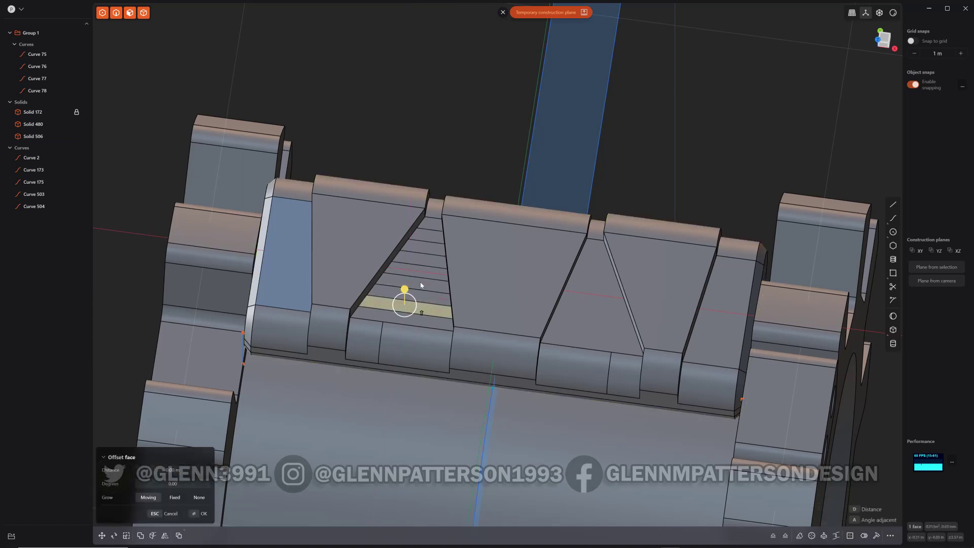
left_click(419, 280, "shift")
left_click(429, 258, "shift")
left_click(433, 231, "shift")
left_click_drag(434, 219, 436, 215)
middle_click_drag(516, 294, 512, 267)
left_click_drag(437, 205, 436, 203)
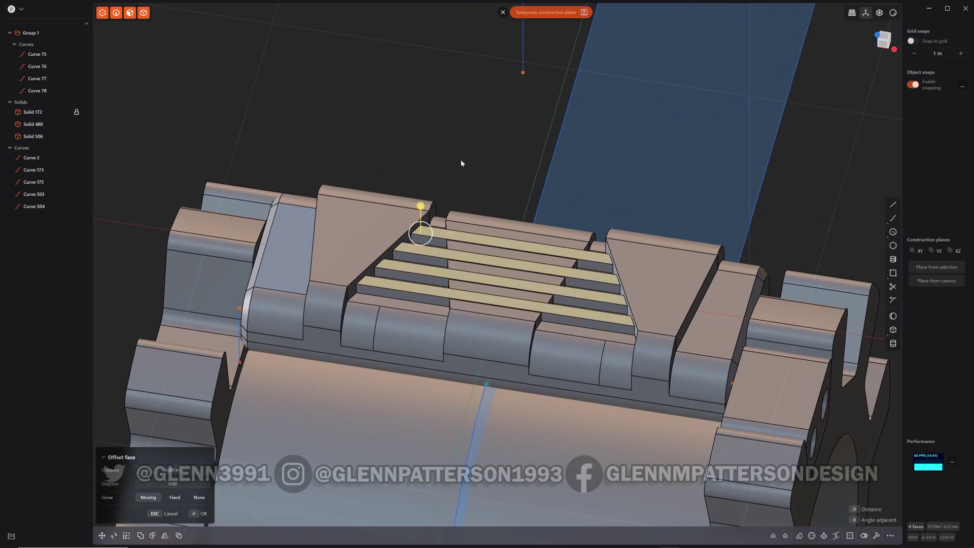
key("Escape")
Mirror the ribbed link body about its centre plane.
left_click(487, 226)
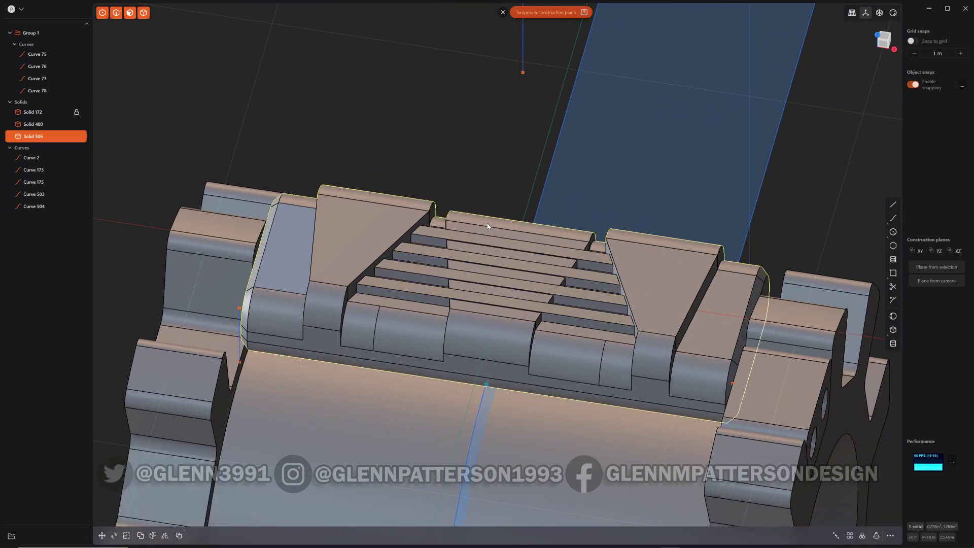
key("alt+x")
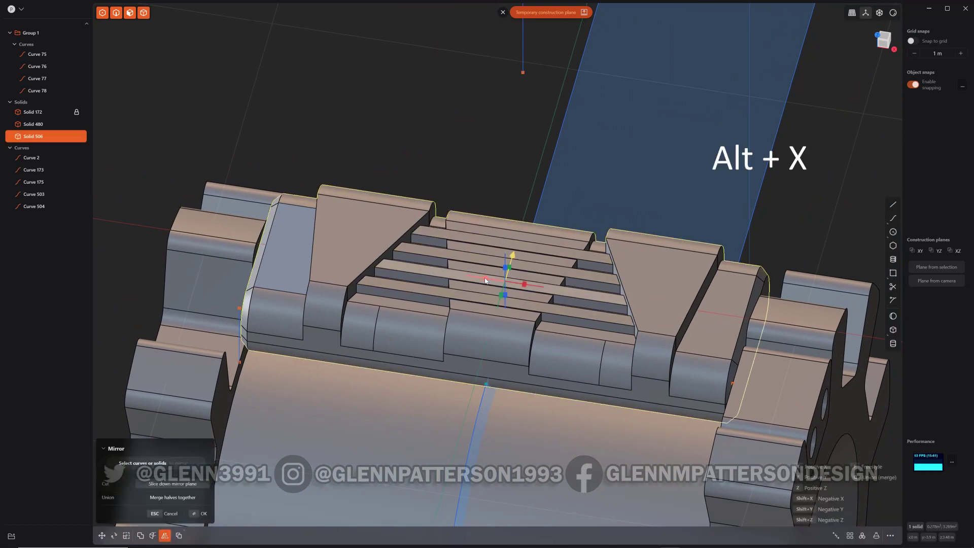
left_click(203, 514)
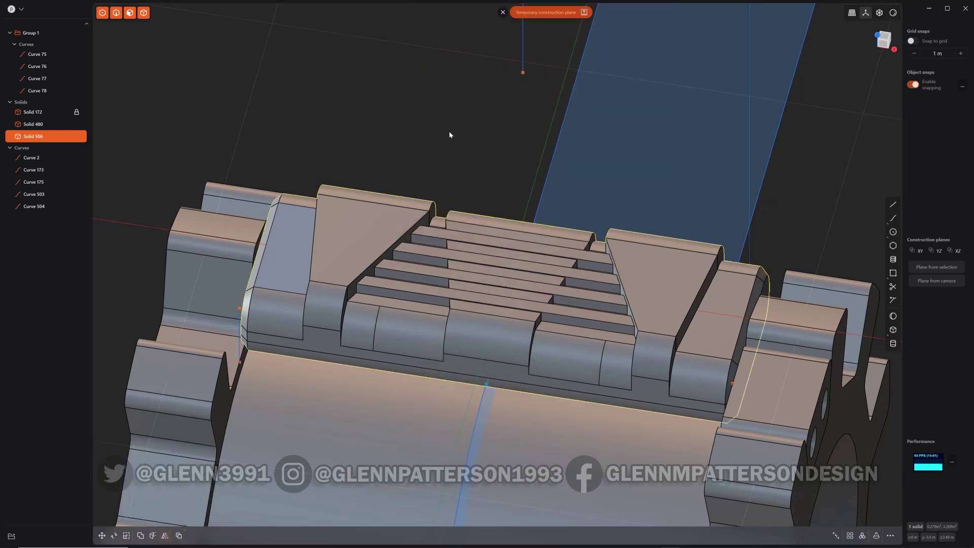
Apply a small Fillet to the perimeter edges of both side faces of the holed tooth.
scroll(426, 162, "down", 4)
middle_click_drag(422, 195, 405, 213)
middle_click_drag(546, 276, 492, 38)
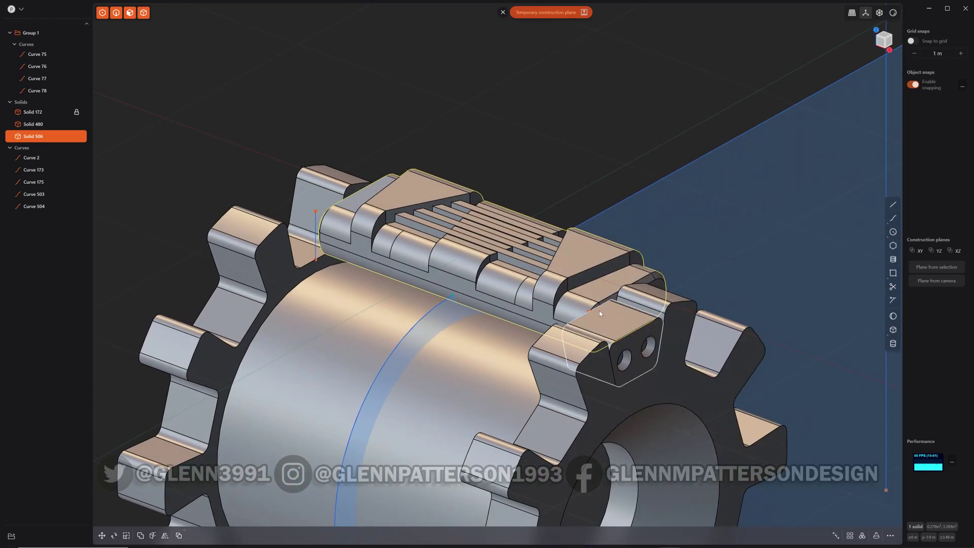
left_click(634, 343)
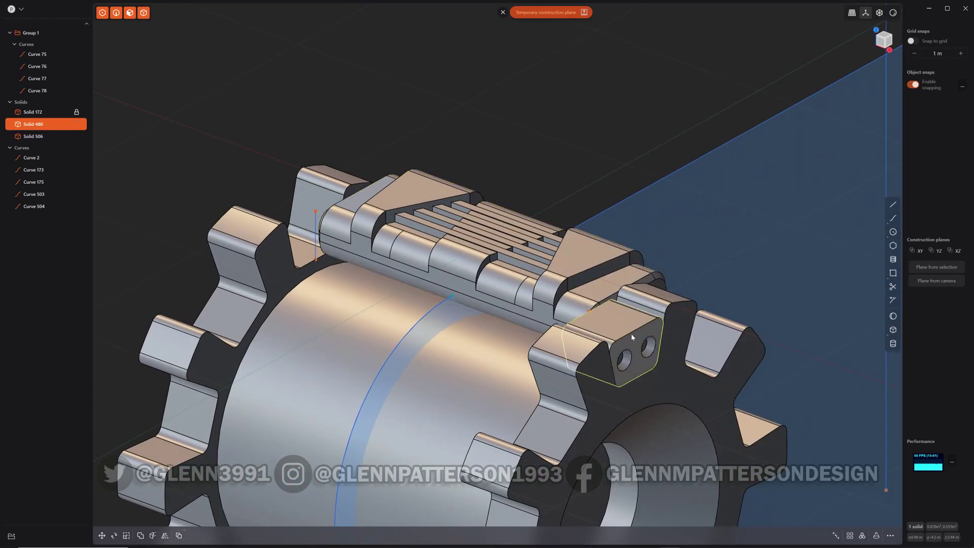
key("f")
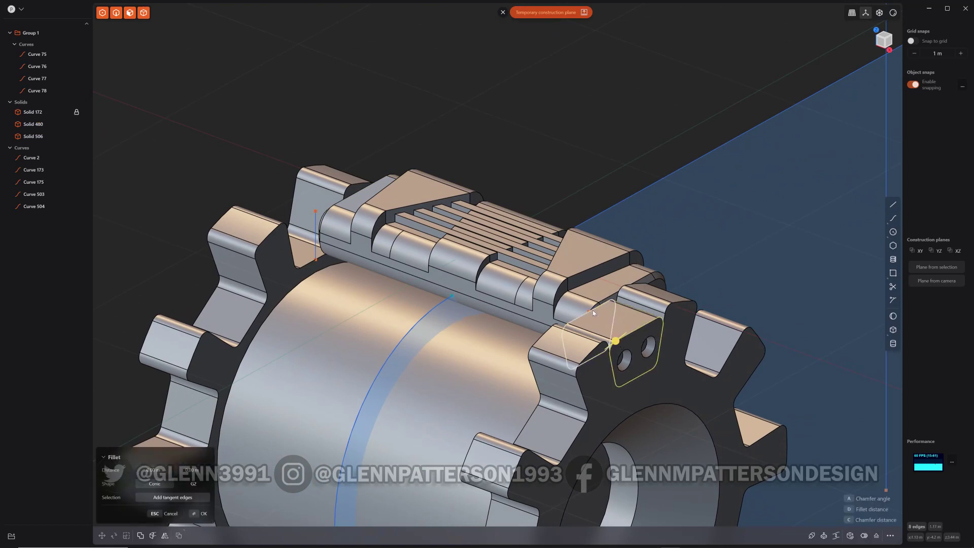
middle_click_drag(632, 333, 664, 250)
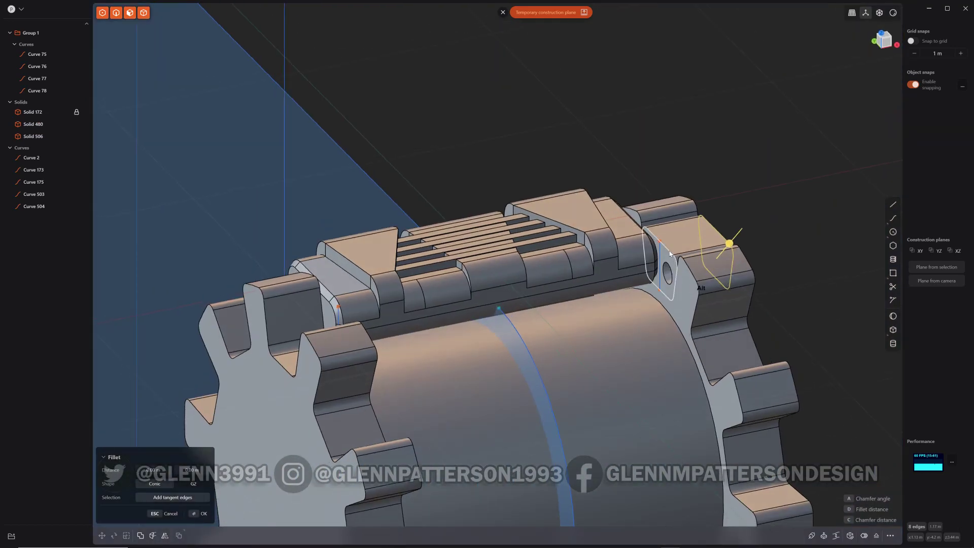
left_click(671, 254)
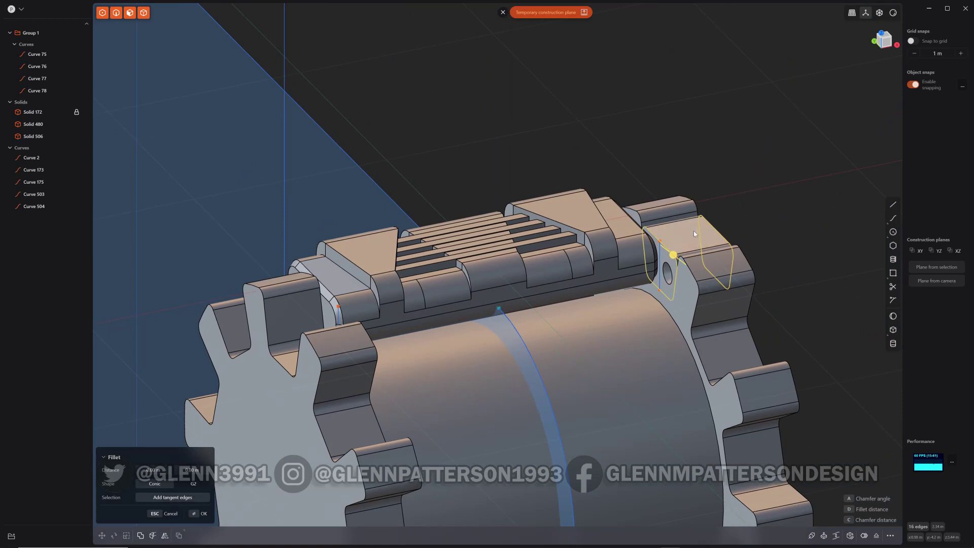
left_click_drag(678, 254, 676, 257)
key("Return")
middle_click_drag(770, 200, 541, 264)
scroll(527, 267, "up", 1)
scroll(517, 265, "down", 3)
Exit the temporary construction plane and mirror the holed tooth across the X axis onto the sprocket's opposite rim.
left_click(445, 48)
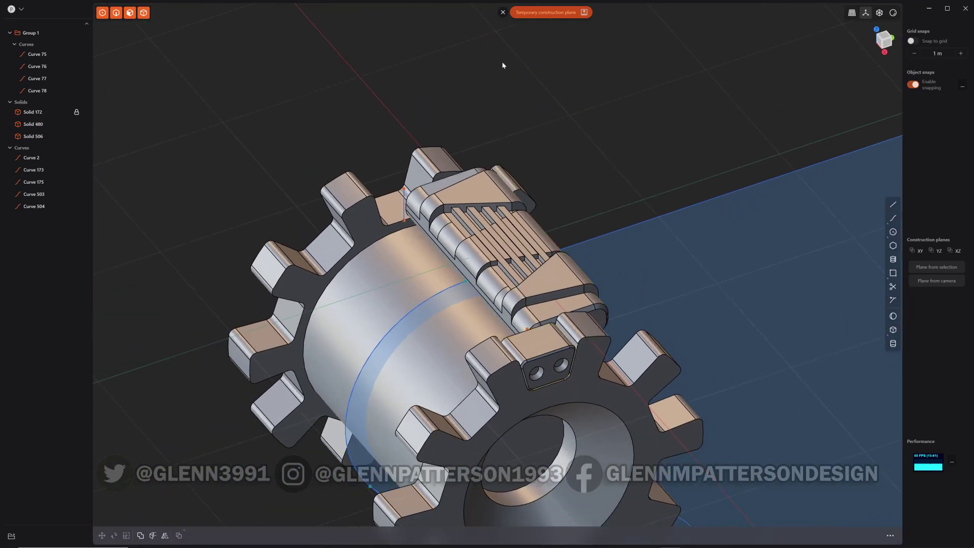
left_click(502, 16)
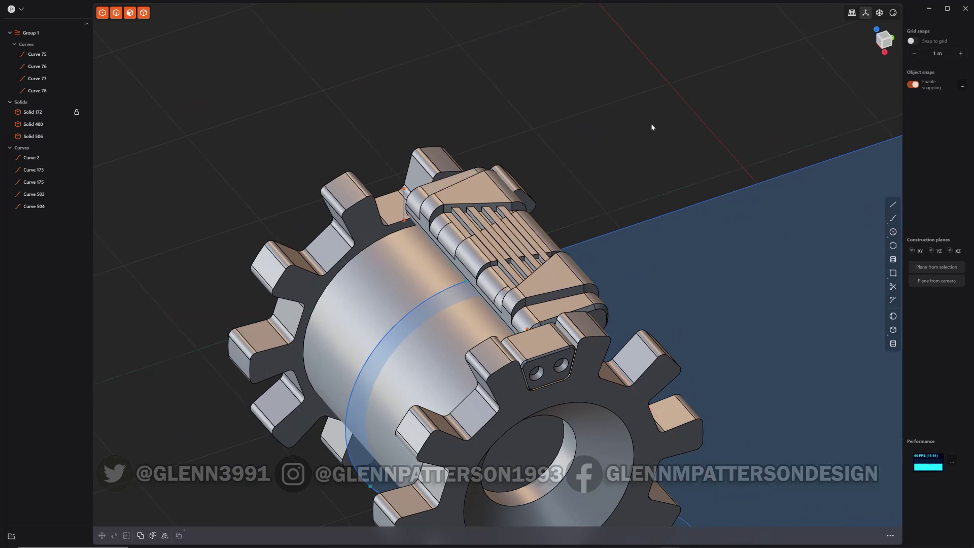
scroll(669, 152, "down", 5)
left_click(602, 258)
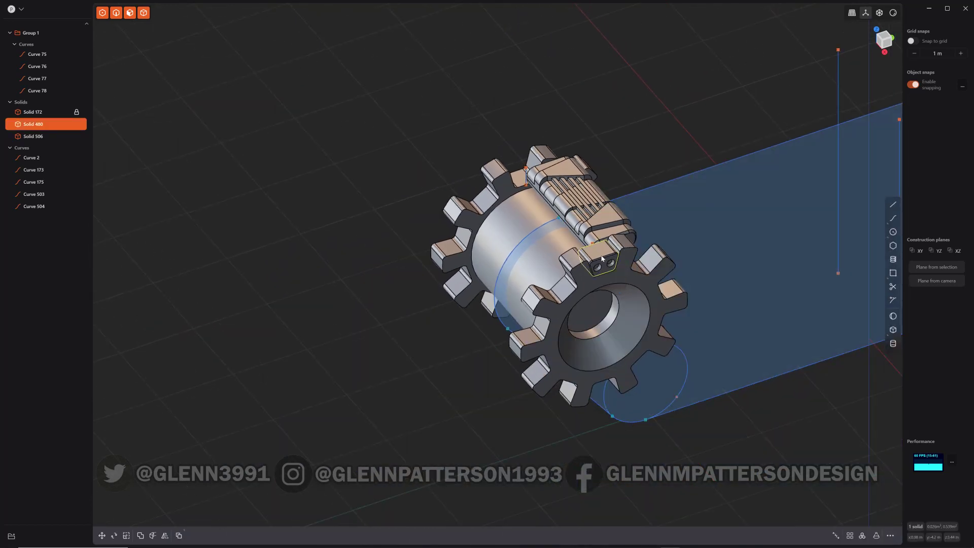
middle_click_drag(797, 316, 619, 304, "shift")
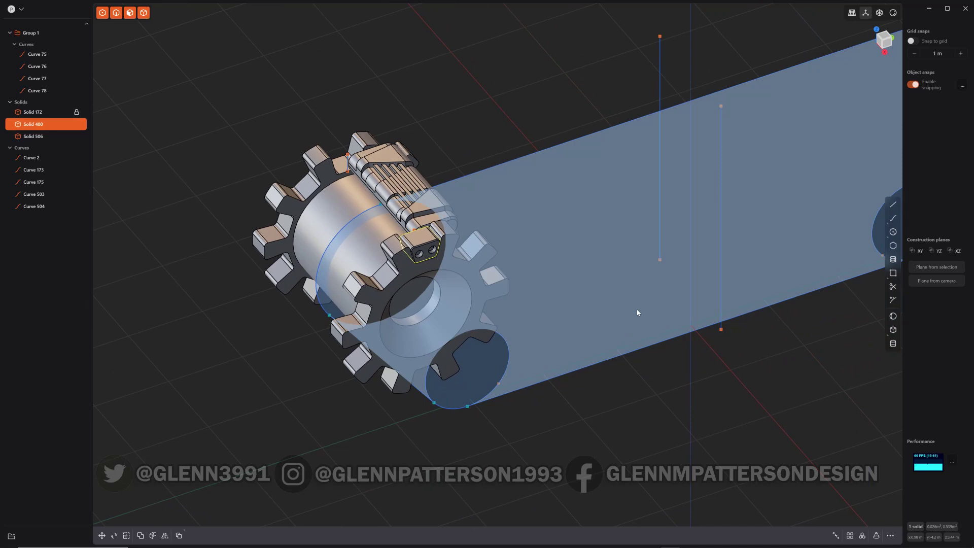
key("alt+x")
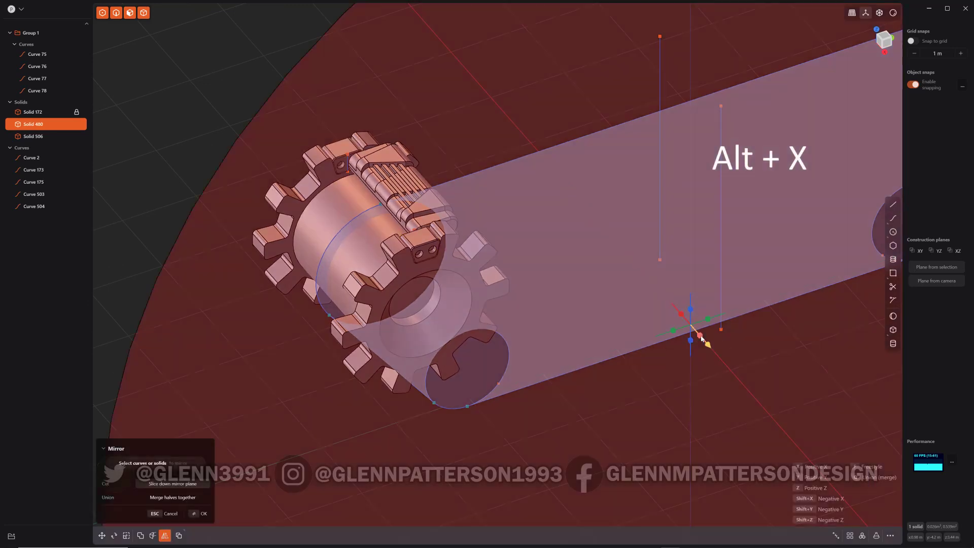
key("Return")
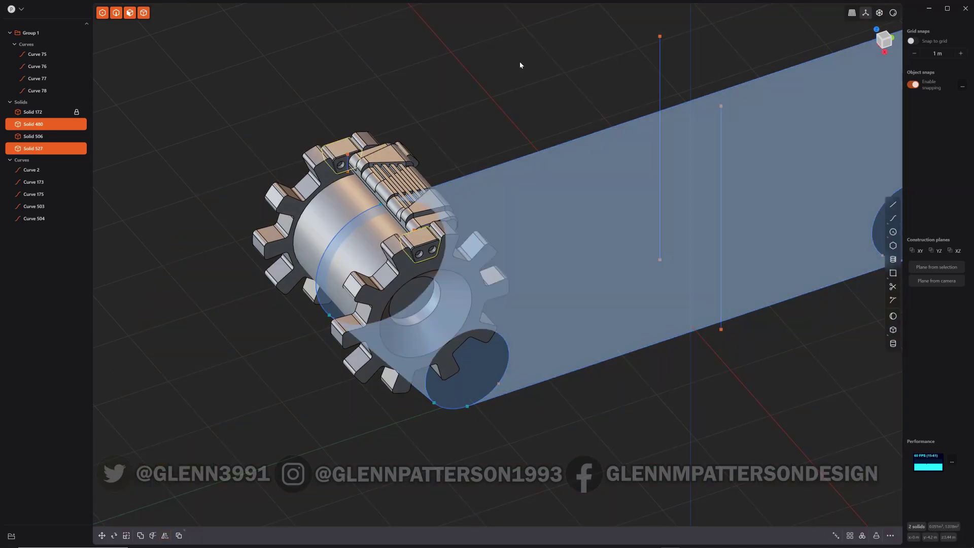
Curve-array the link body and both holed teeth along the track outline with 41 copies in Normal alignment.
middle_click_drag(570, 66, 302, 181)
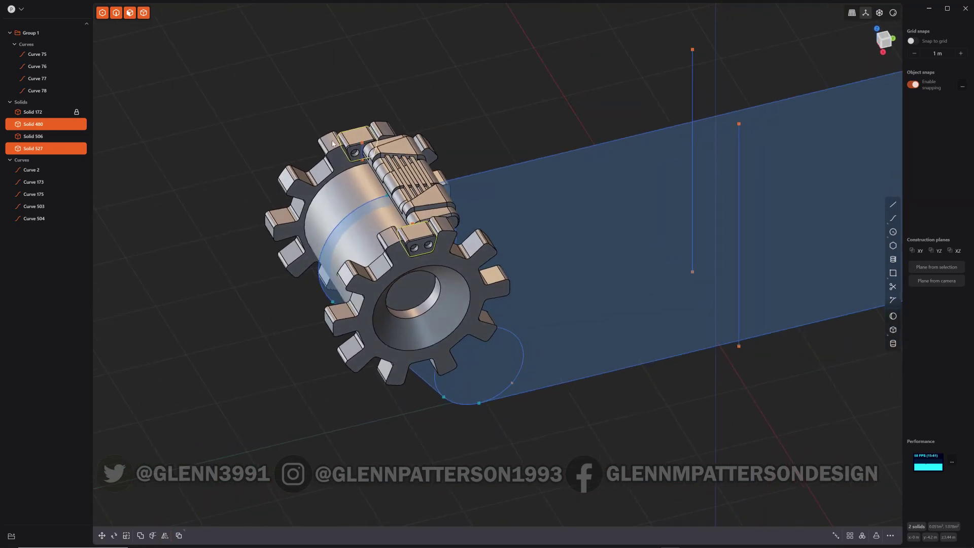
left_click(409, 190)
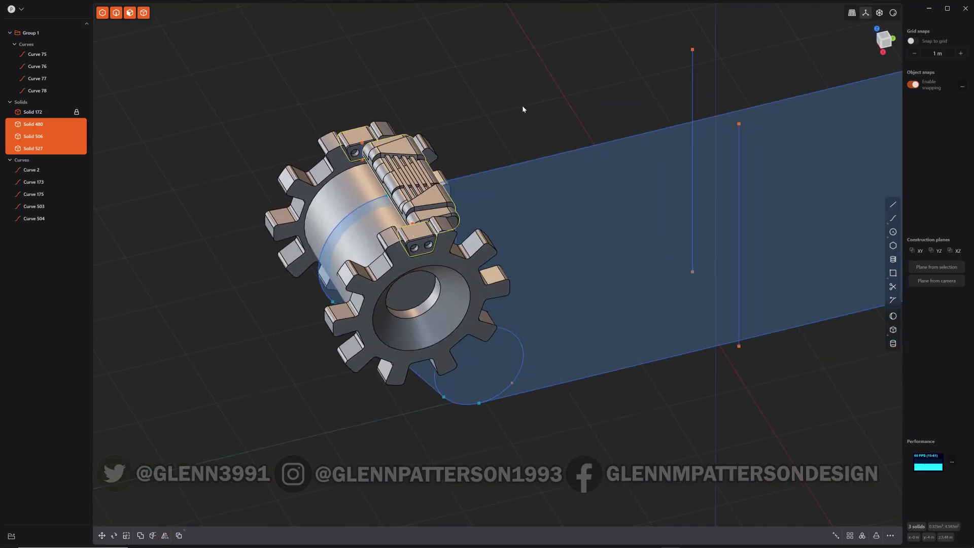
key("f")
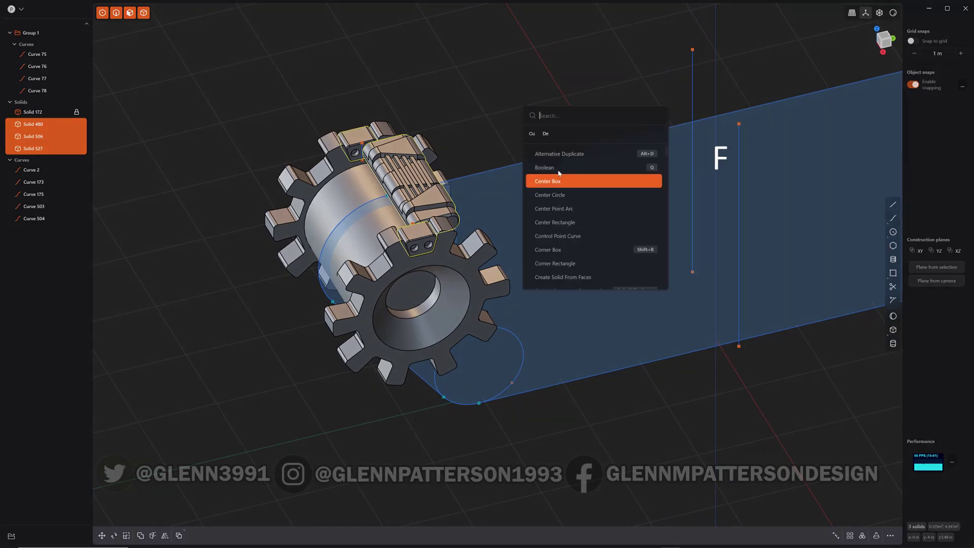
left_click(532, 133)
left_click(532, 164)
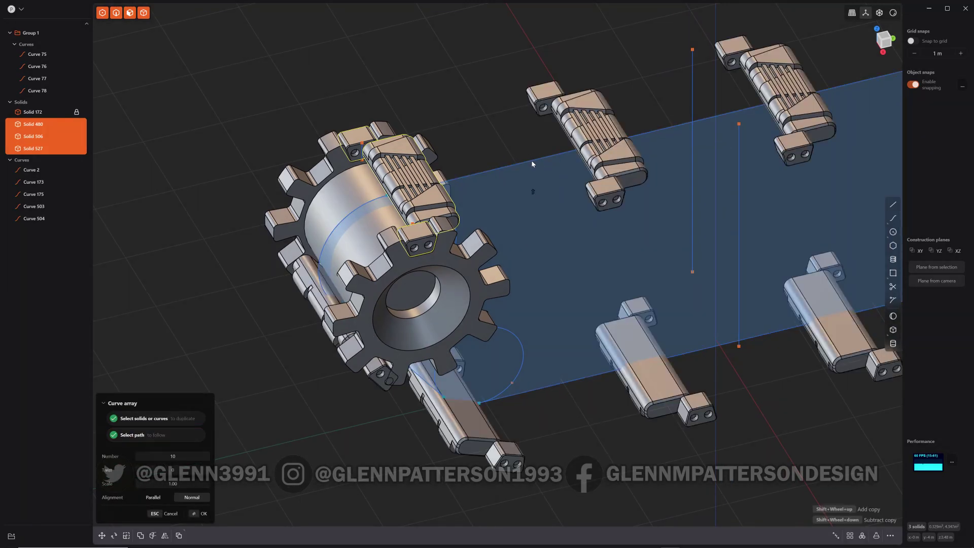
scroll(536, 167, "up", 17, "shift")
scroll(536, 167, "up", 14, "shift")
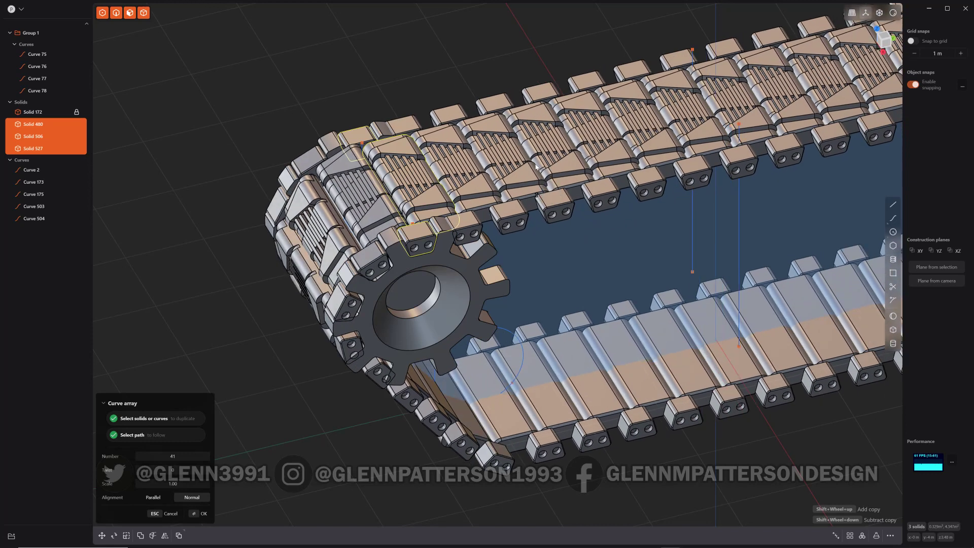
key("Return")
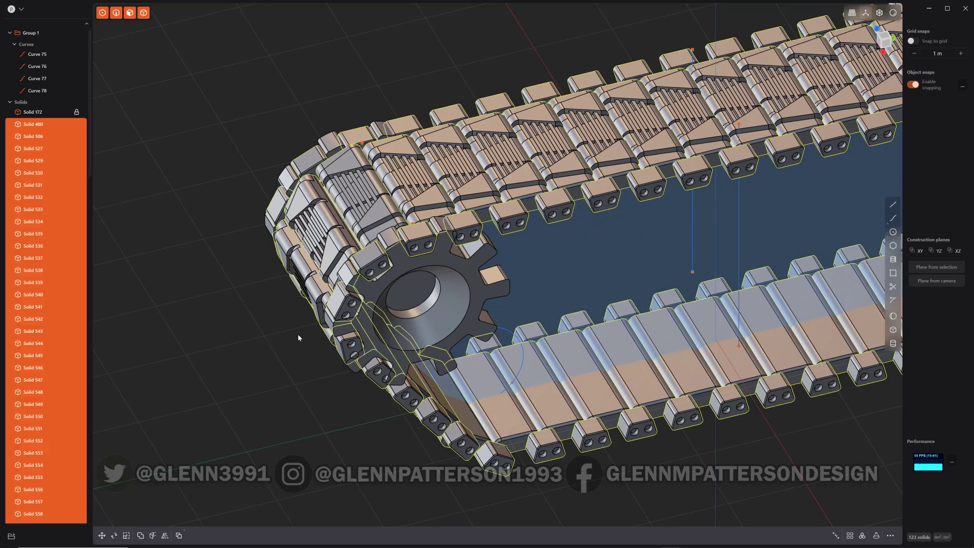
scroll(299, 337, "down", 3)
middle_click_drag(617, 420, 765, 264)
left_click(241, 482)
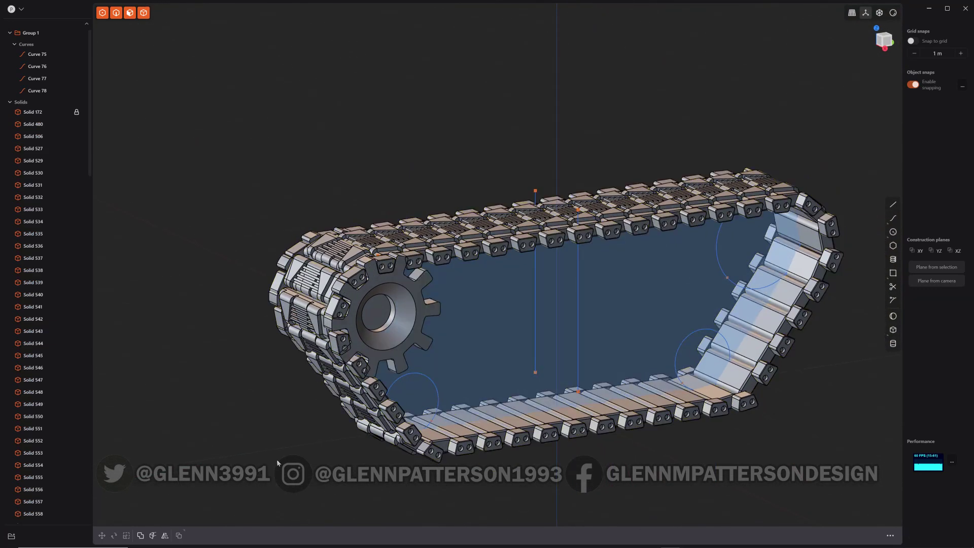
Hide the five ungrouped curves, from Curve 2 through Curve 504.
middle_click_drag(276, 459, 183, 436)
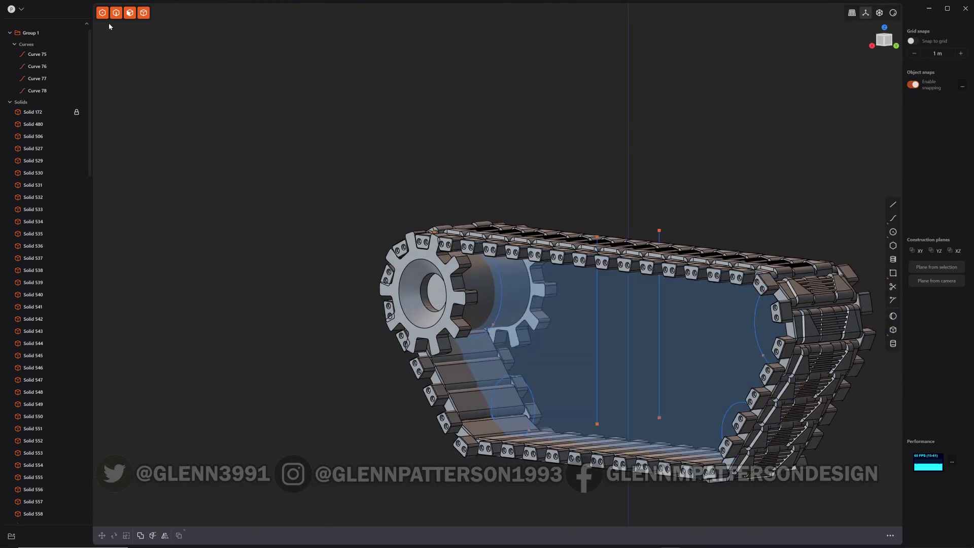
left_click(68, 33)
scroll(68, 306, "down", 6)
scroll(67, 305, "up", 6)
scroll(61, 345, "down", 10)
scroll(59, 351, "down", 8)
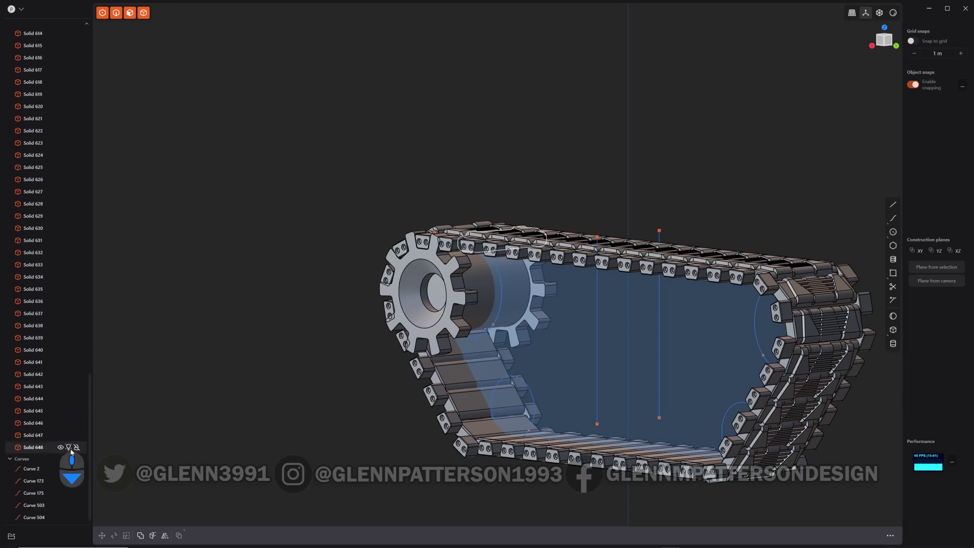
left_click(36, 470)
left_click(42, 517, "shift")
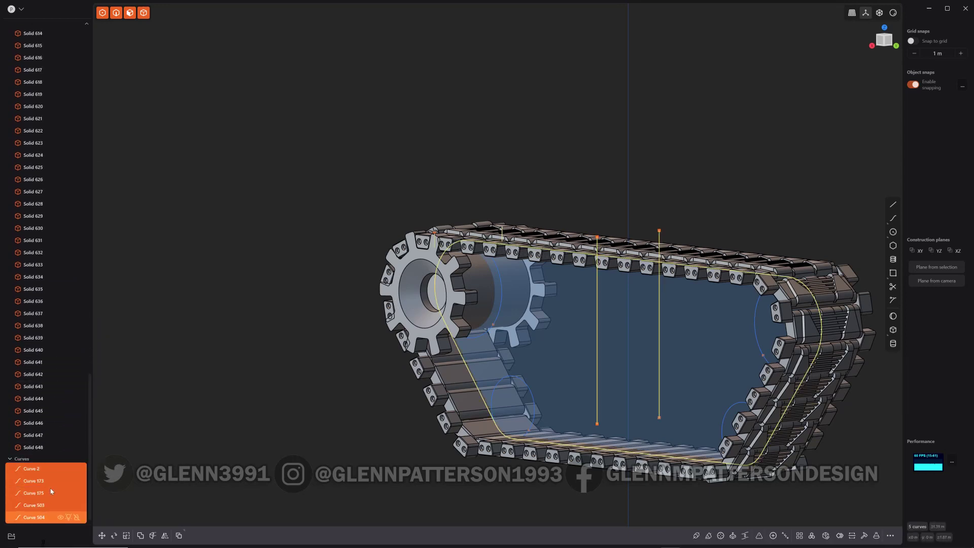
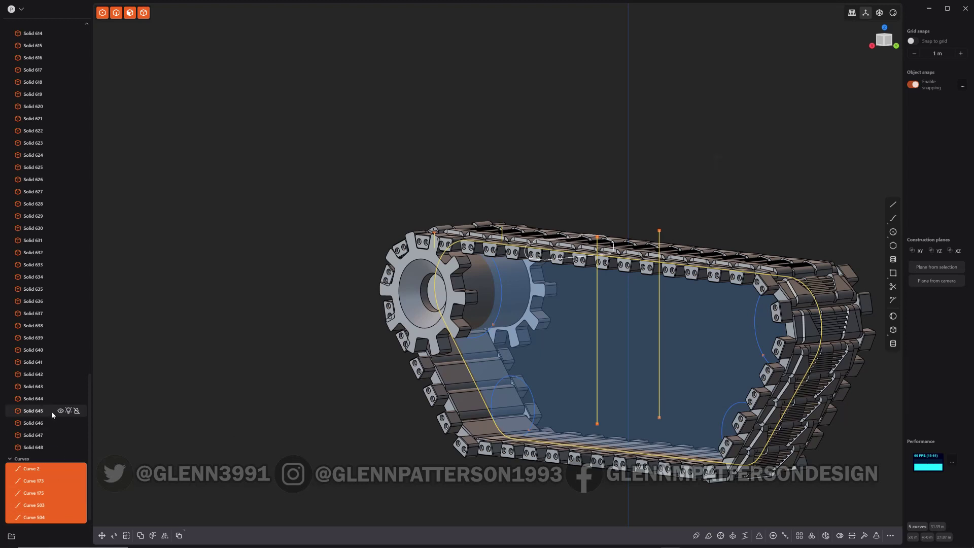
key("h")
Unlock the sprocket, Solid 172, for viewport selection and select it.
scroll(258, 306, "up", 3)
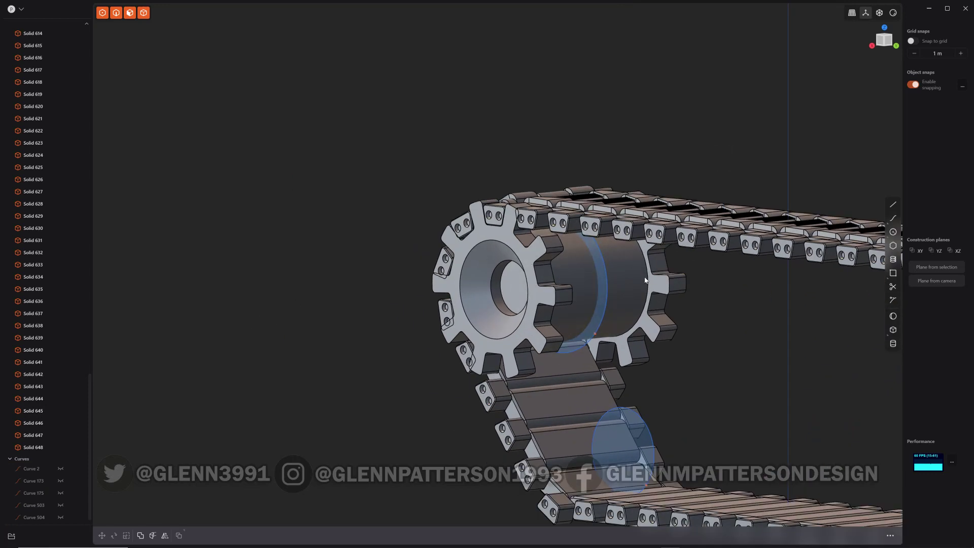
scroll(68, 58, "up", 15)
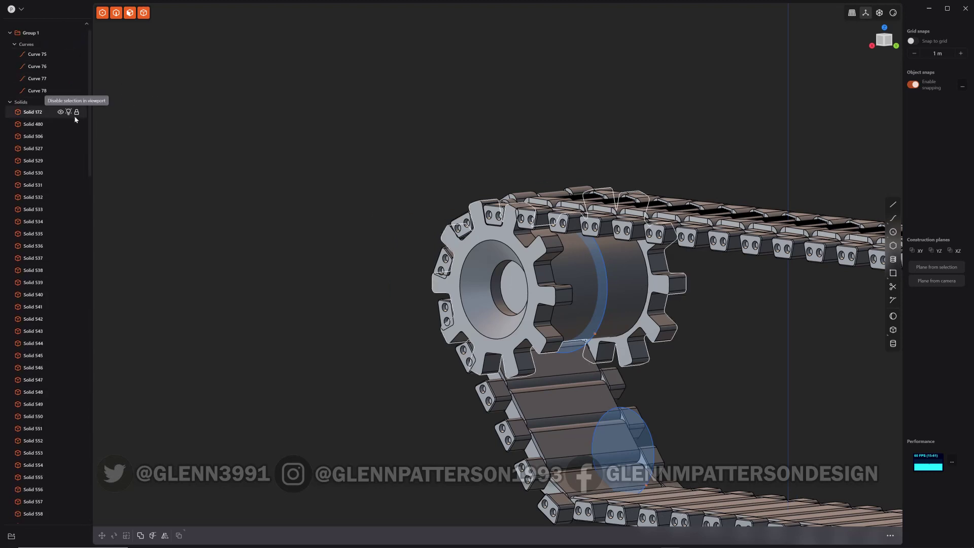
left_click(561, 302)
scroll(369, 393, "up", 3)
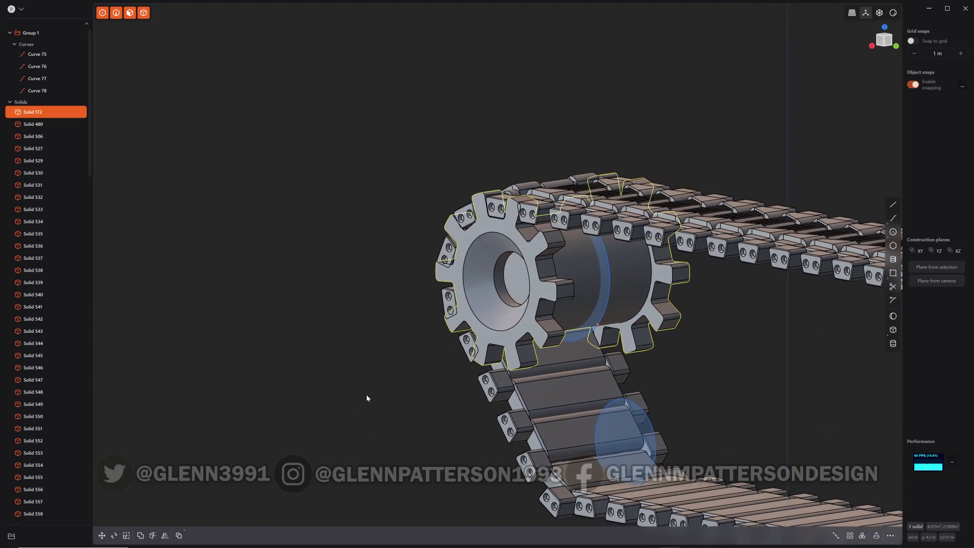
Place a flipped duplicate of the sprocket by its centre onto the circle's centre at the track's other upper end.
key("ctrl+d")
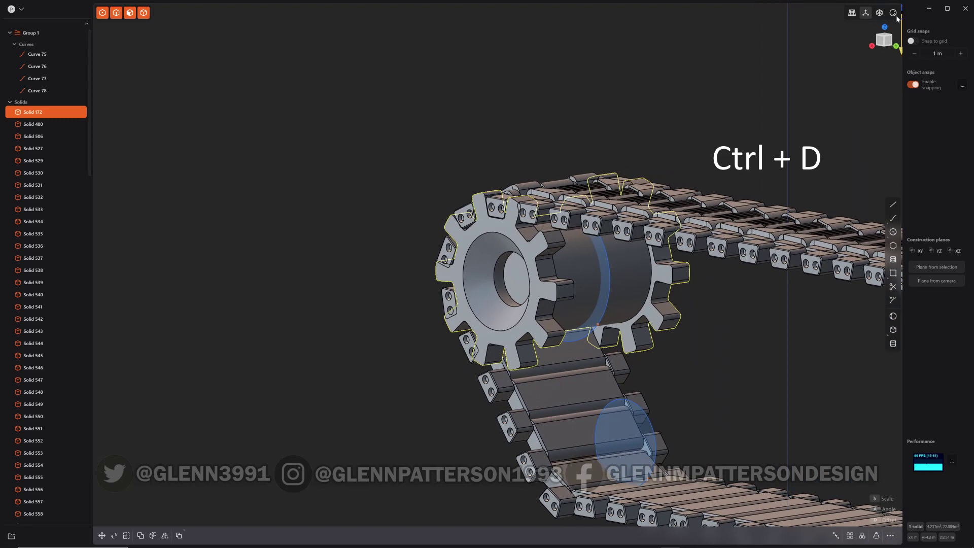
left_click(893, 13)
left_click(881, 15)
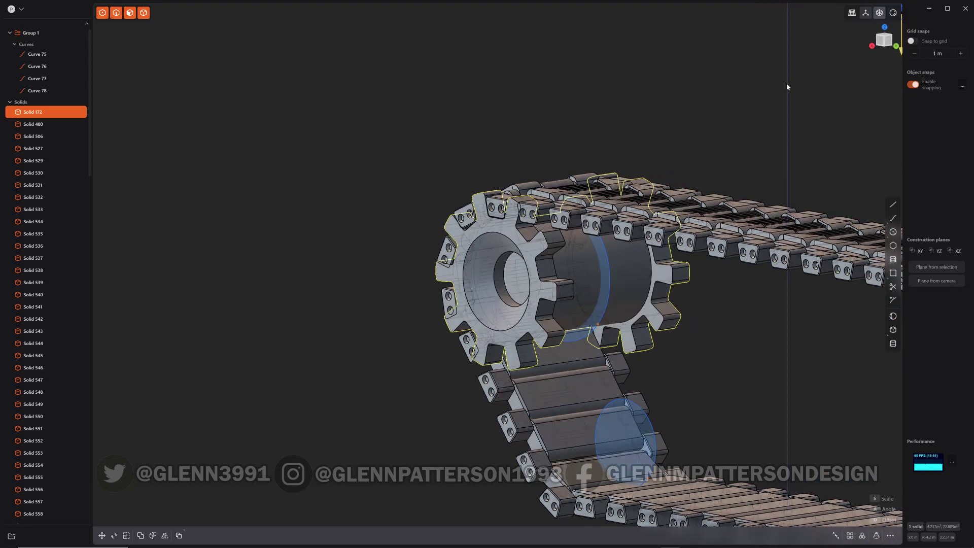
mouse_move(639, 284)
middle_mouse_down()
mouse_move(674, 276)
mouse_move(648, 294)
middle_mouse_up()
middle_click_drag(451, 279, 419, 288)
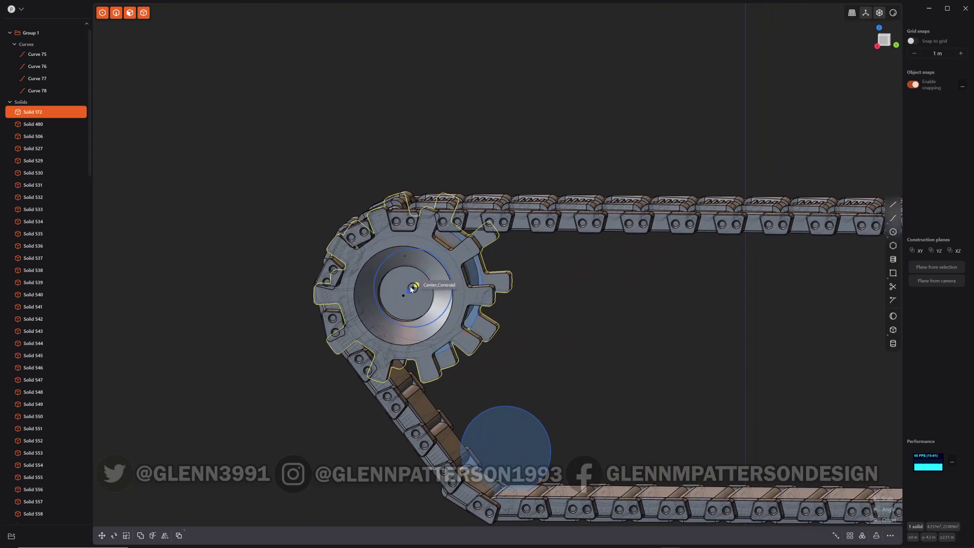
left_click(411, 288)
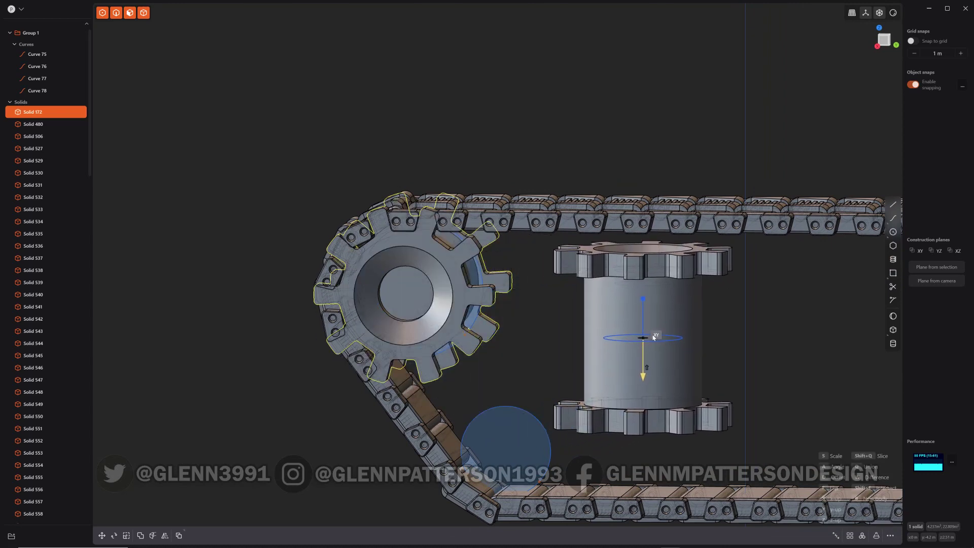
middle_click_drag(527, 312, 121, 230, "shift")
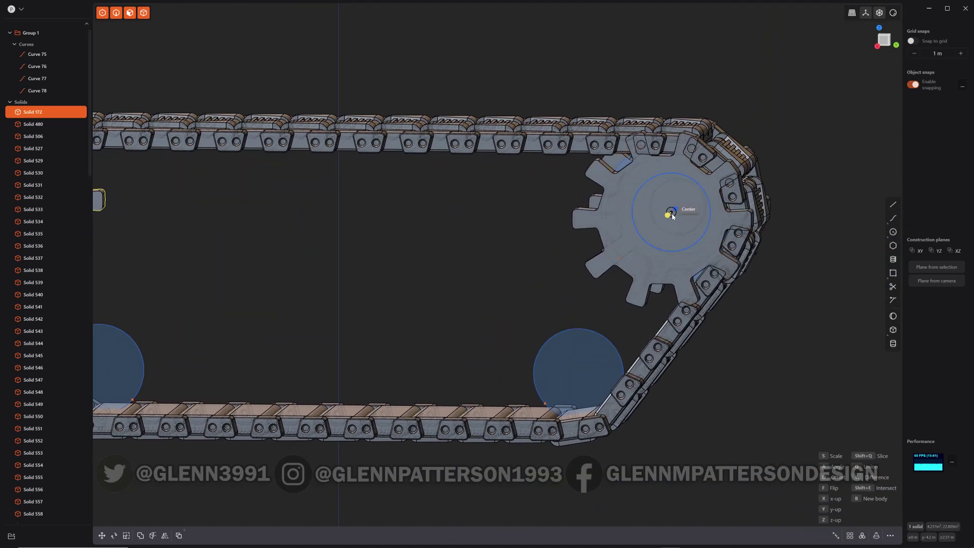
key("f")
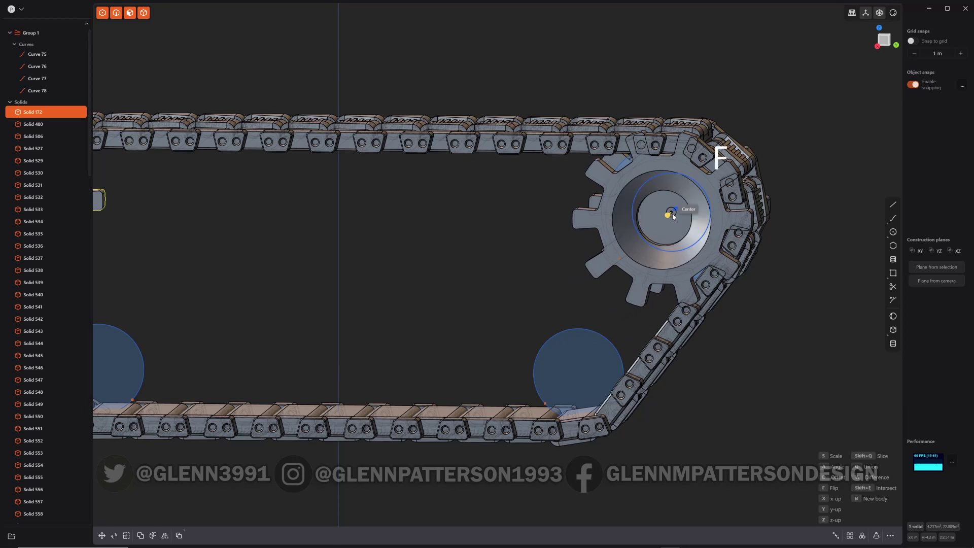
left_click(671, 214)
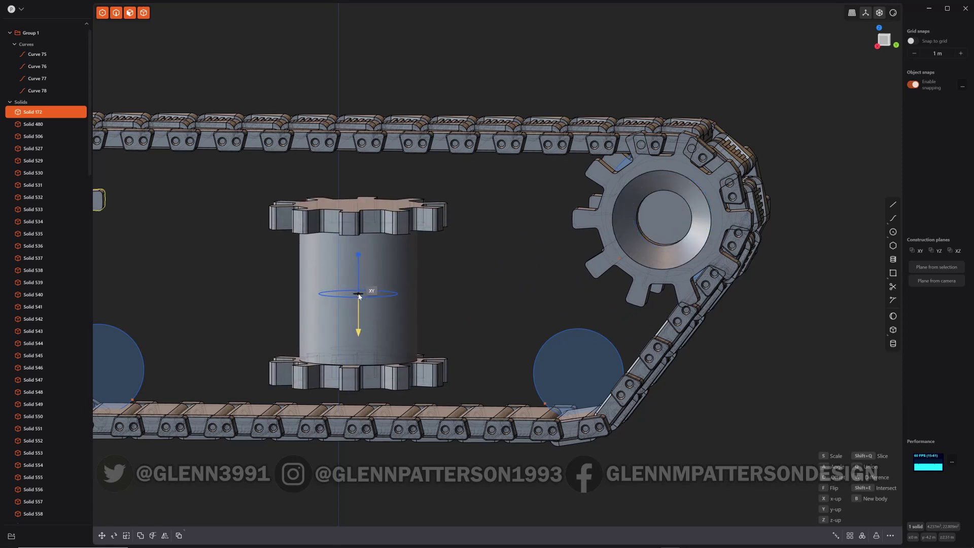
key("Escape")
key("Escape")
Rotate the duplicated sprocket about the X axis until its teeth line up with the surrounding track links.
middle_click_drag(625, 197, 377, 324)
key("r")
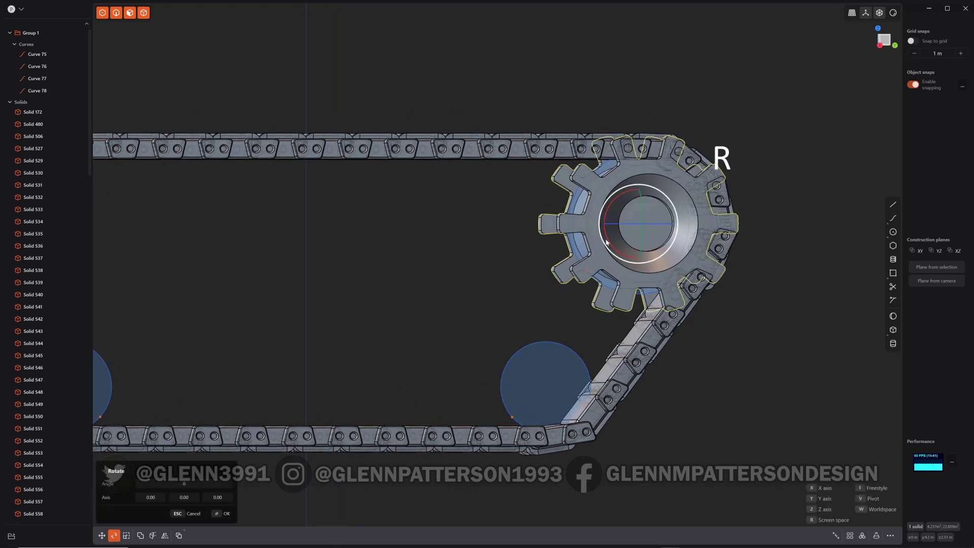
left_click_drag(608, 245, 594, 234)
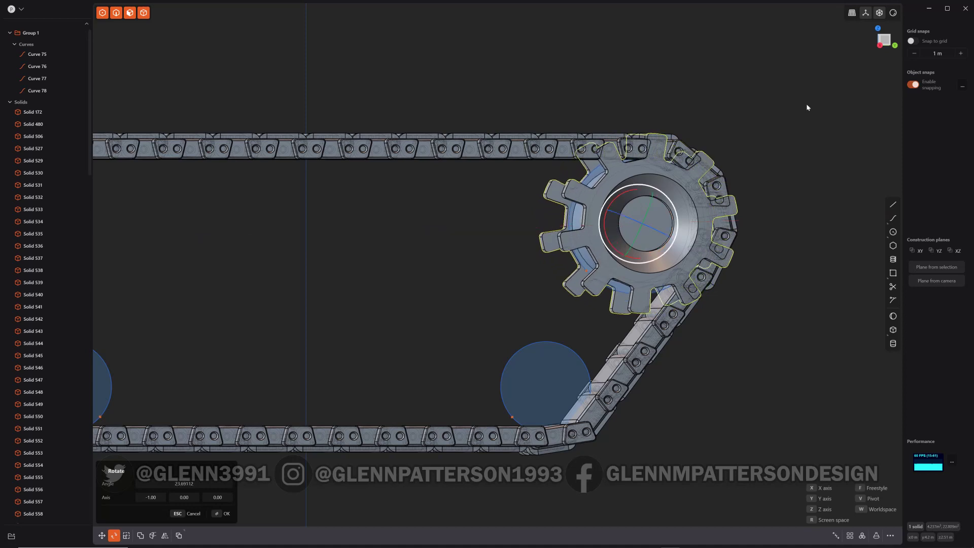
left_click(879, 17)
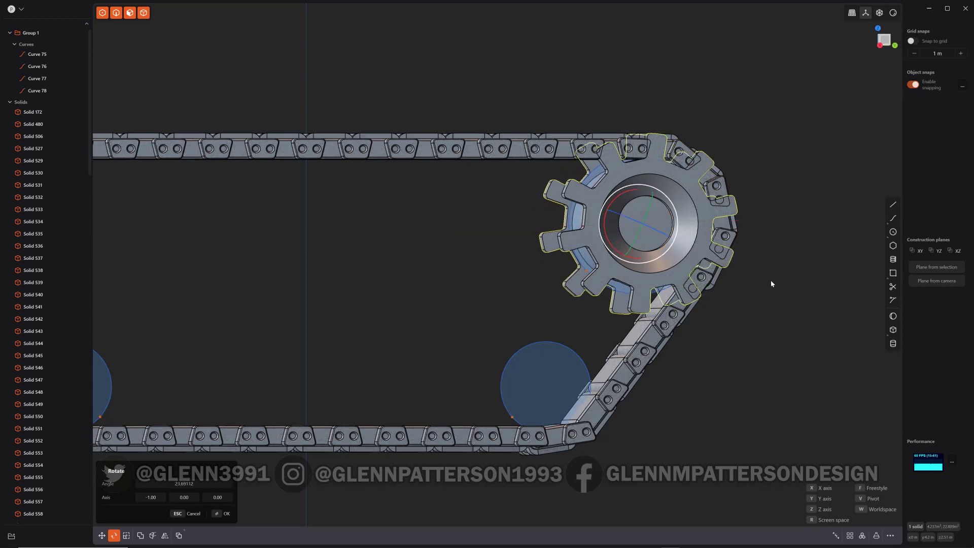
middle_click_drag(771, 284, 656, 183)
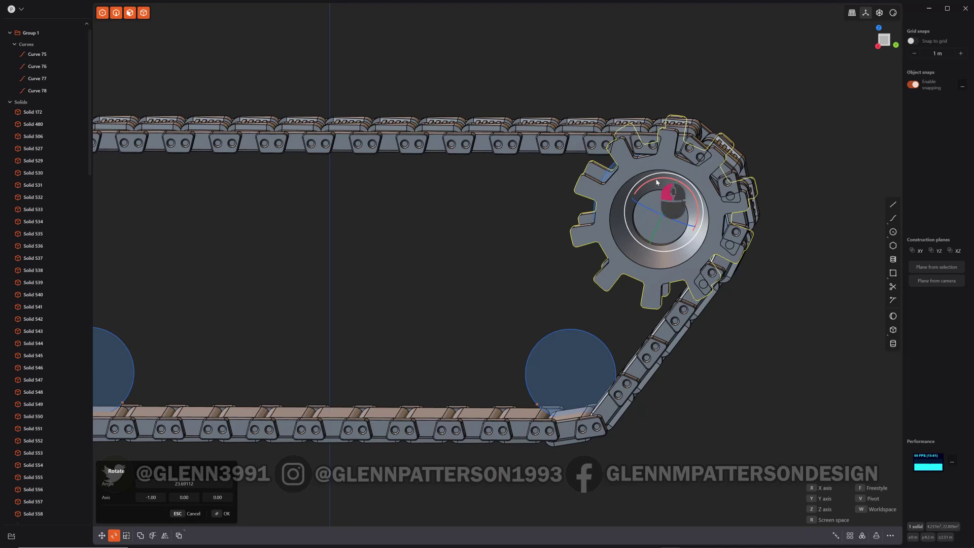
left_click_drag(657, 182, 660, 182)
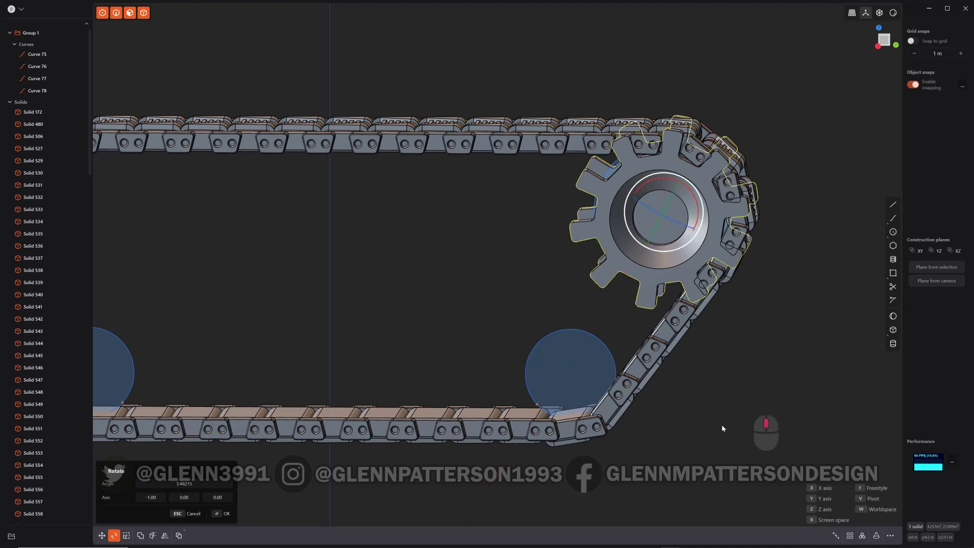
middle_click_drag(750, 417, 721, 425)
key("Return")
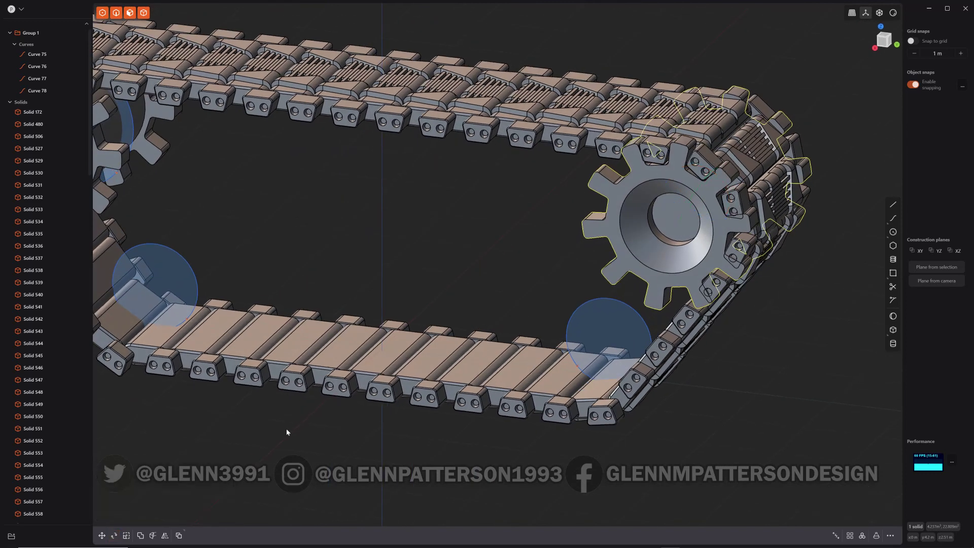
Extrude the lower circle below the sprocket into a thick disc and move it outward along X toward the track's edge.
middle_click_drag(286, 431, 459, 340)
left_click(461, 331)
key("x")
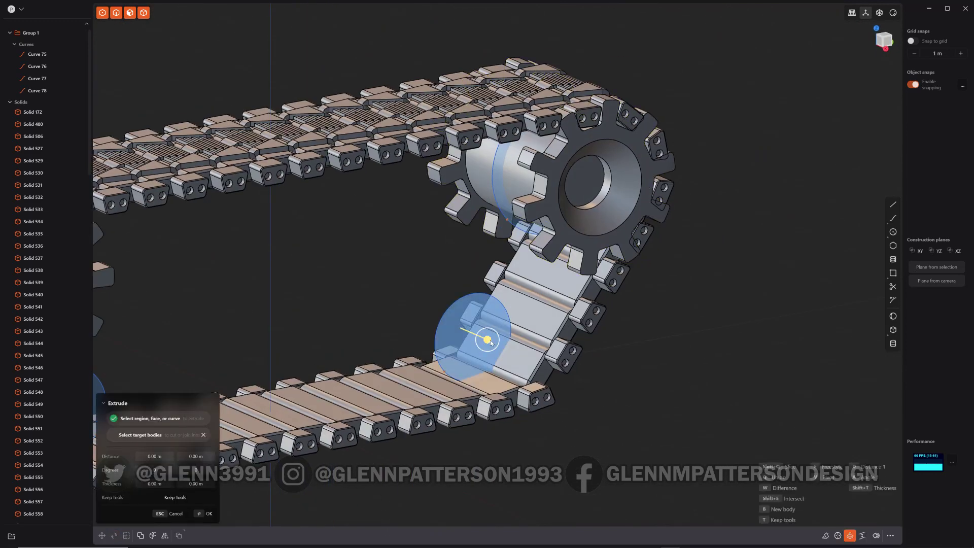
left_click_drag(488, 341, 501, 348)
key("Return")
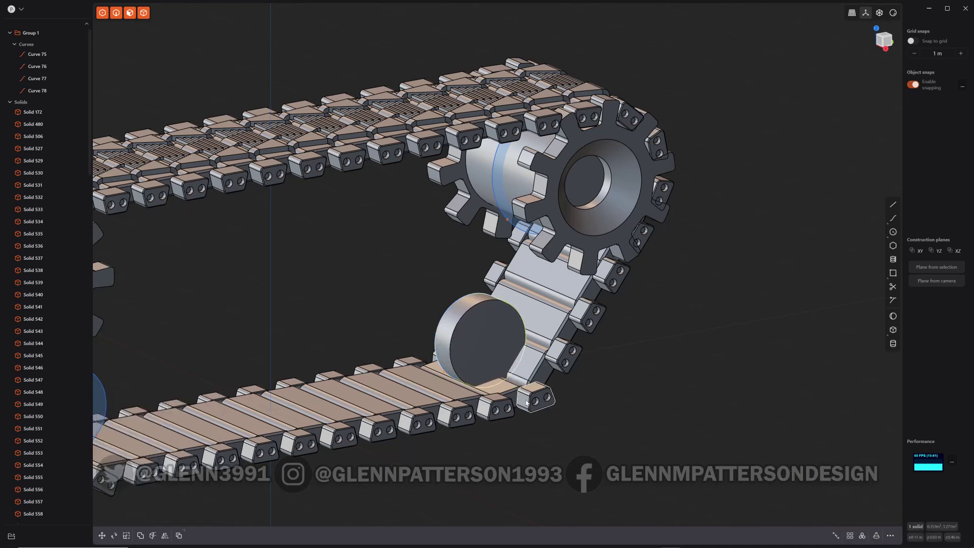
key("g")
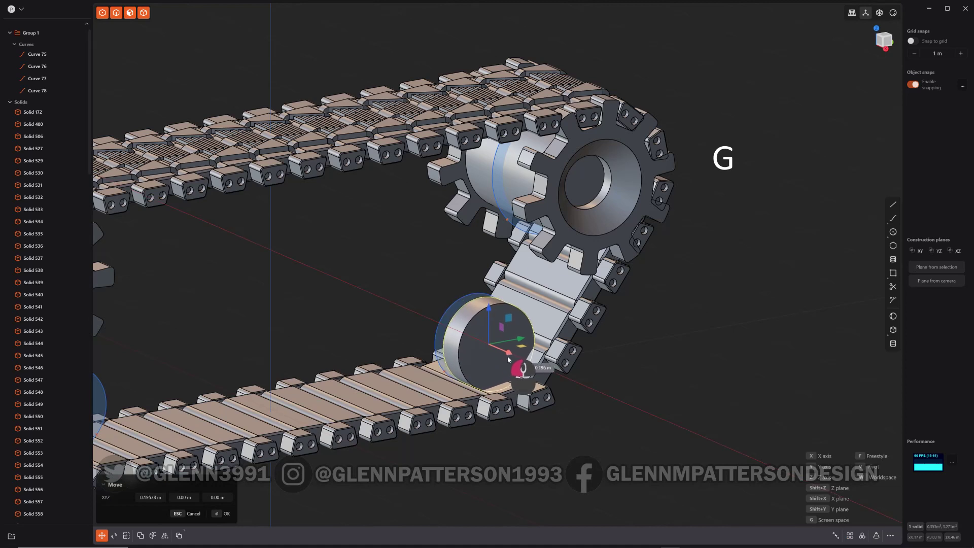
left_click(548, 370)
middle_click_drag(616, 409, 558, 440)
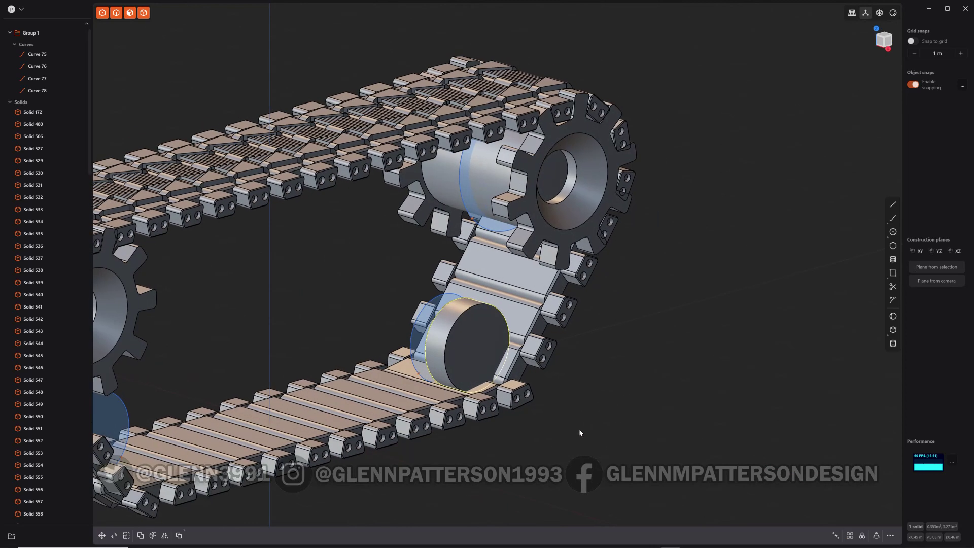
Mirror the disc across the X axis to make a matching disc on the track's other side.
key("alt+x")
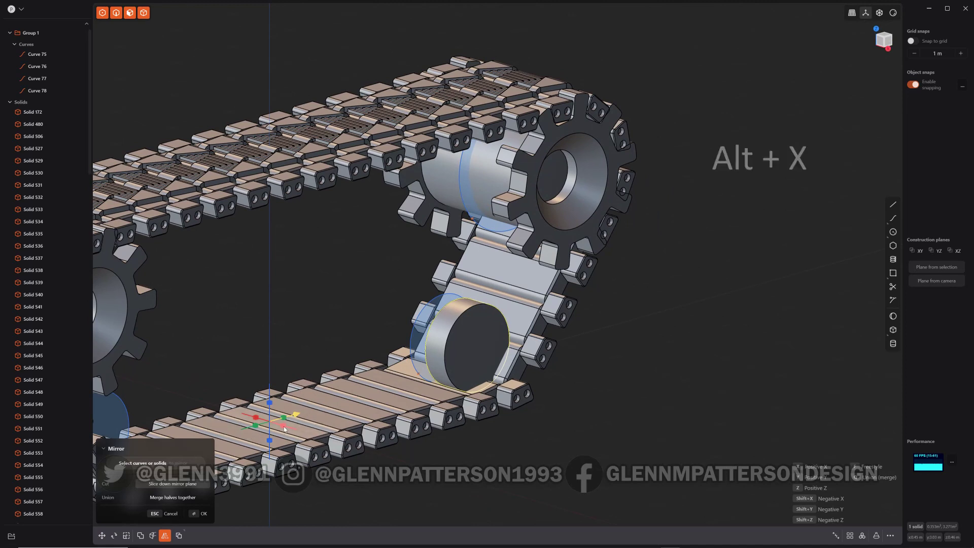
key("x")
key("Return")
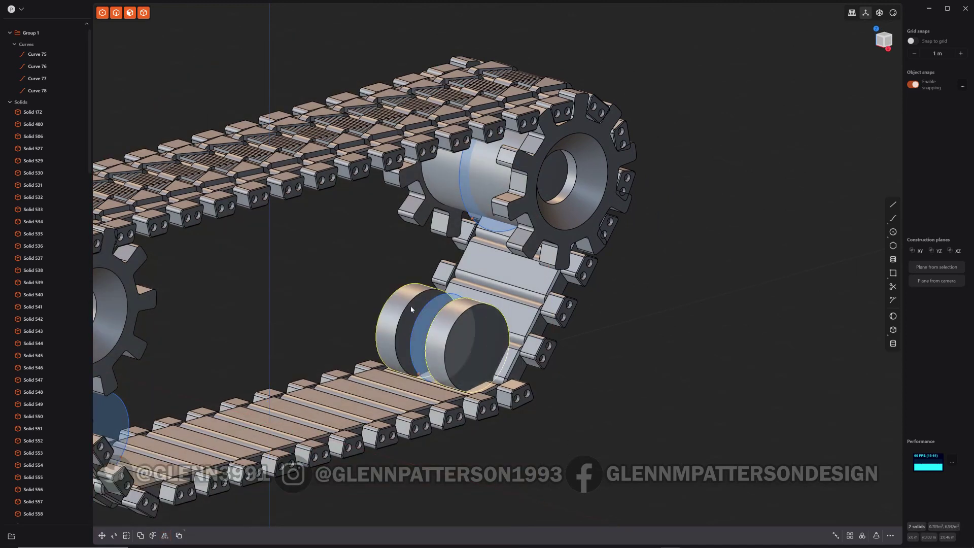
Offset the far disc's inner face outline inward about 0.27 m and pull the resulting centre face across into the opposite disc as an axle.
scroll(411, 306, "up", 2)
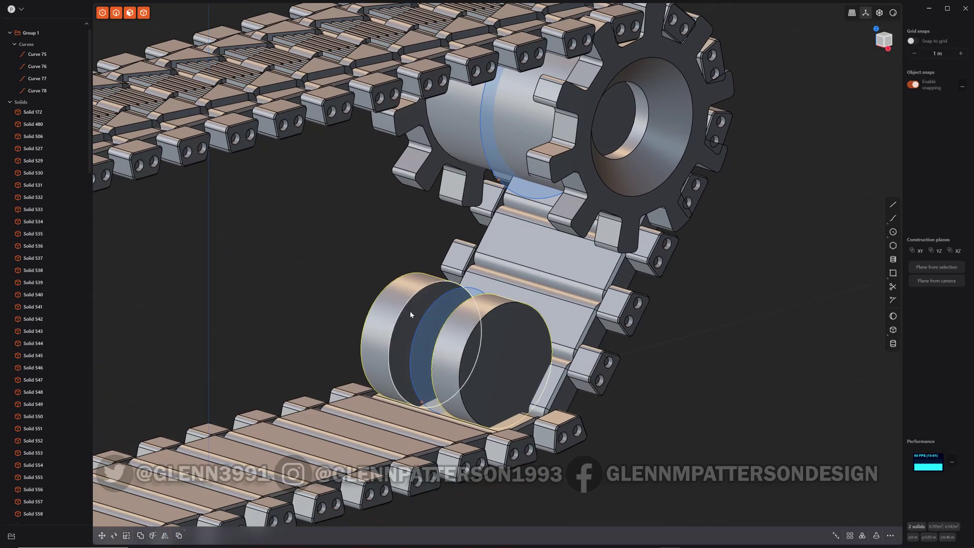
left_click(411, 315)
key("o")
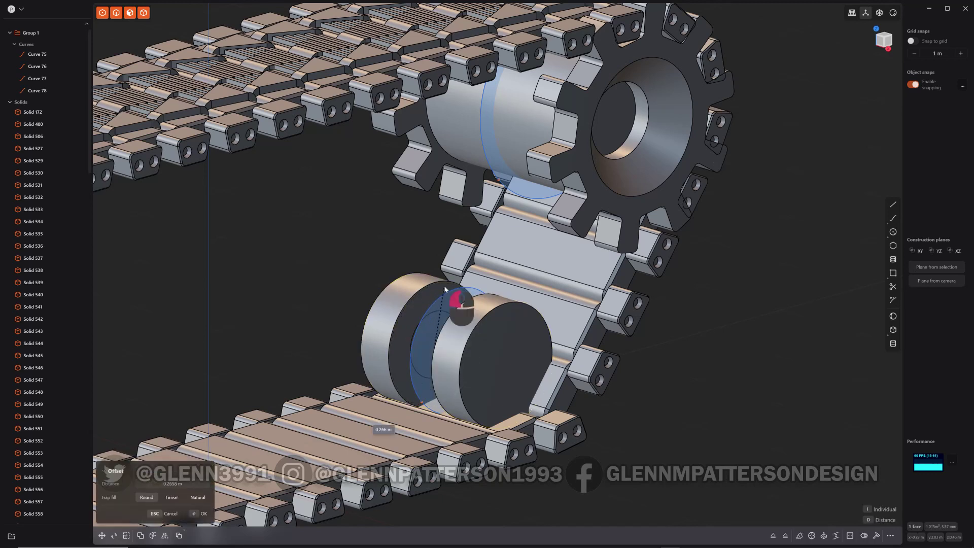
left_click(444, 290)
right_click(318, 288)
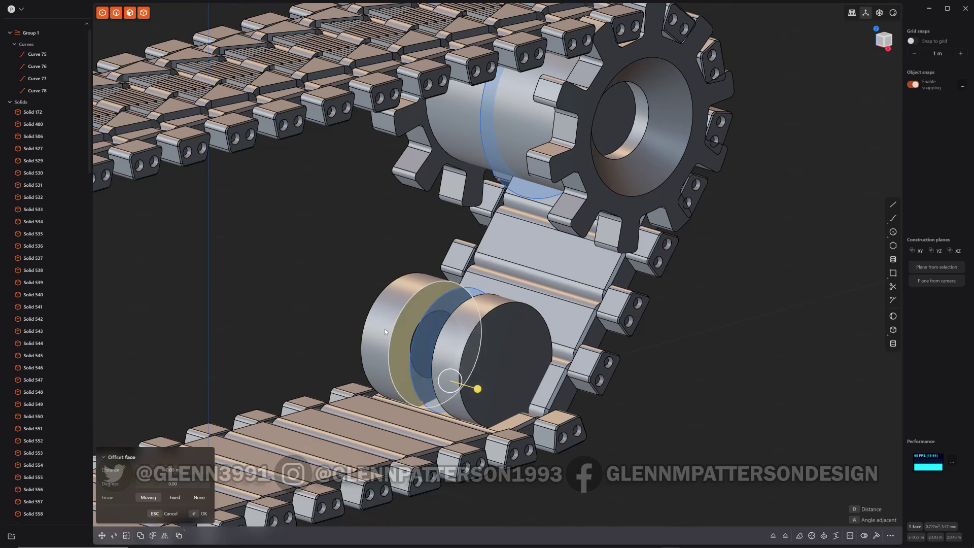
middle_click_drag(384, 328, 377, 328)
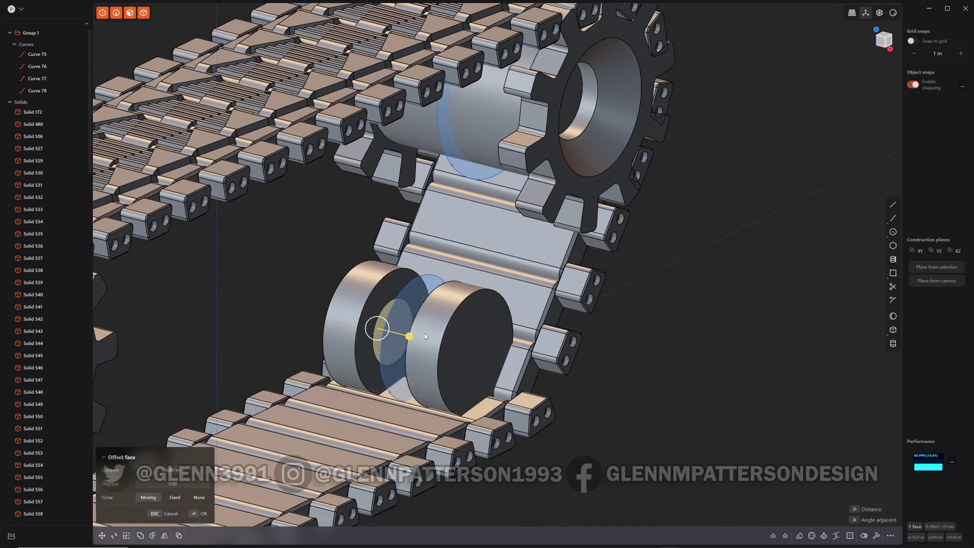
left_click_drag(409, 336, 478, 353)
right_click(292, 262)
right_click(292, 262)
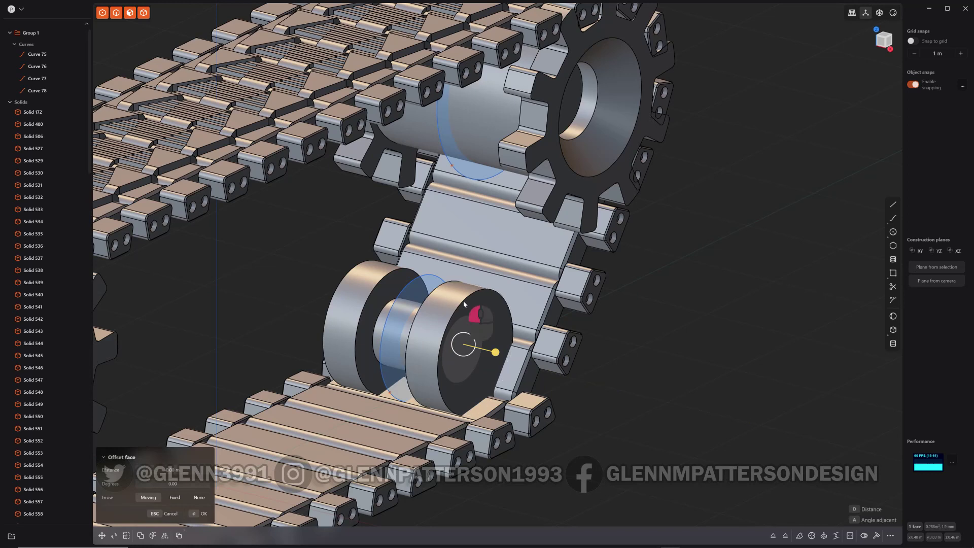
Boolean-union the two discs and their connecting axle into one wheel body.
key("Escape")
left_click(352, 295)
key("q")
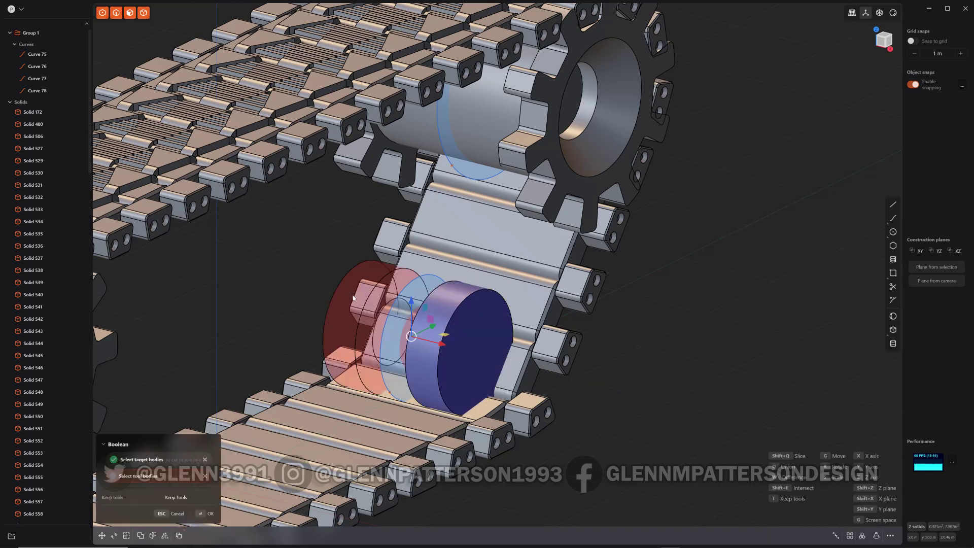
key("q")
right_click(269, 306)
Fillet the outermost circular rim edge on both sides of the wheel.
left_click(446, 328)
key("b")
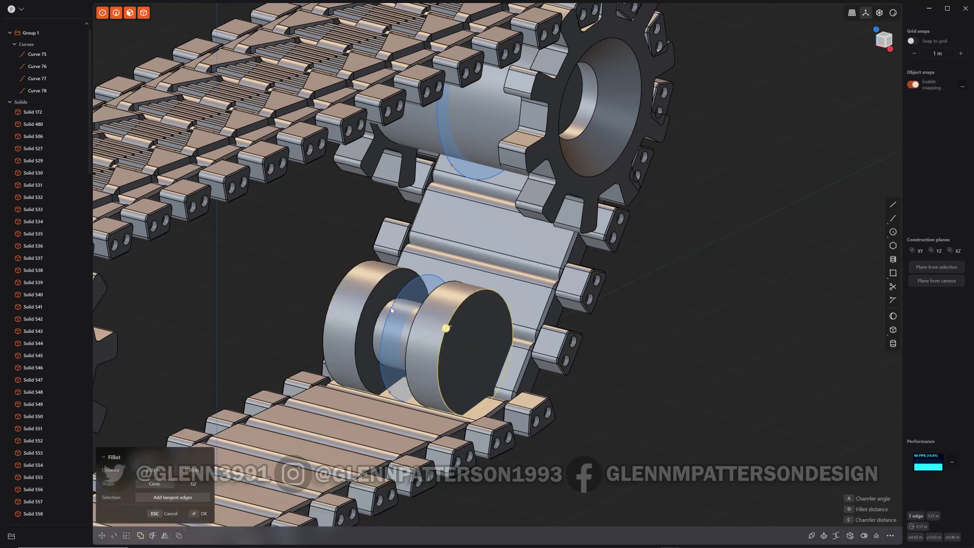
left_click(338, 288, "shift")
left_click_drag(339, 290, 331, 287)
right_click(361, 310)
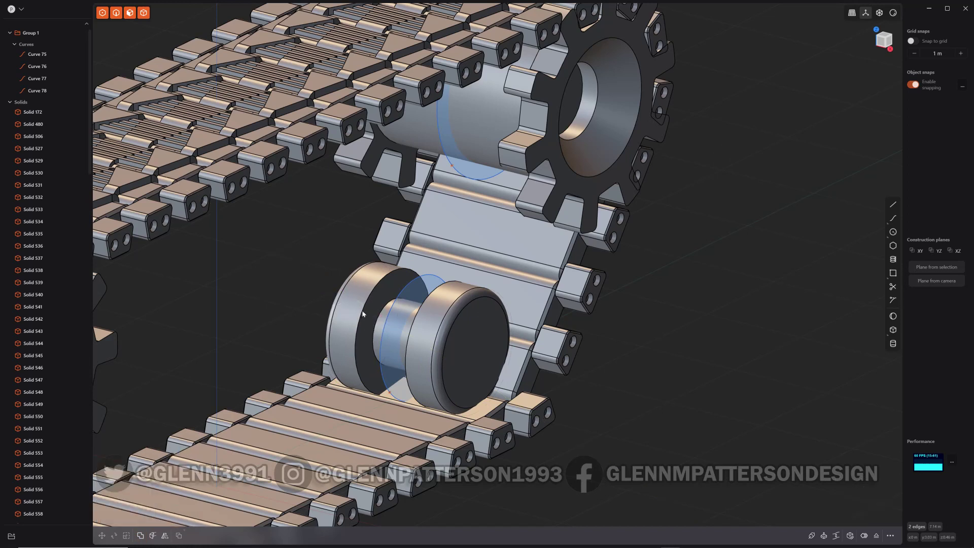
Bevel the two inner rim edges of the wheel that face each other across the axle.
left_click(361, 311)
key("b")
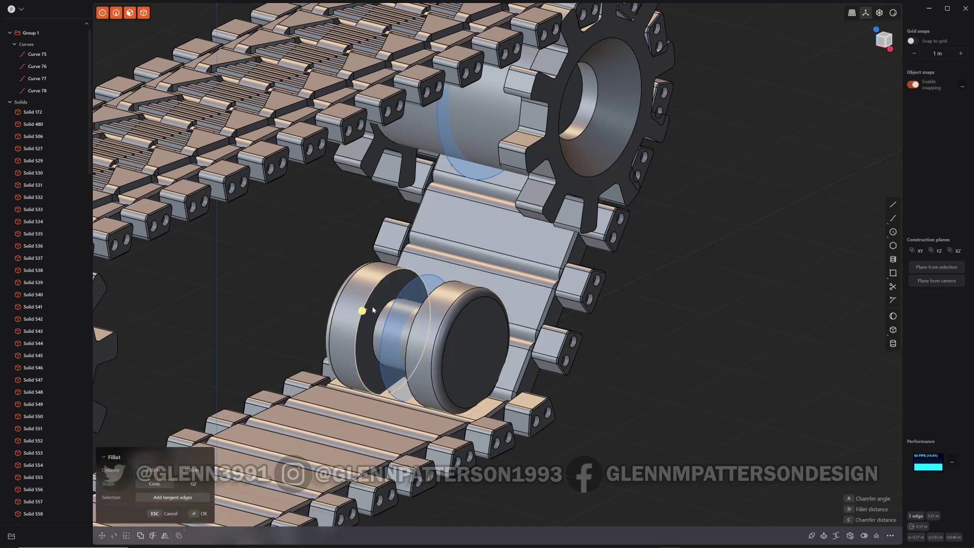
left_click(437, 291, "shift")
left_click_drag(437, 292, 443, 301)
right_click(470, 329)
Offset the wheel's outer face outline inward and push the resulting centre face in to form a round recess.
left_click(475, 358)
key("o")
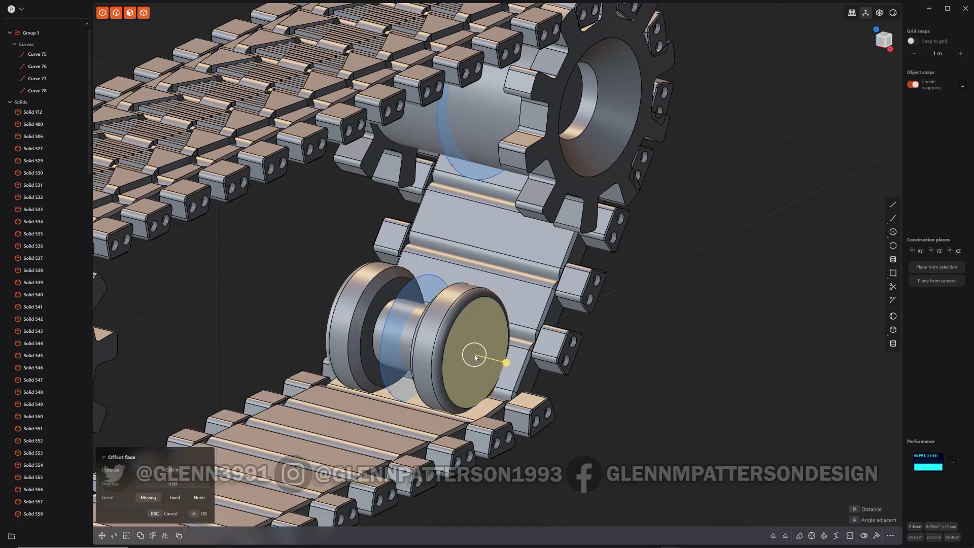
key("o")
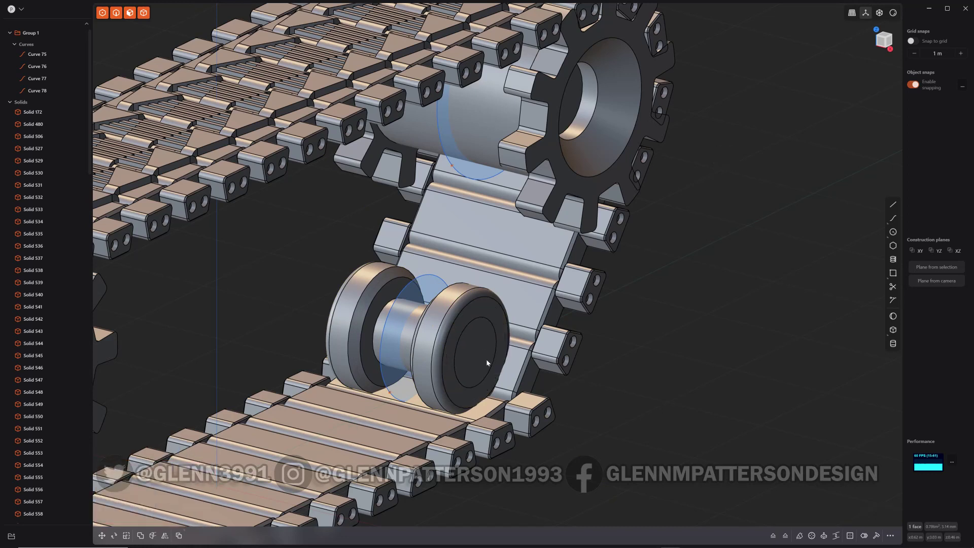
left_click(484, 339)
right_click(484, 338)
left_click(476, 357)
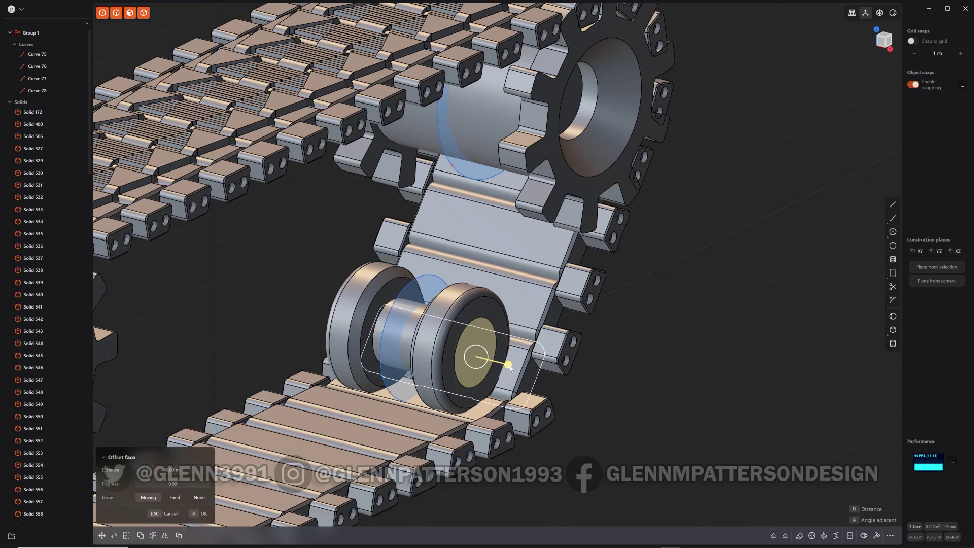
mouse_move(509, 364)
left_mouse_down()
mouse_move(511, 381)
mouse_move(489, 362)
left_mouse_up()
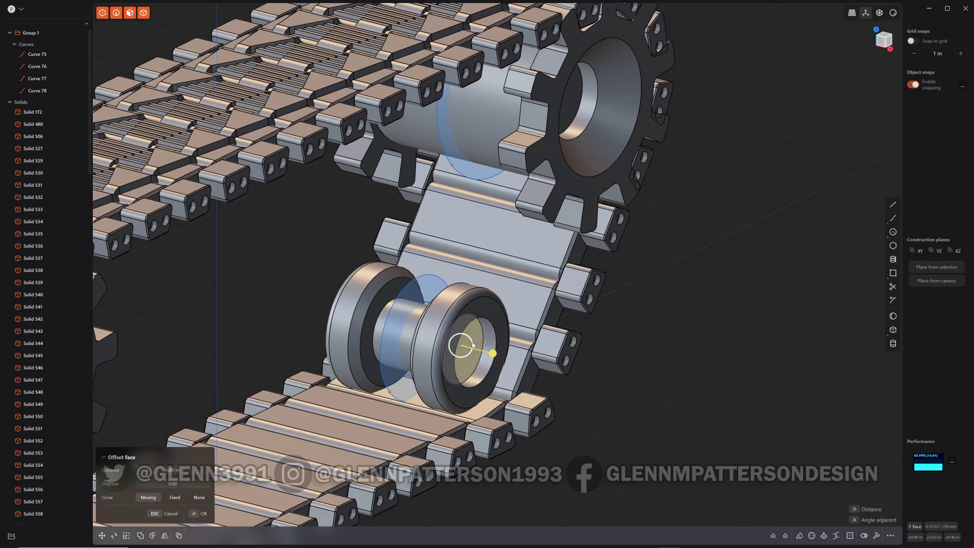
Offset the recess floor's outline inward and pull the small centre face outward to form a hub.
left_click(478, 338)
key("o")
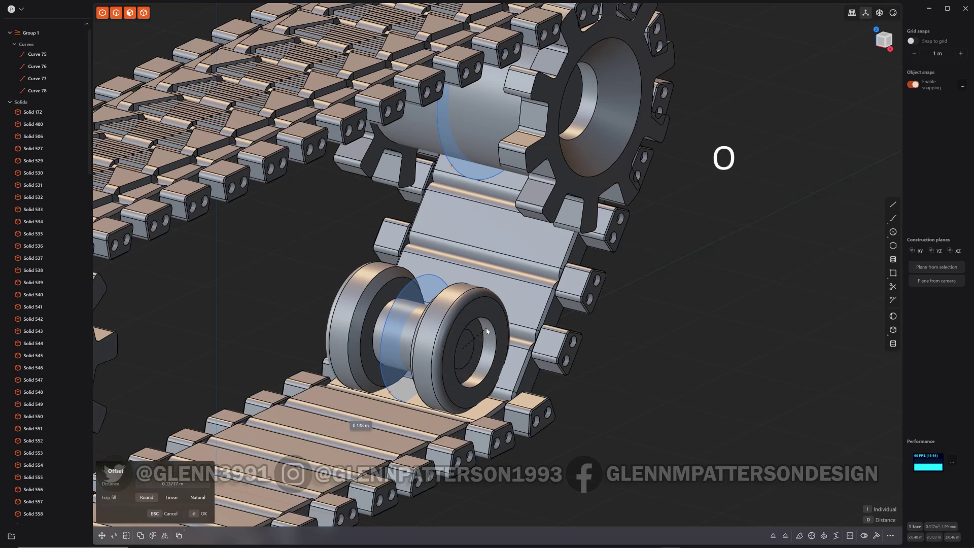
left_click(467, 357)
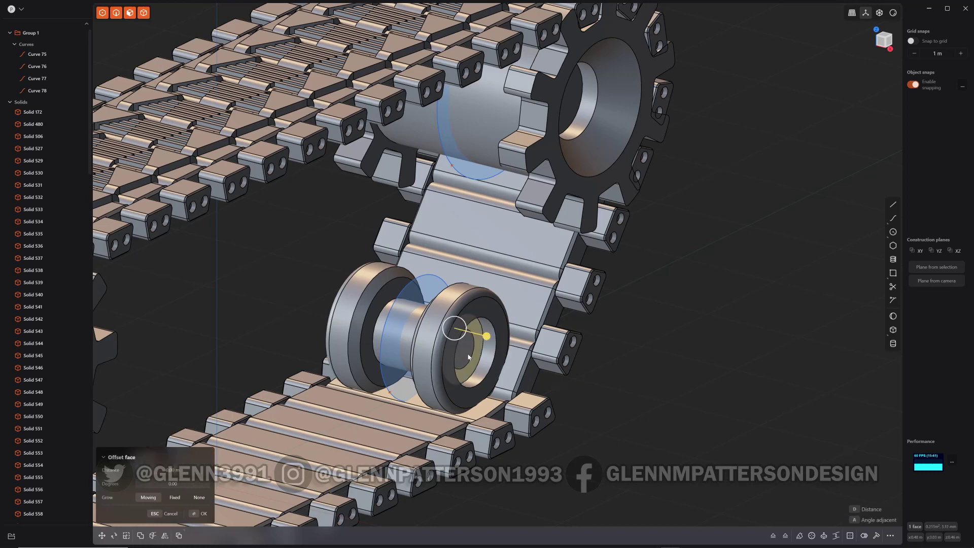
left_click(468, 357)
left_click_drag(499, 364, 515, 367)
Round the front edge of the small hub inside the wheel's recess with a fillet.
left_click(477, 337)
left_click(477, 335)
left_click_drag(477, 335, 482, 328)
key("Return")
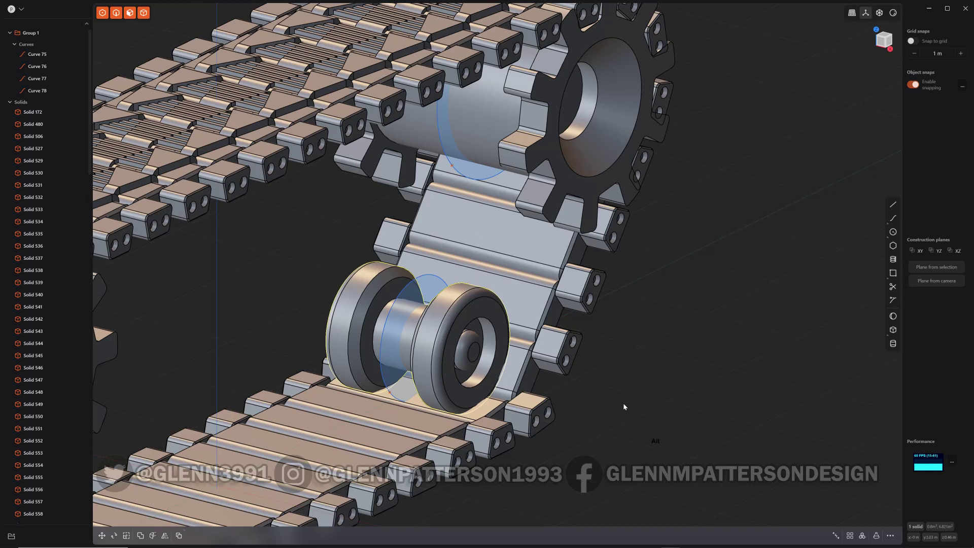
Mirror the detailed wheel half across the X axis with its halves merged together.
key("alt+x")
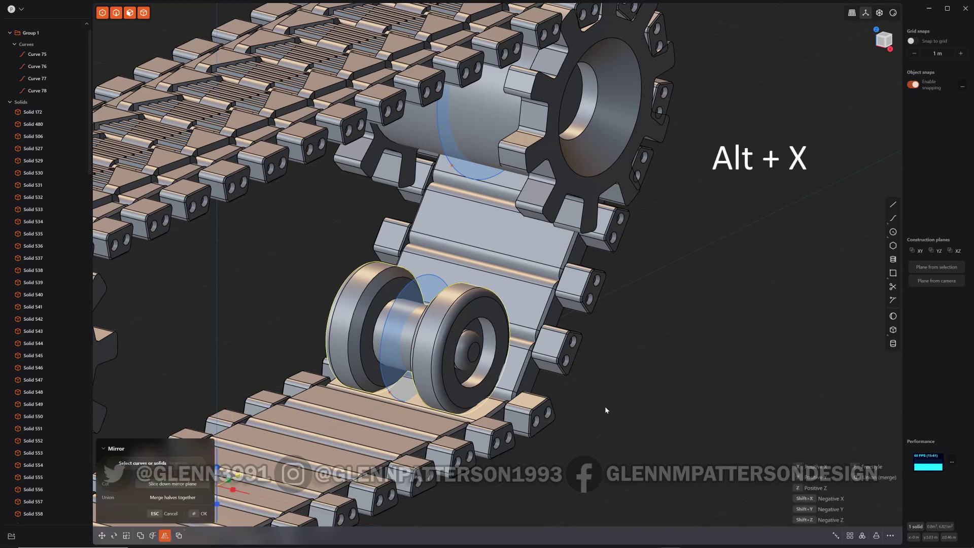
left_click(234, 489)
left_click(162, 500)
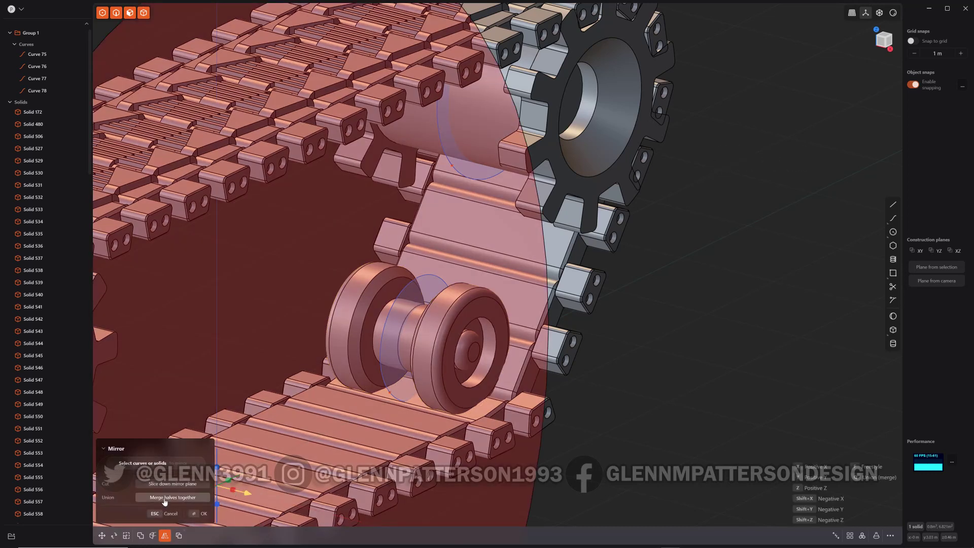
left_click(203, 513)
Scale the wheel down slightly about its centre to clear the track links.
middle_click_drag(634, 467, 530, 425)
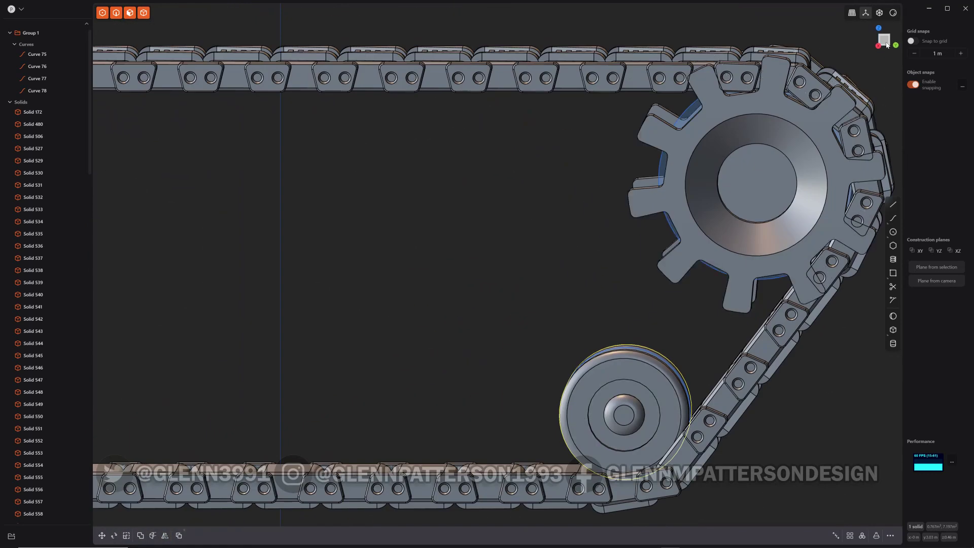
key("s")
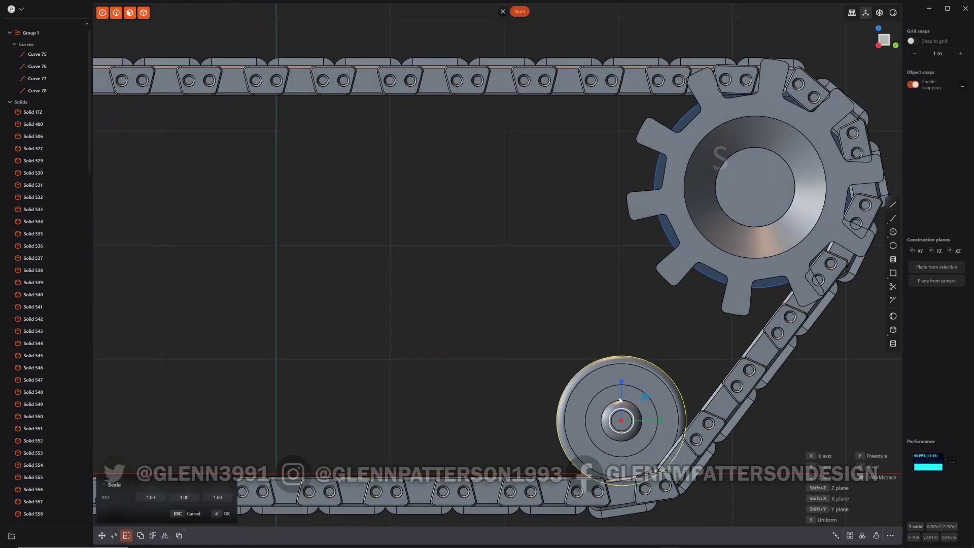
left_click_drag(629, 412, 630, 413)
right_click(534, 403)
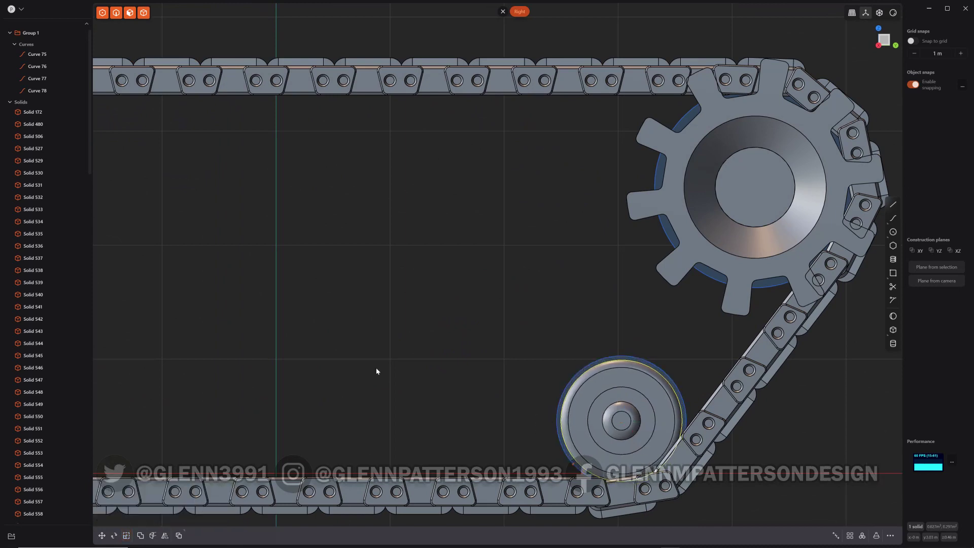
Create a rectangular array of six wheels along the lower track run, ending at the opposite lower circle's centre.
scroll(380, 372, "down", 3)
middle_click_drag(288, 386, 523, 333, "shift")
left_click(850, 535)
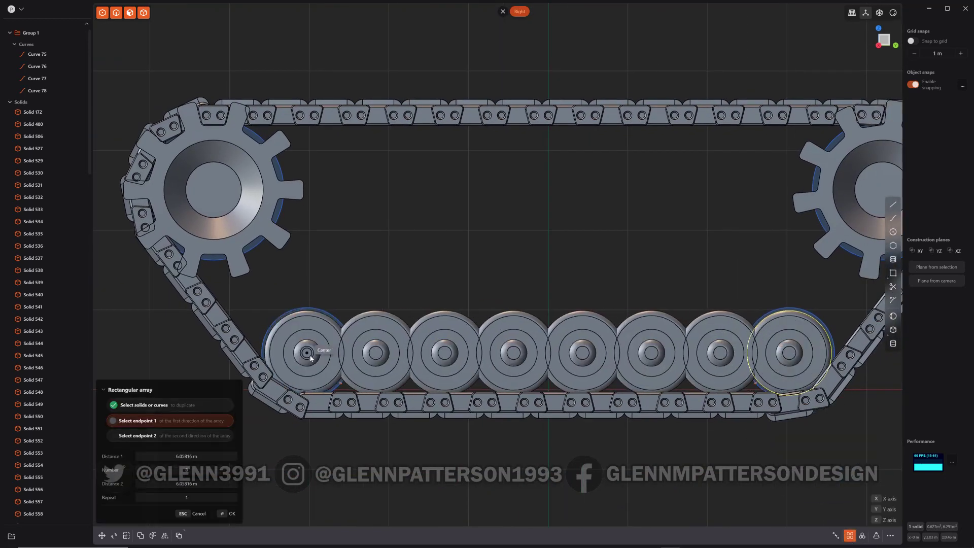
left_click(307, 352)
scroll(406, 452, "up", 1, "shift")
scroll(406, 453, "down", 1, "shift")
scroll(406, 454, "down", 2, "shift")
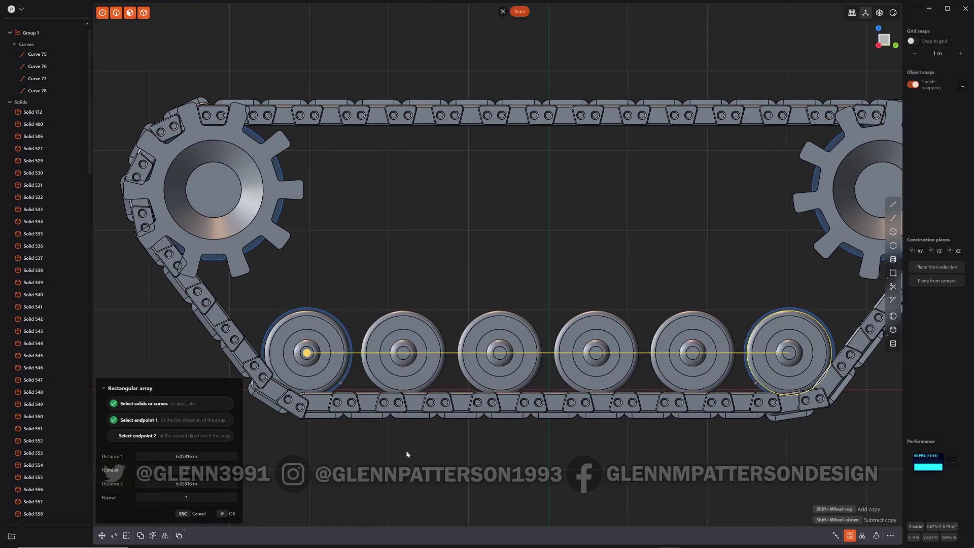
key("Return")
Duplicate the six wheels and move the copies straight up to sit under the upper track run.
middle_click_drag(394, 452, 416, 465)
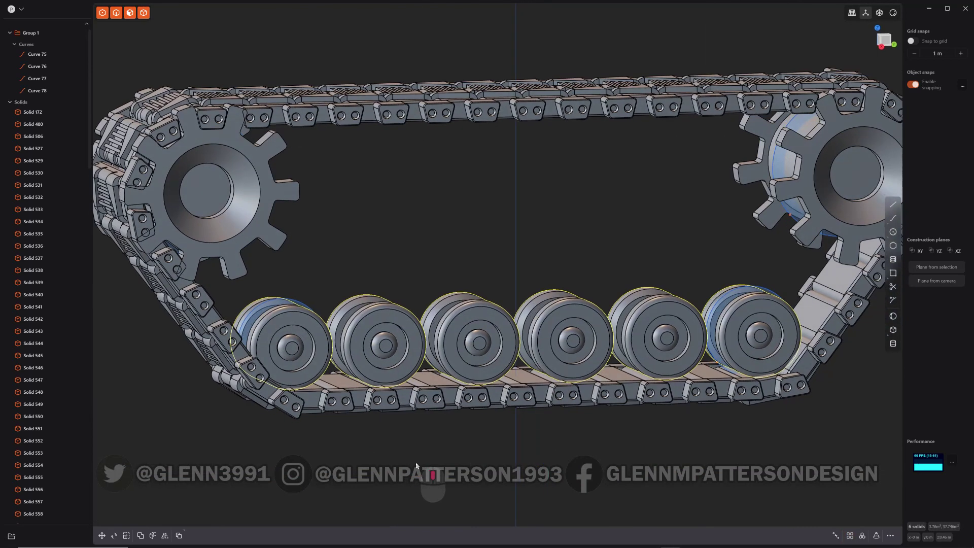
key("shift+d")
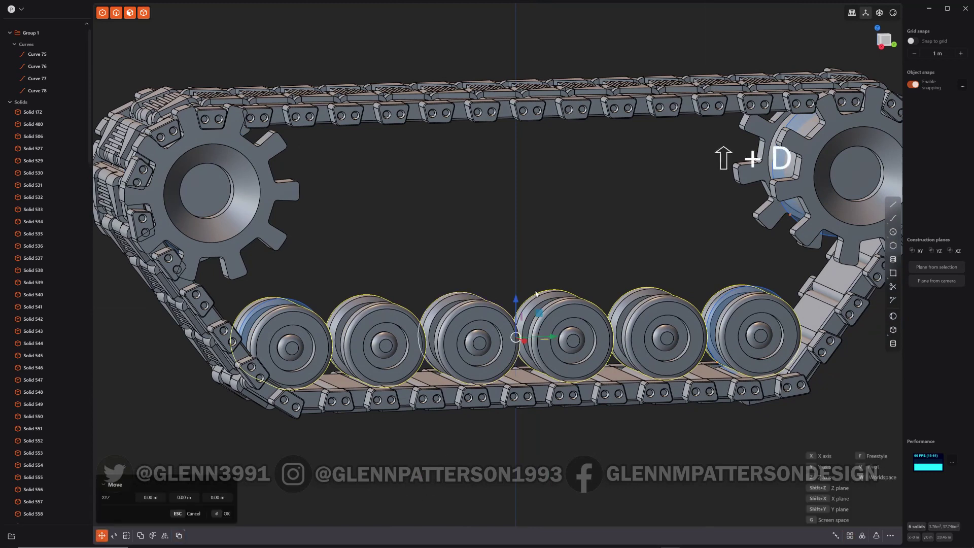
left_click_drag(520, 301, 509, 126)
middle_click_drag(509, 126, 547, 152)
left_click_drag(551, 142, 551, 140)
right_click(495, 245)
middle_click_drag(444, 281, 469, 327)
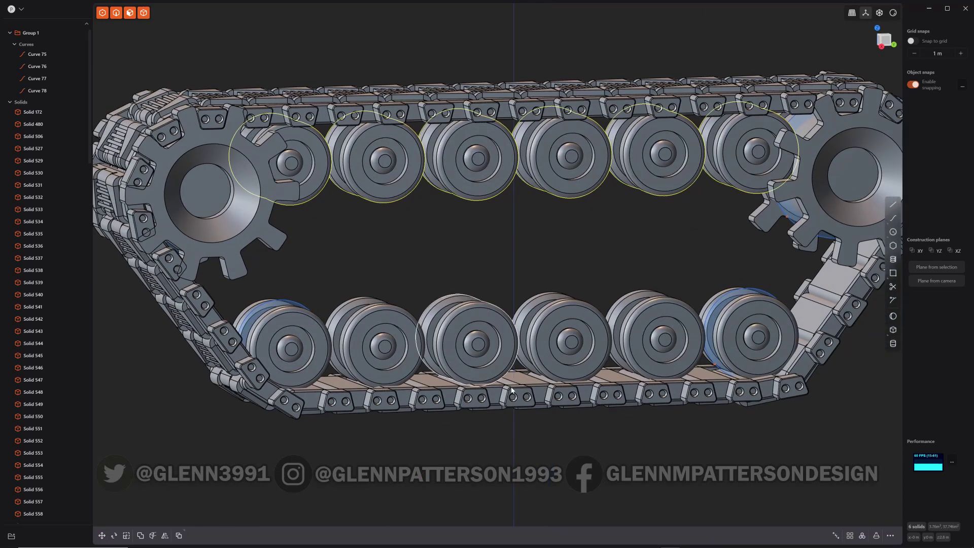
left_click(535, 464)
middle_click_drag(482, 453, 524, 431)
scroll(528, 433, "down", 5)
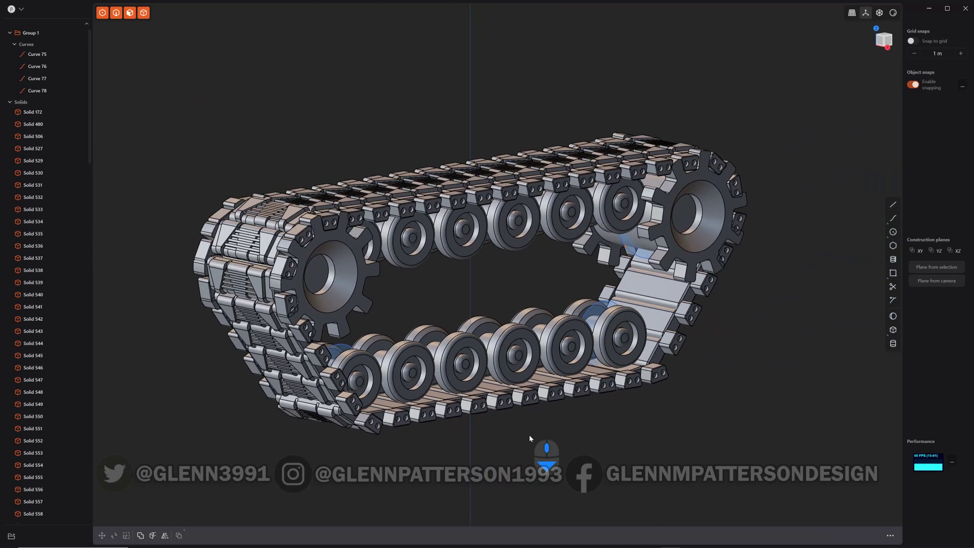
mouse_move(641, 433)
middle_mouse_down()
mouse_move(701, 453)
mouse_move(495, 437)
mouse_move(571, 500)
mouse_move(660, 453)
mouse_move(649, 446)
middle_mouse_up()
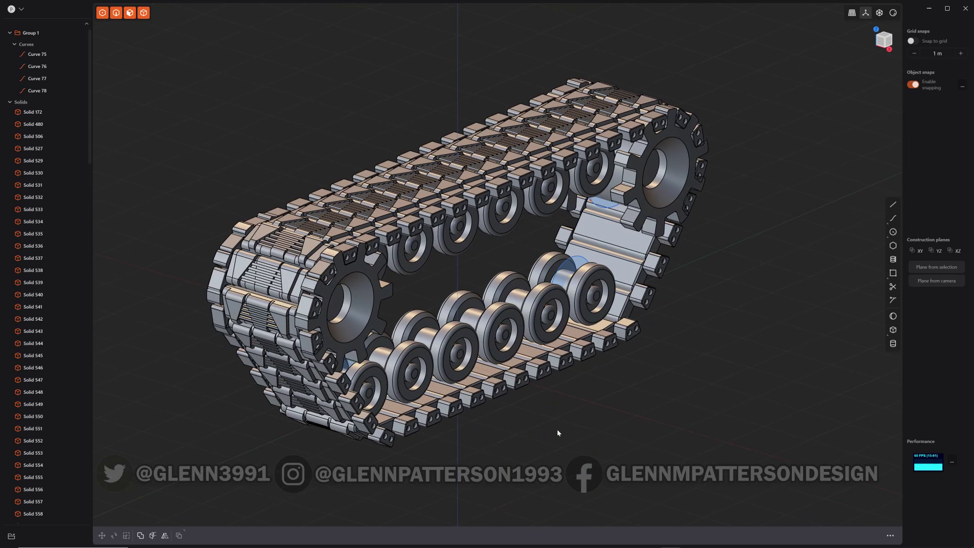